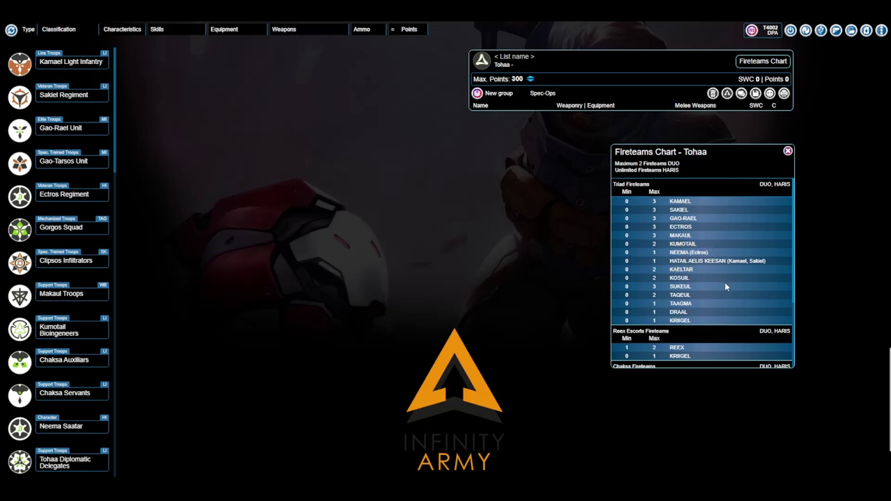
Review the Tohaa fireteams chart, including the Triad, Reex Escorts and Chaksa fireteams and the bonus table, and close it.
scroll(731, 300, "down", 3)
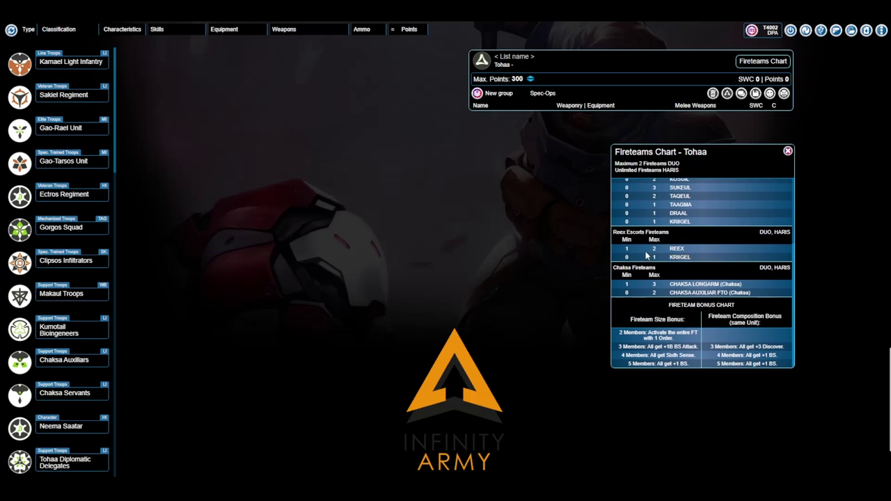
scroll(666, 242, "up", 3)
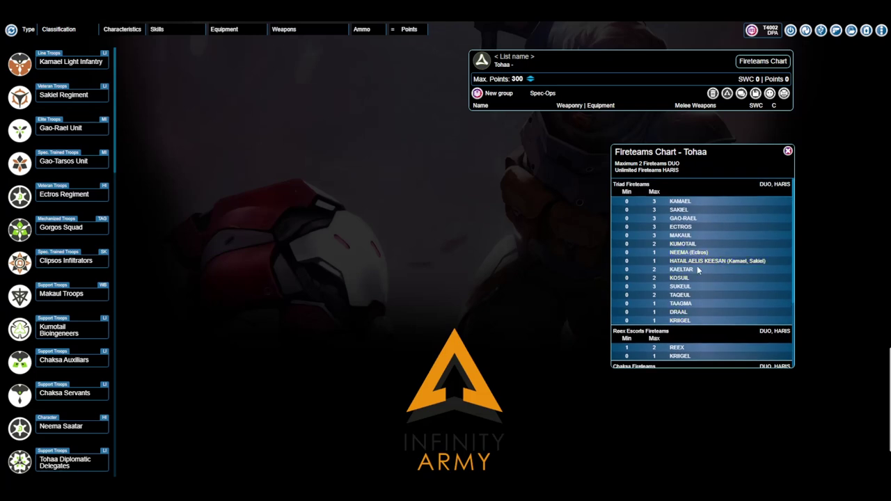
scroll(701, 323, "down", 3)
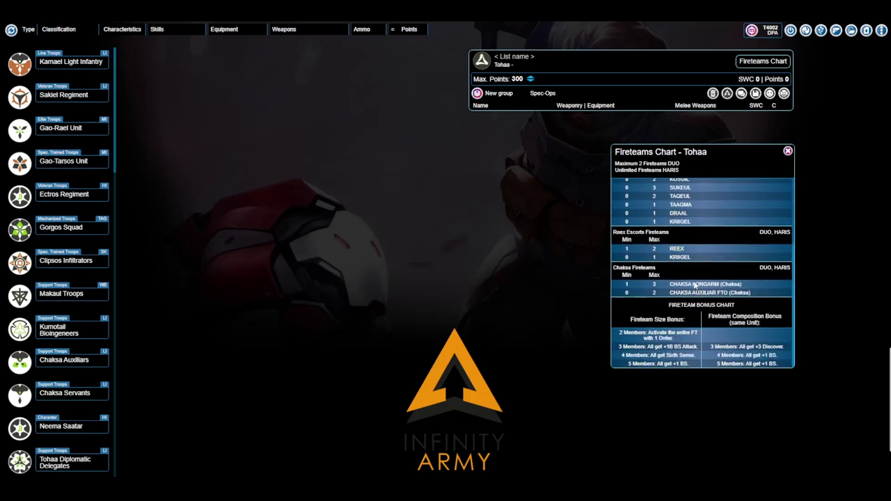
scroll(703, 266, "up", 3)
scroll(696, 251, "down", 3)
scroll(712, 261, "up", 3)
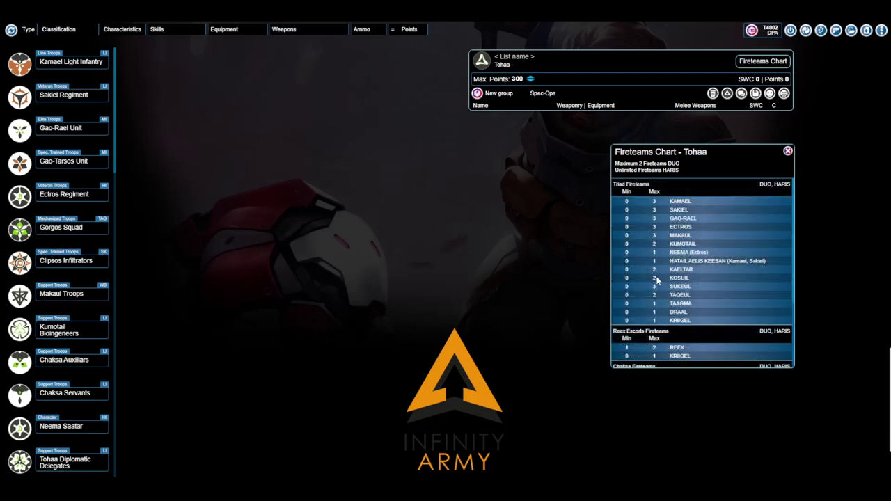
left_click(788, 151)
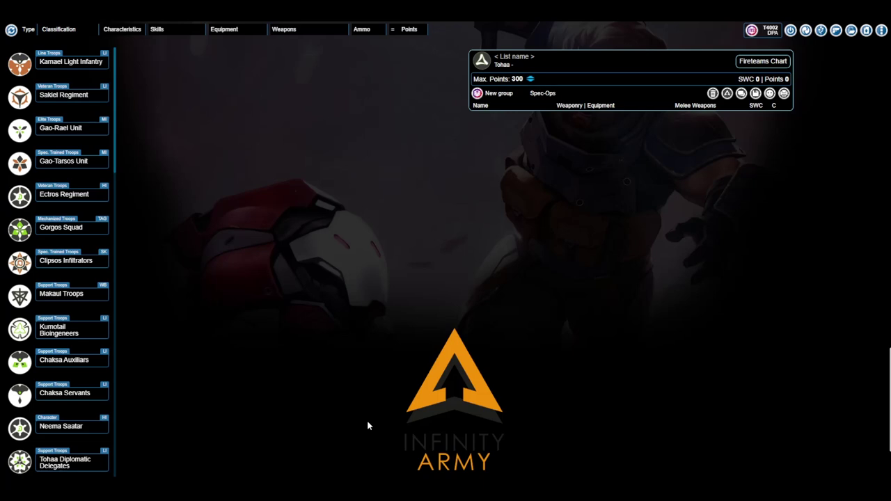
View the Kamael Light Infantry profiles and add a Sakiel (Paramedic) with Combi Rifle, E/M Grenades and MediKit to the army list.
left_click(86, 67)
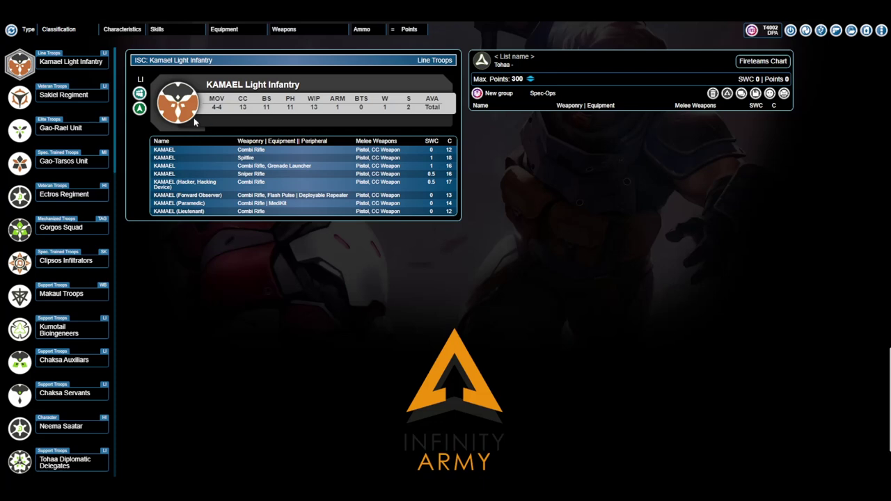
left_click(56, 89)
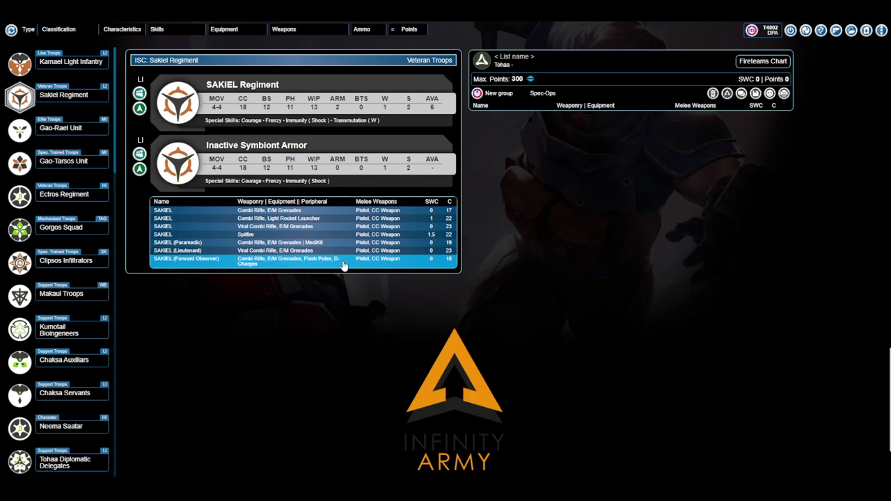
left_click(327, 243)
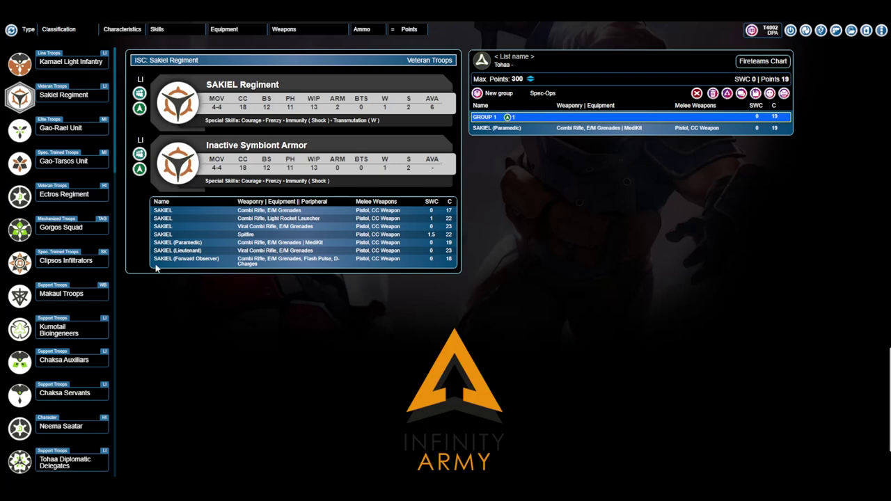
Add three Makaul Troops with Heavy Flamethrower, Contender, Eclipse Grenades and Viral CC Weapon to Group 1.
left_click(65, 295)
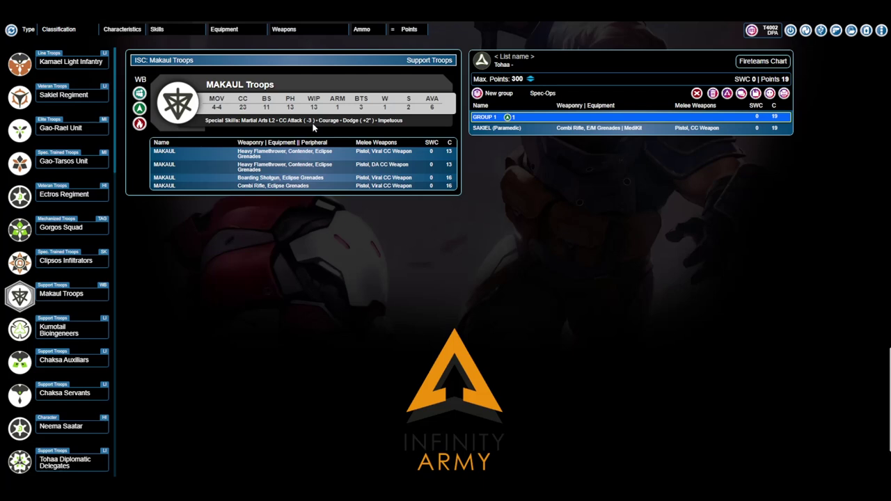
left_click(334, 156)
left_click(334, 156)
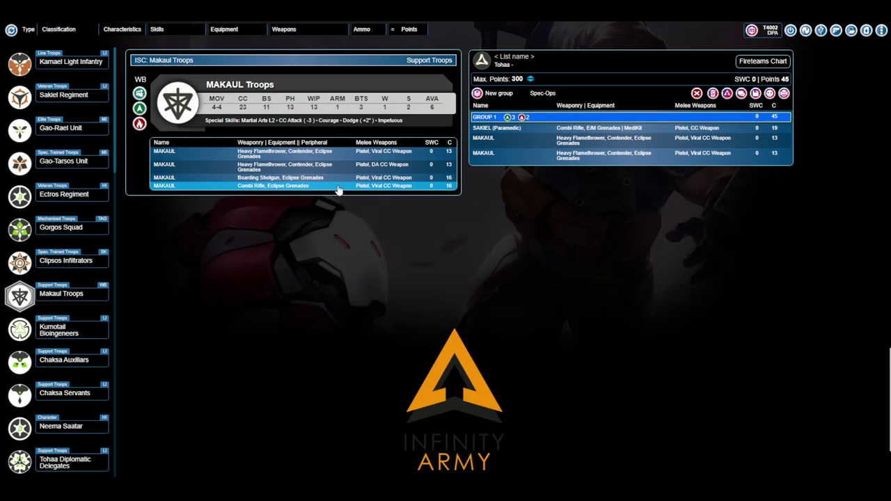
left_click(338, 154)
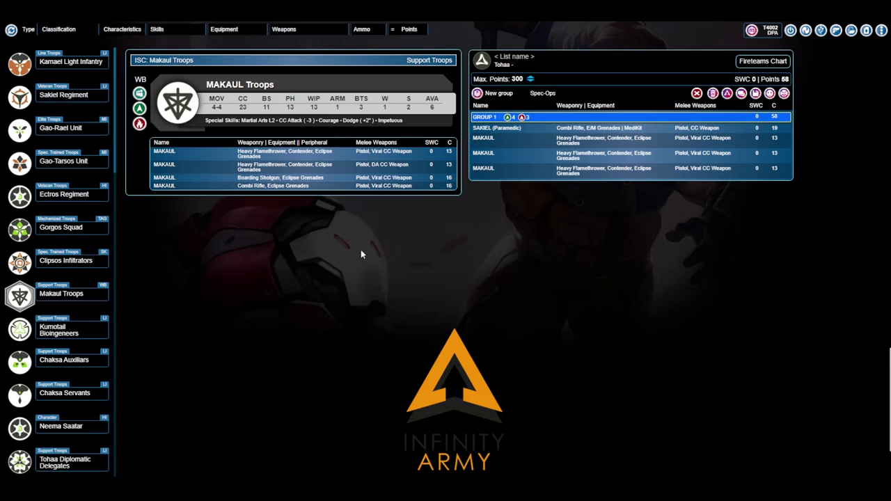
Add two Sukeul Commandos to Group 1: the Lieutenant, Forward Observer profile and the Heavy Machine Gun profile.
scroll(108, 227, "down", 15)
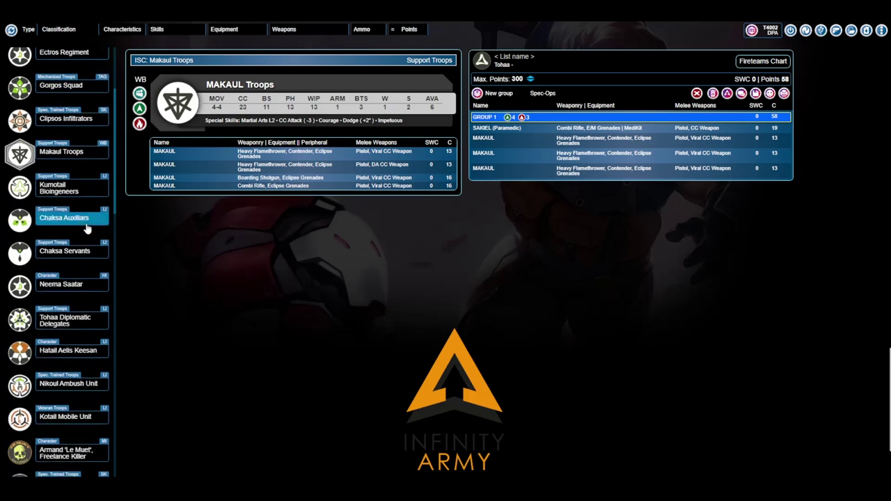
scroll(86, 230, "down", 3)
scroll(73, 271, "up", 5)
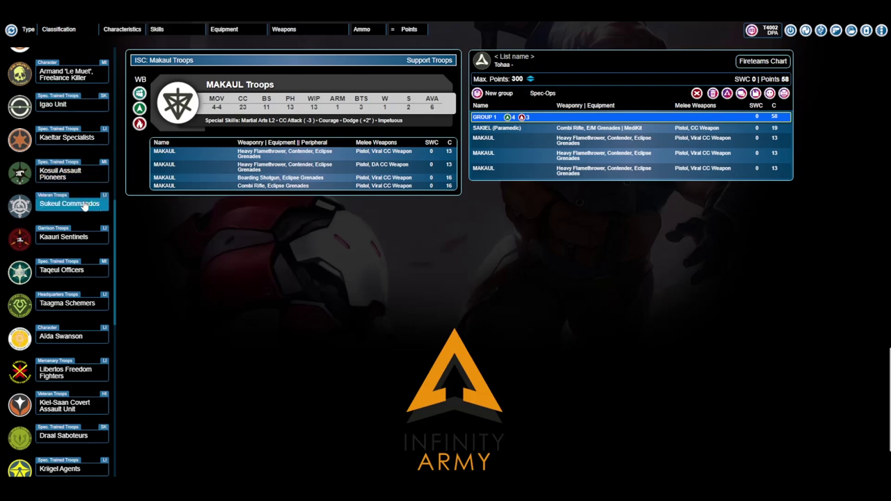
left_click(84, 204)
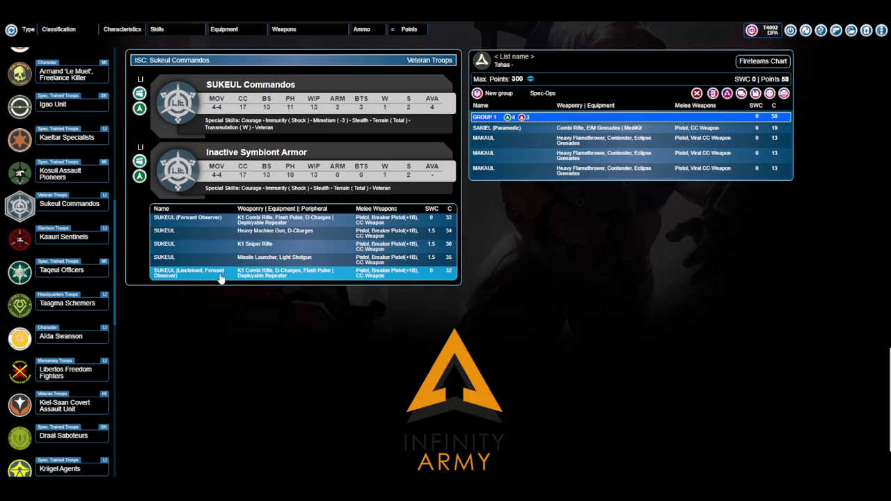
left_click(341, 275)
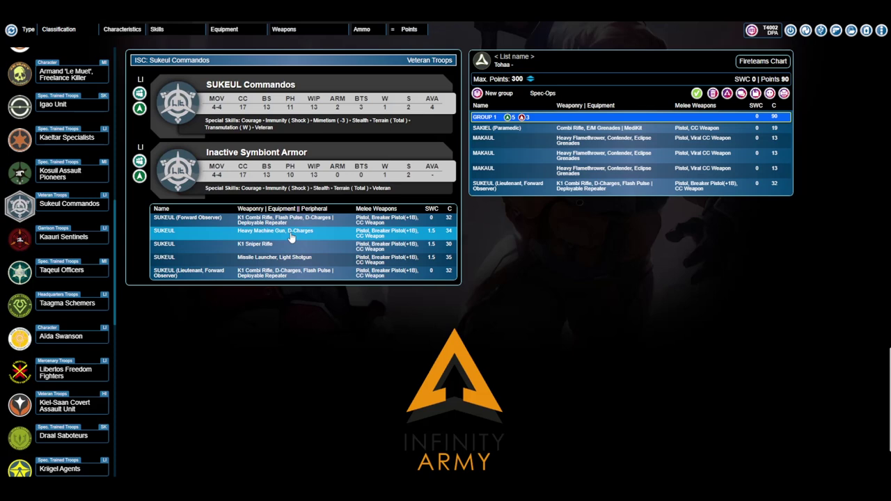
left_click(291, 238)
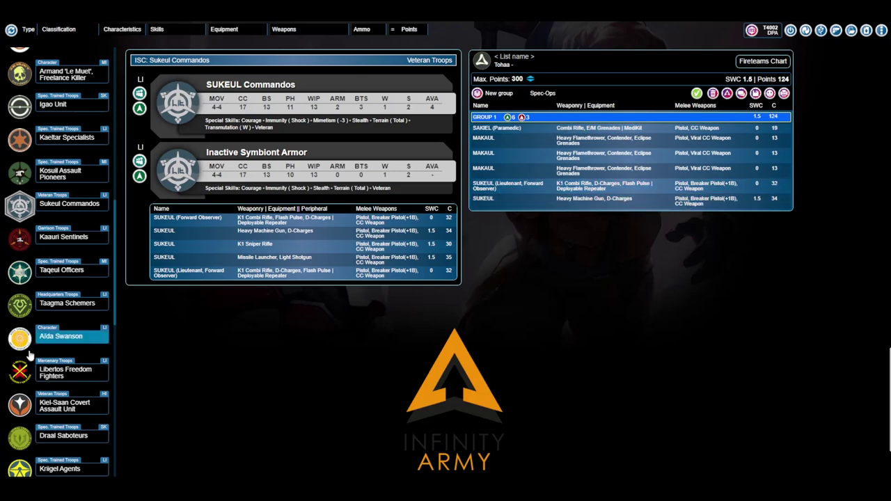
Open the Kaeltar Specialists profiles and look up the SymbioBomb modes in the weapons chart.
left_click(64, 142)
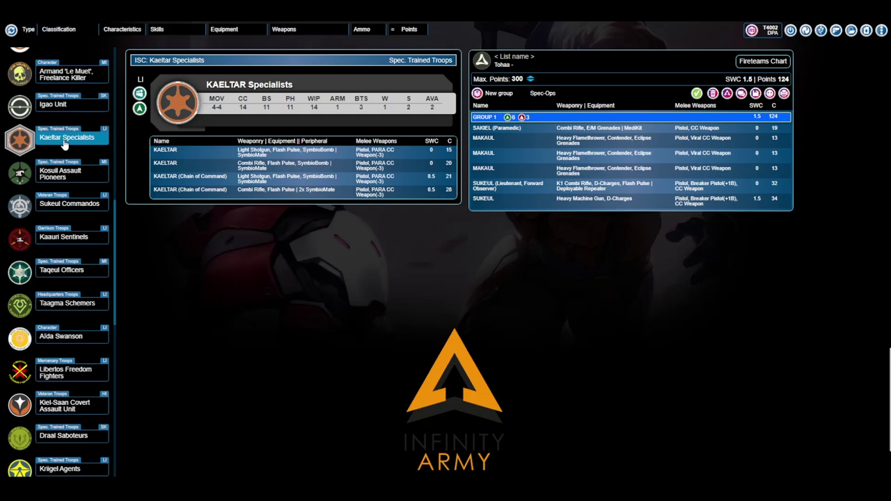
left_click(837, 32)
scroll(341, 237, "down", 6)
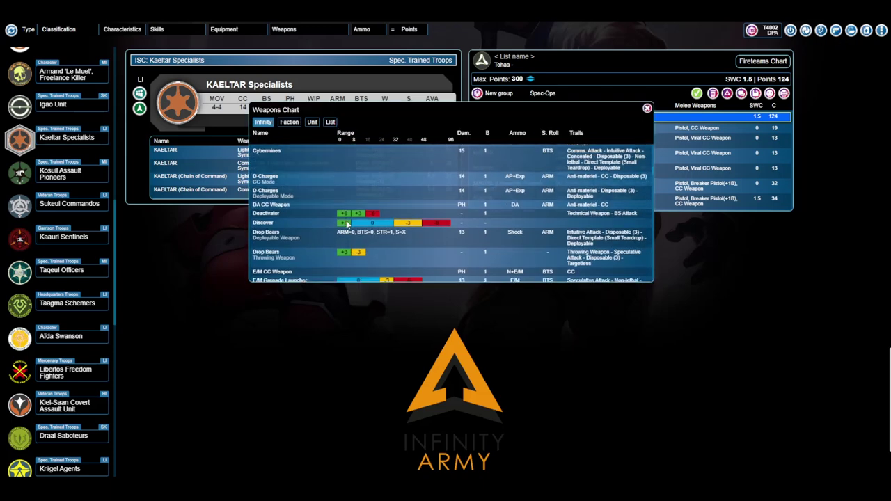
scroll(346, 223, "down", 10)
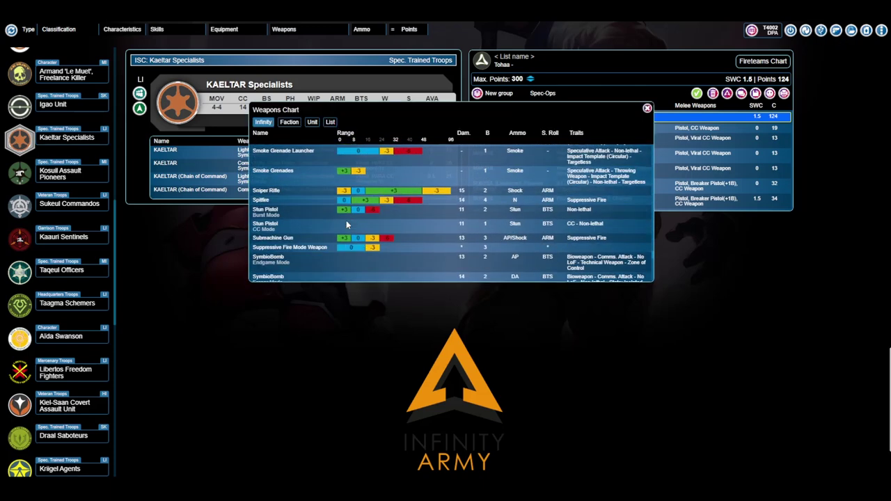
scroll(346, 223, "down", 3)
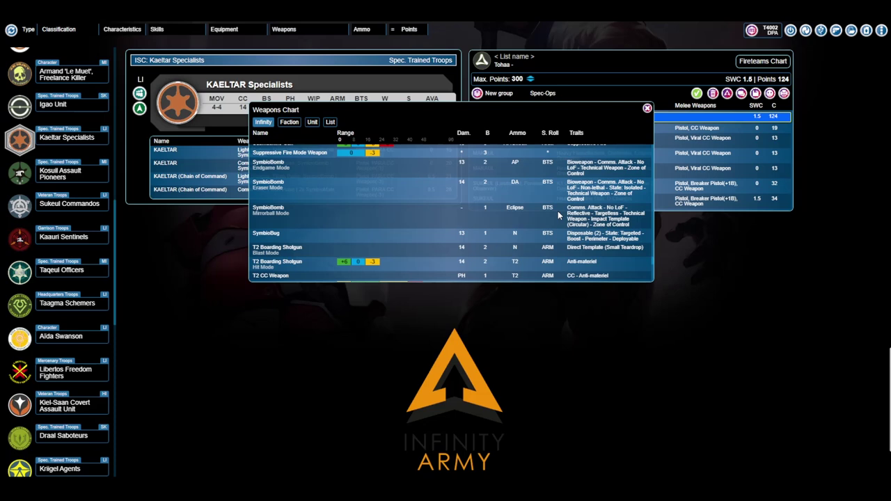
left_click(647, 107)
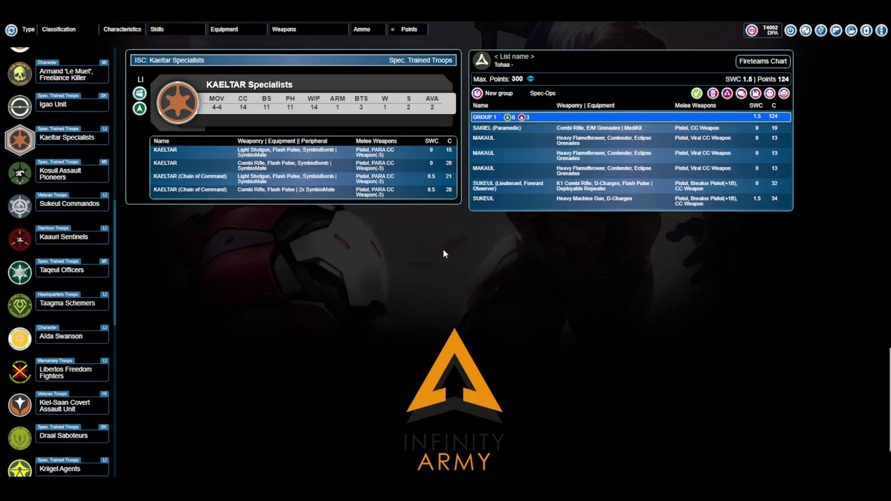
Recheck the Sukeul Commandos profile and add two Kaeltar (Chain of Command) with Light Shotgun, SymbioBomb and SymbioMate to Group 1.
left_click(549, 197)
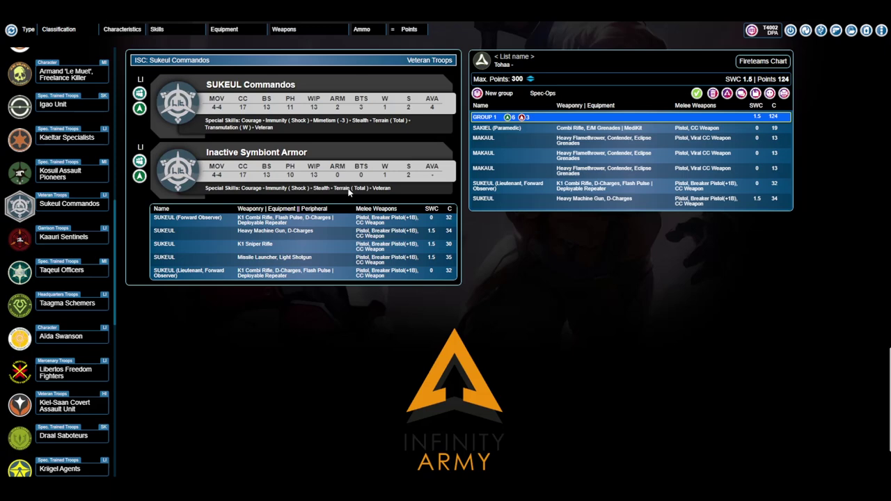
left_click(88, 138)
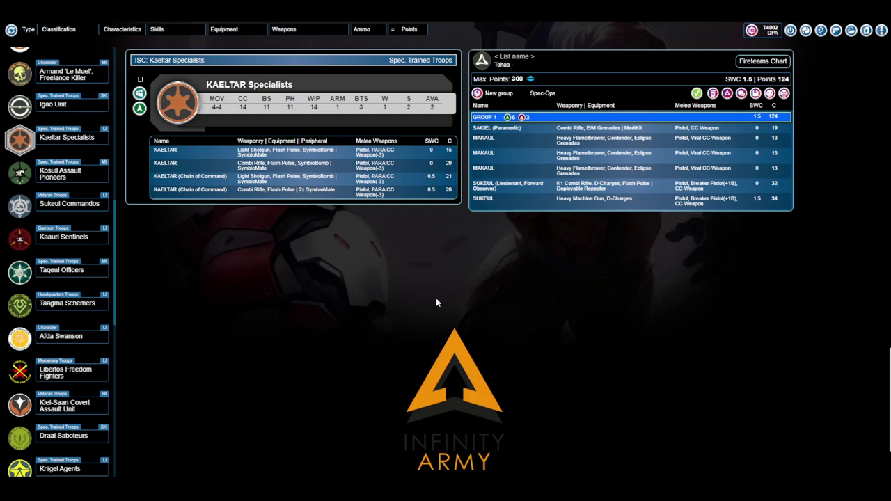
left_click(416, 179)
left_click(416, 178)
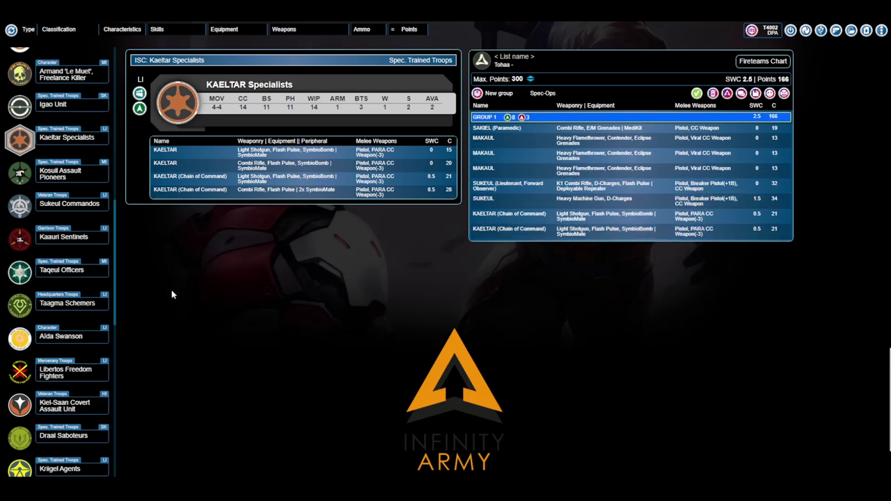
Add a Gao-Rael with Spitfire to Group 1.
scroll(63, 256, "up", 5)
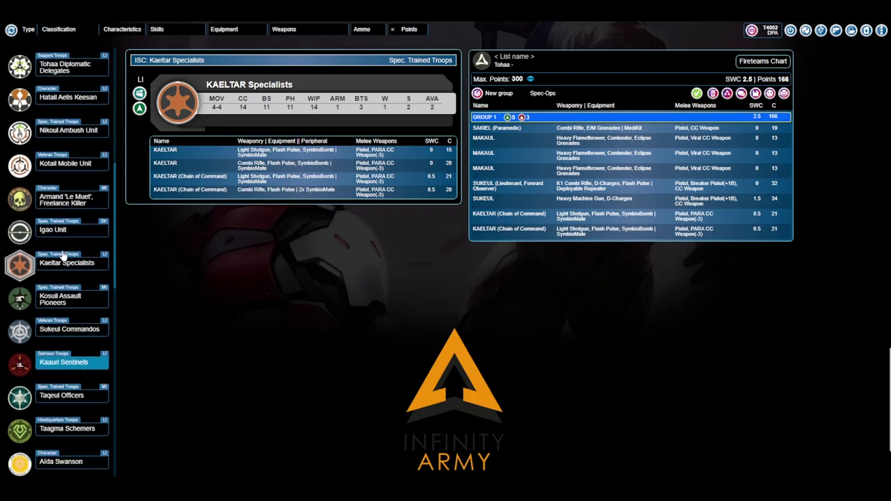
scroll(63, 256, "up", 3)
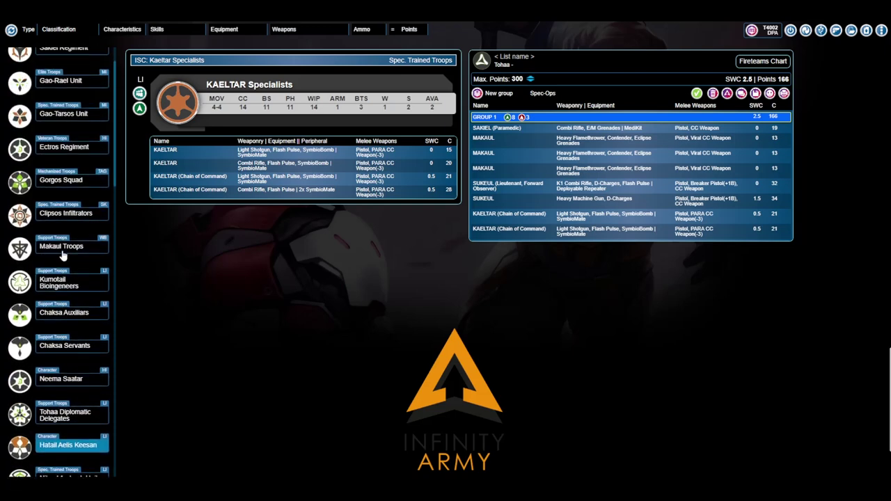
scroll(62, 256, "up", 1)
left_click(63, 129)
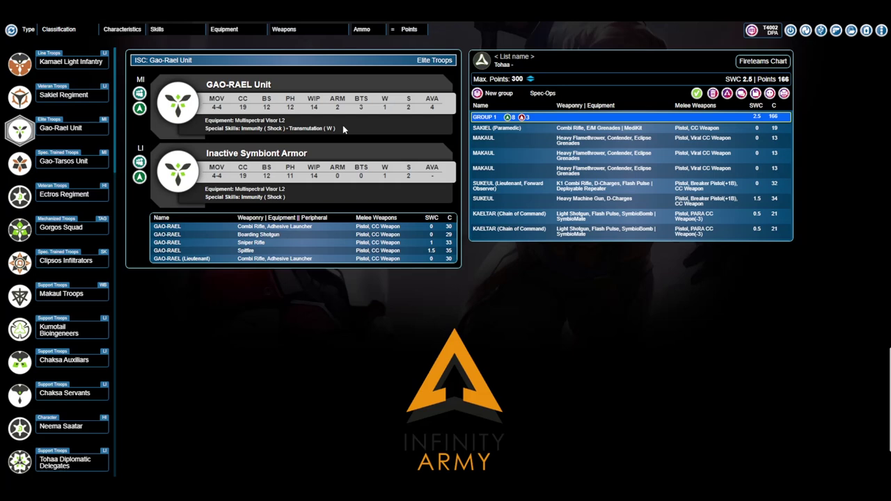
left_click(341, 251)
mouse_move(543, 252)
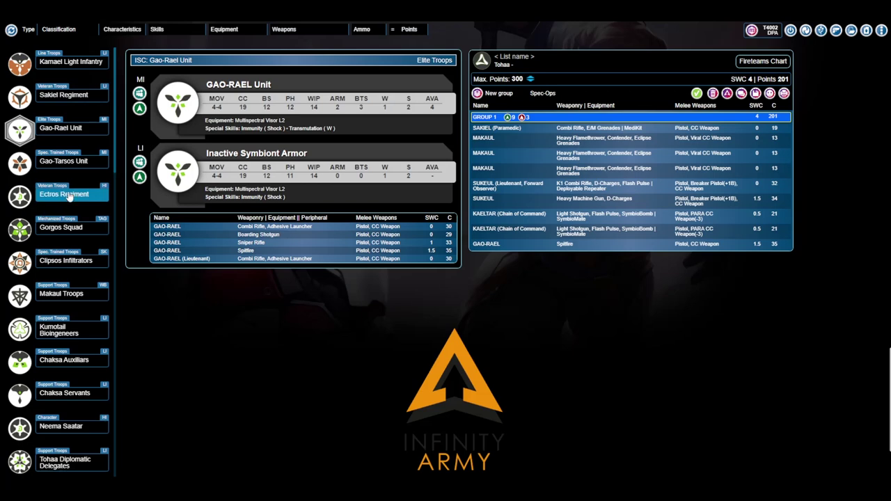
Add a Taagma Schemer with Breaker Combi Rifle and Nanopulser to Group 1.
scroll(77, 143, "down", 4)
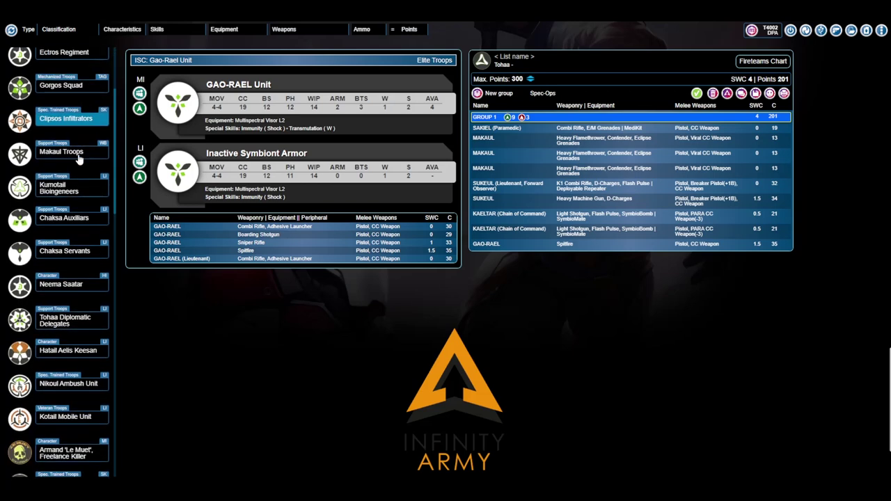
scroll(78, 160, "down", 9)
scroll(78, 170, "down", 5)
left_click(72, 210)
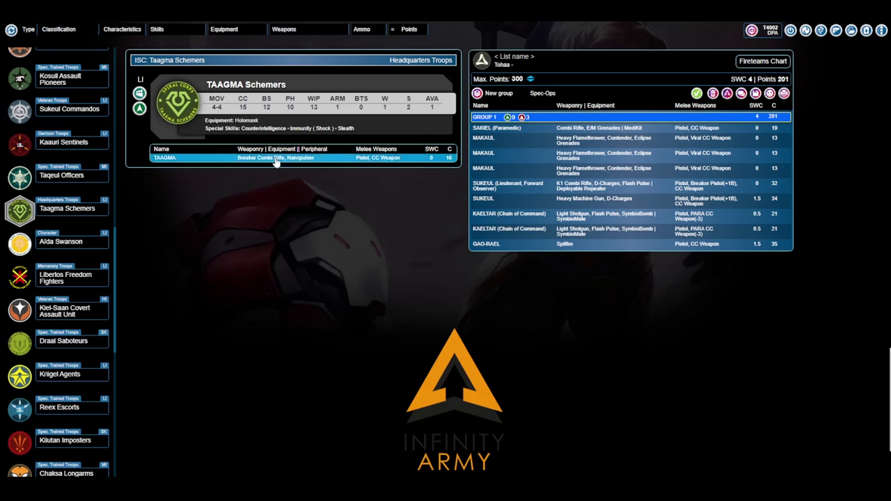
left_click(334, 161)
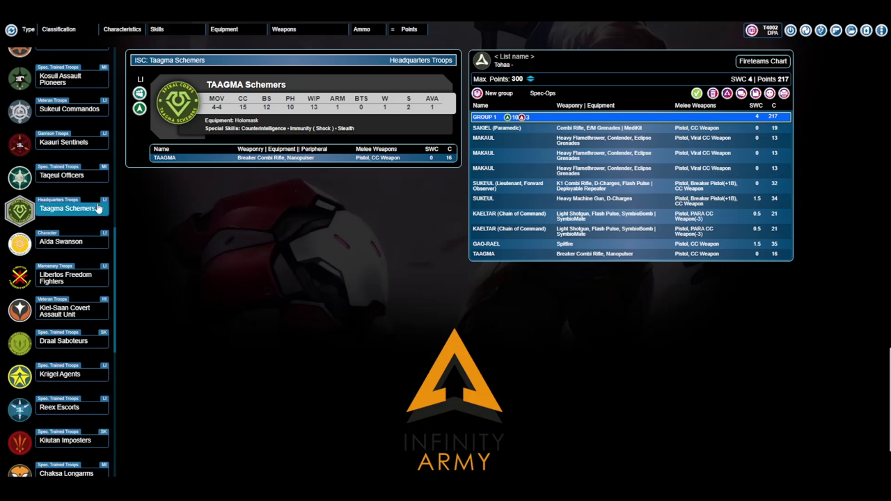
Look through the Tohaa troop list and add a Nikoul (Minelayer) with VIRAL Sniper Rifle and Shock Mines to Group 2.
scroll(69, 201, "up", 3)
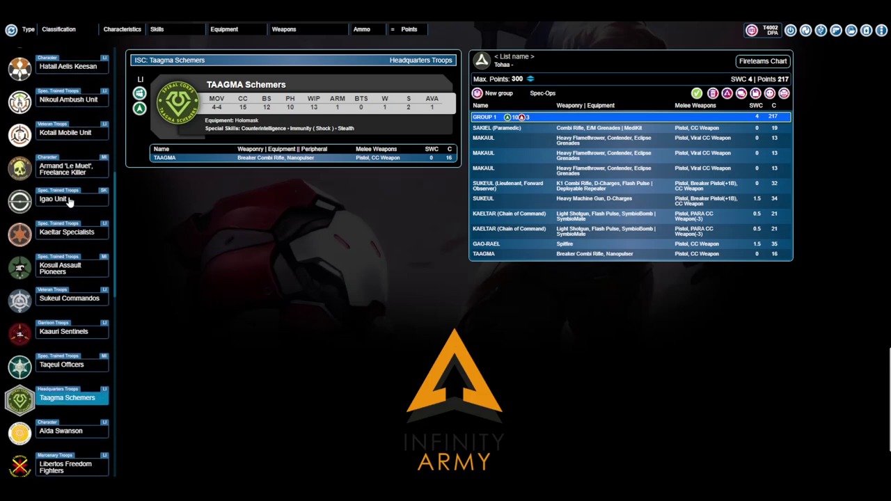
scroll(69, 201, "up", 10)
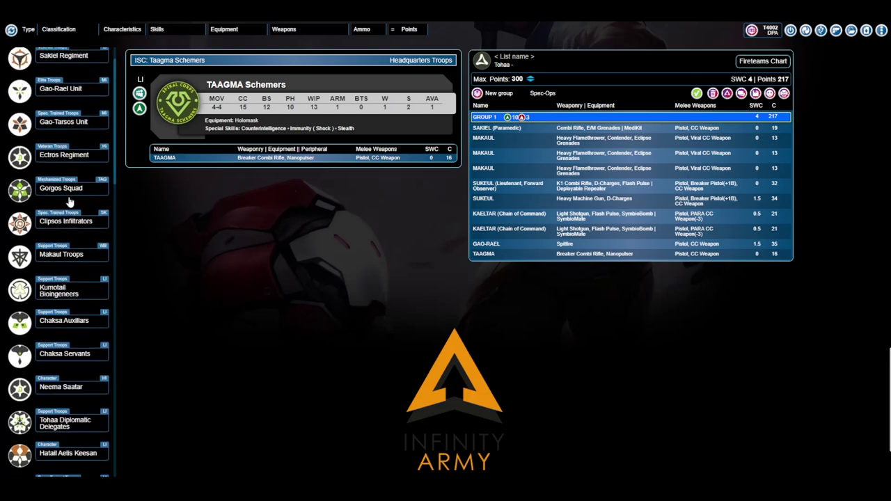
scroll(70, 201, "down", 5)
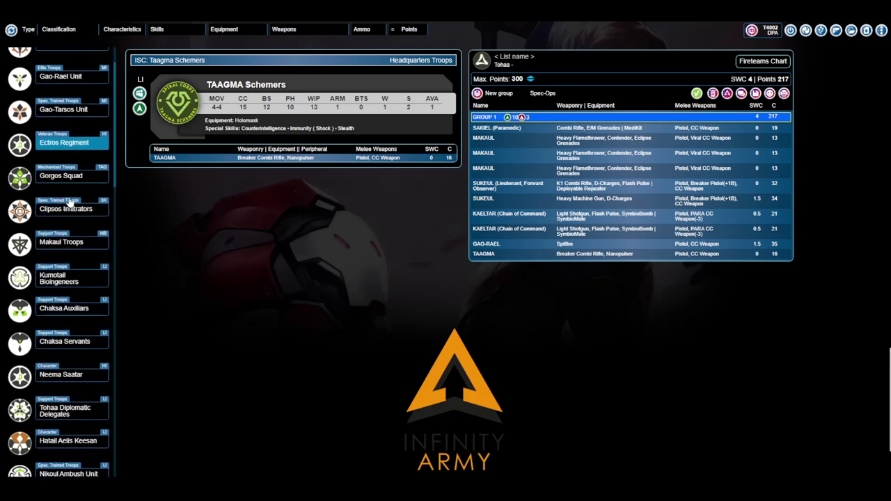
scroll(70, 201, "down", 6)
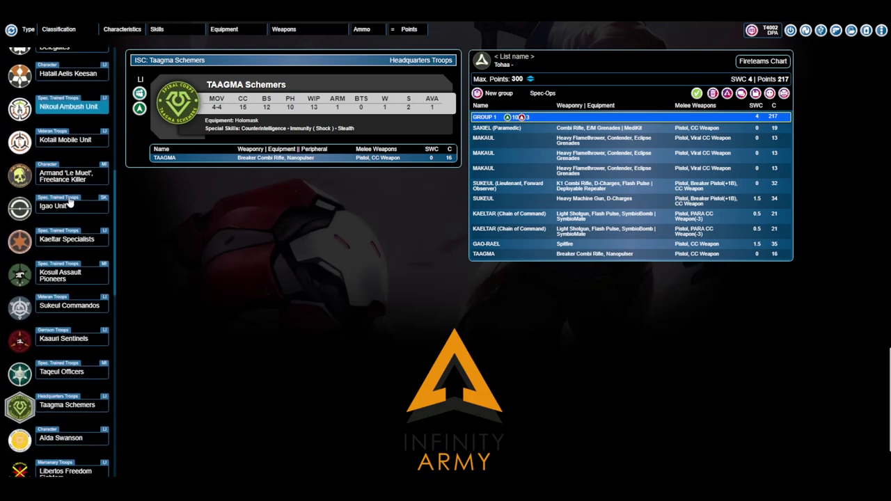
scroll(70, 201, "down", 5)
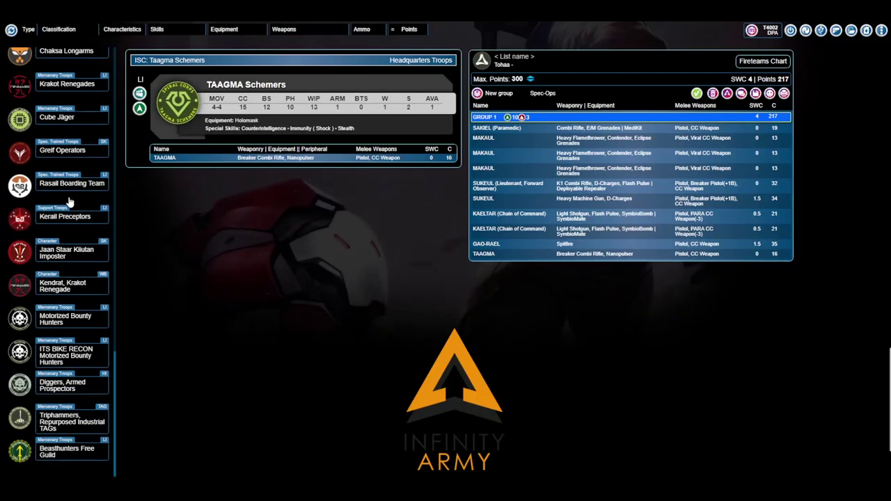
scroll(68, 237, "up", 4)
scroll(68, 242, "up", 5)
scroll(69, 242, "up", 4)
scroll(68, 241, "up", 1)
left_click(68, 244)
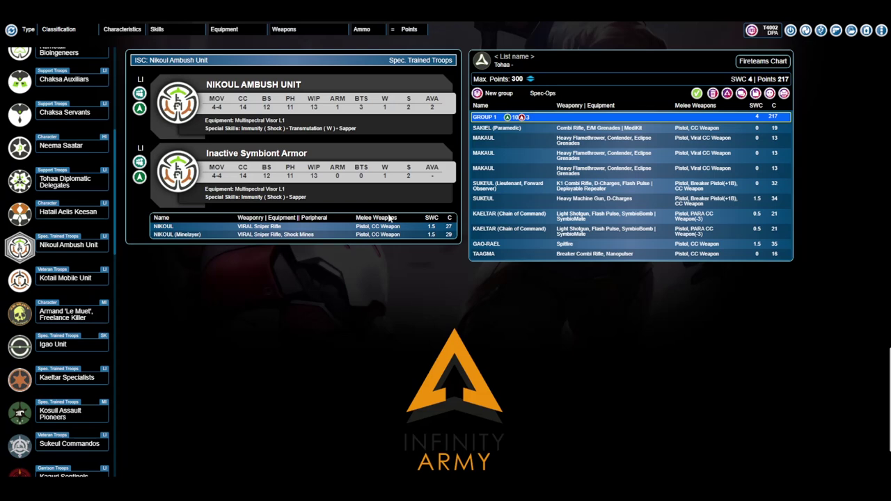
left_click(345, 240)
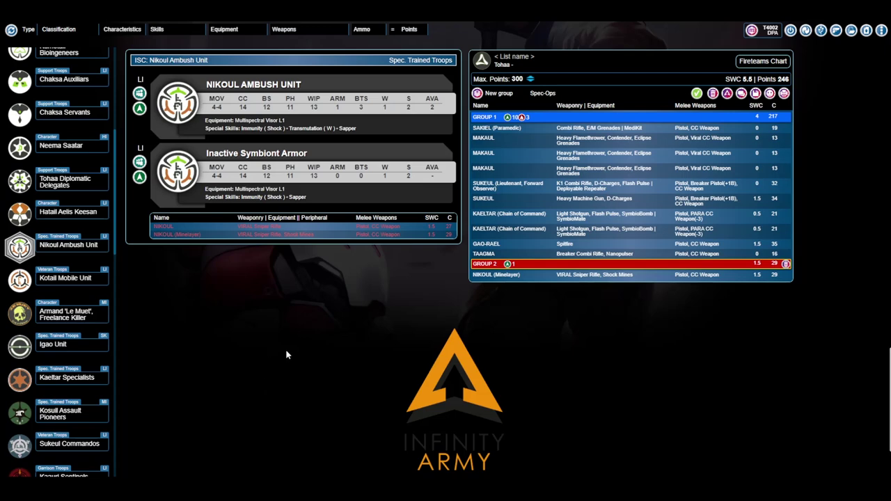
Add a Chaksa Auxiliar FTO (Sensor, Baggage) and a Kaauri Sentinel with Submachine Gun, Nanopulser(+1B) and E/M Mines to Group 2.
left_click(64, 79)
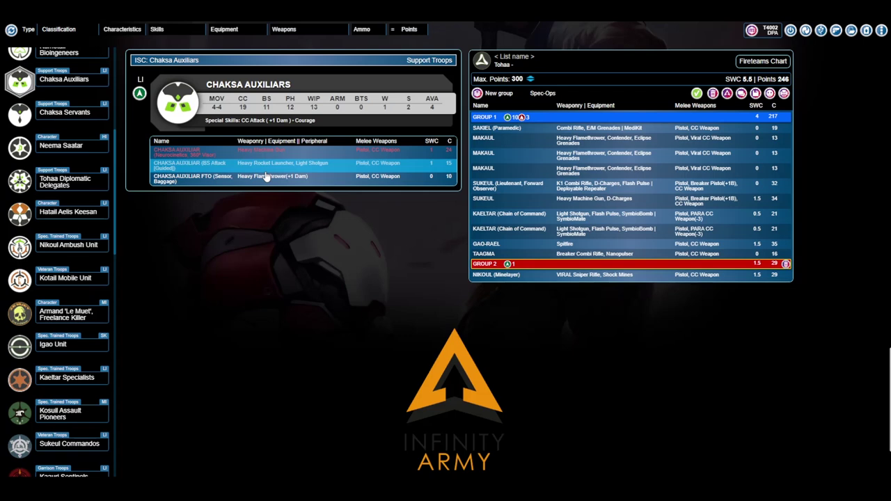
left_click(338, 178)
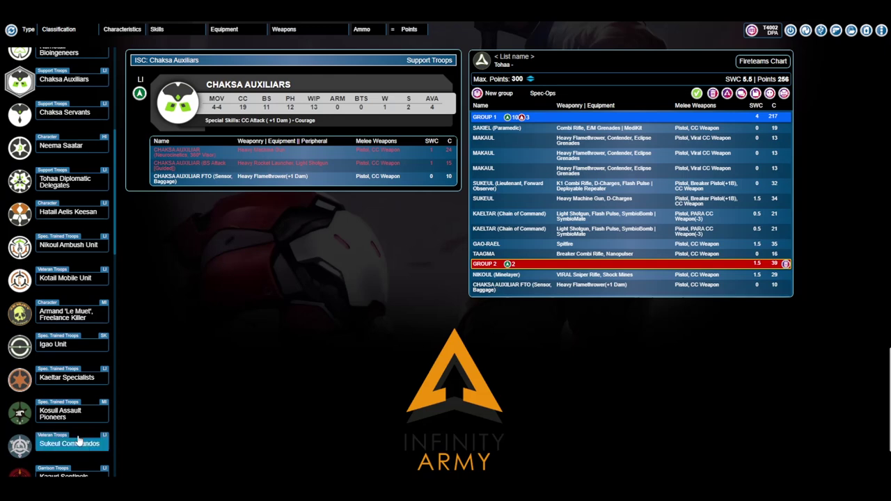
scroll(70, 244, "up", 1)
scroll(70, 244, "up", 8)
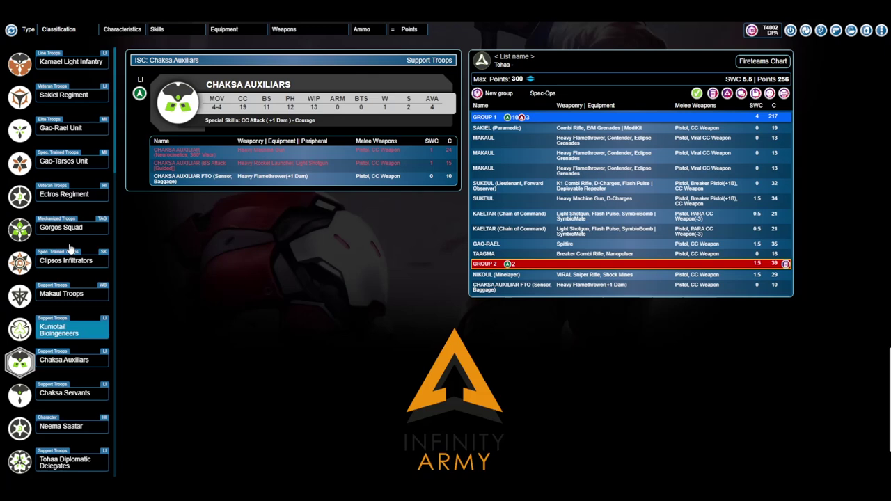
scroll(70, 248, "down", 8)
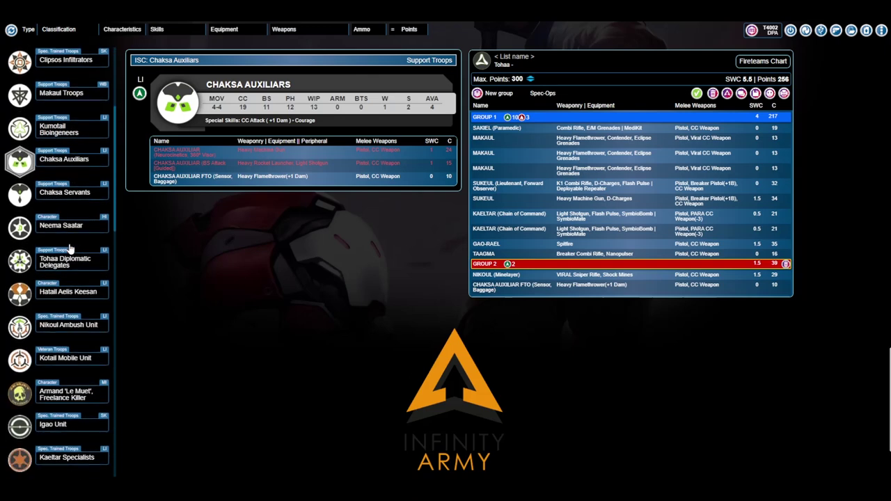
scroll(70, 247, "down", 4)
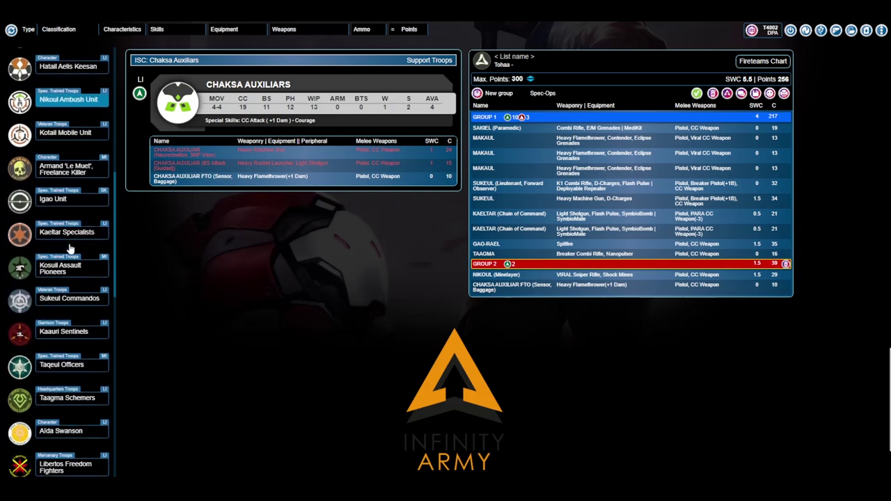
scroll(70, 249, "down", 1)
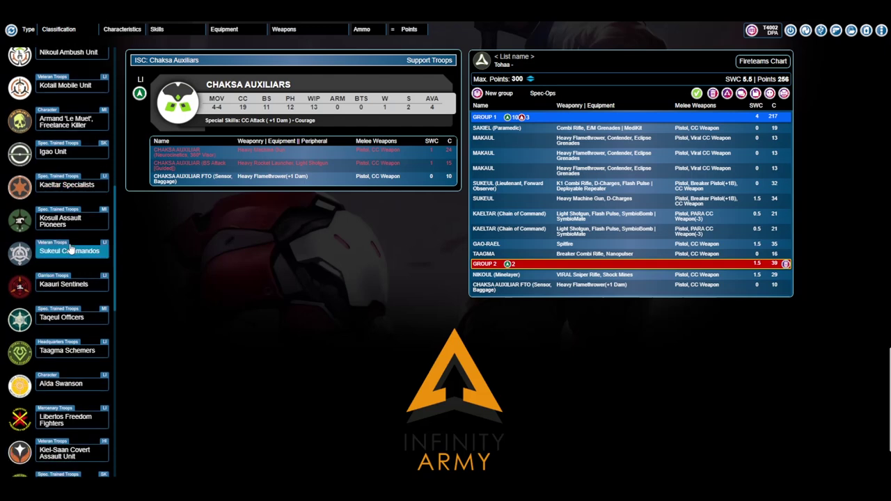
left_click(70, 285)
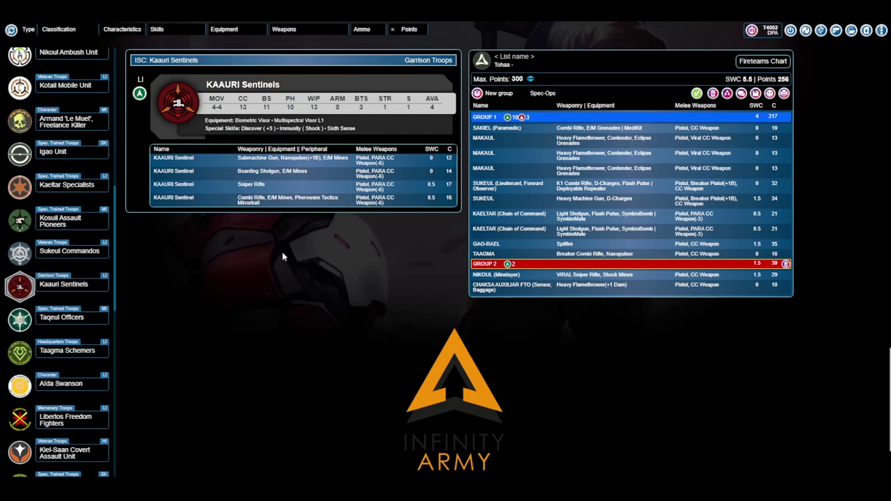
left_click(298, 161)
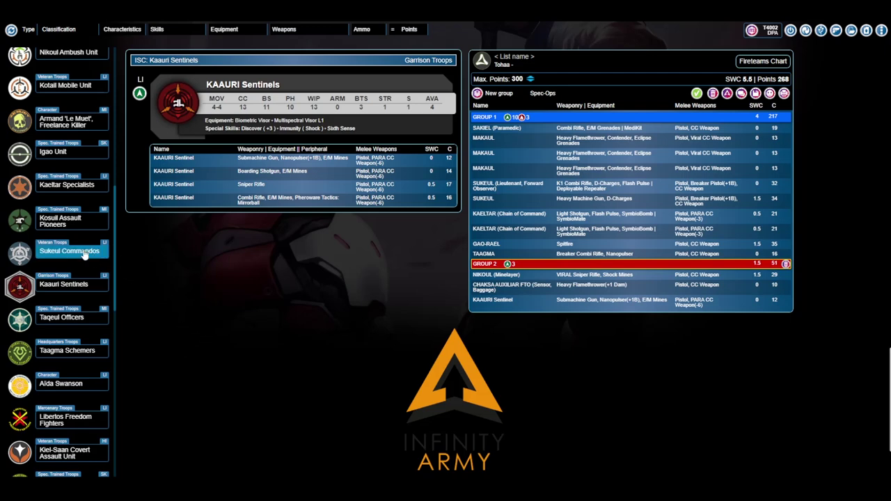
Add a Tohaa Diplomatic Delegate (Specialist Operative) and a Clipsos (Forward Observer) with Combi Rifle to Group 2.
scroll(84, 255, "down", 5)
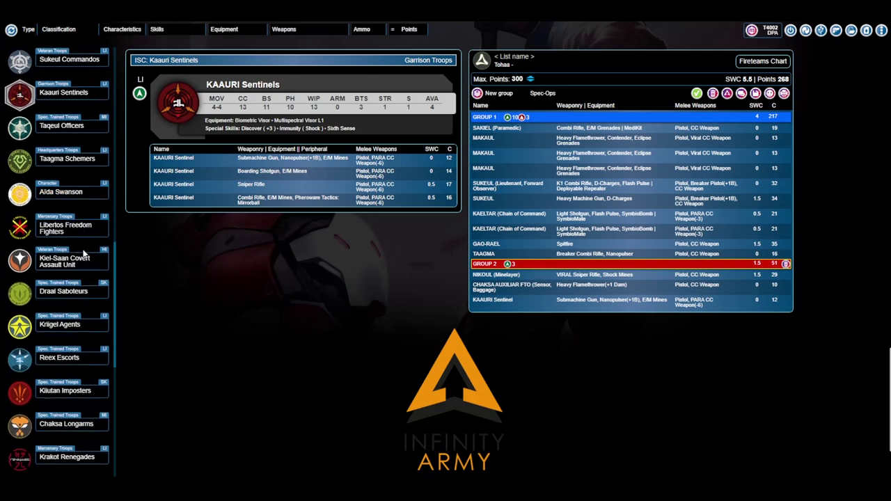
scroll(83, 256, "down", 5)
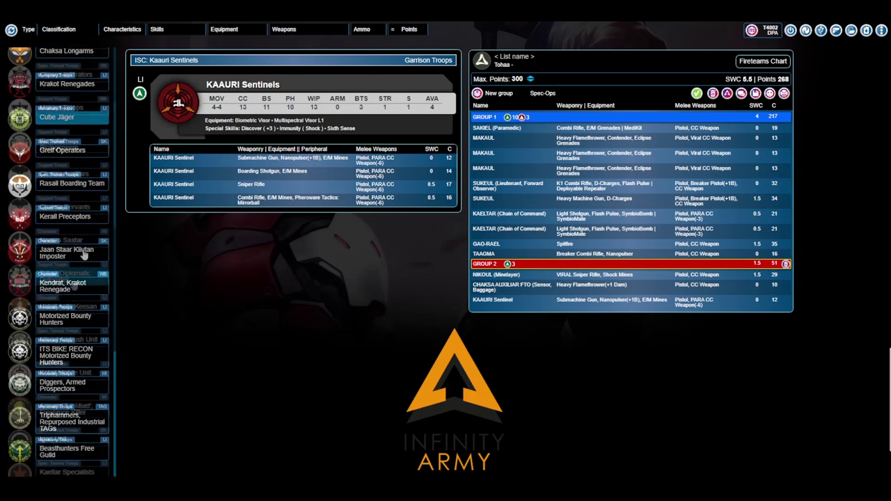
left_click(66, 277)
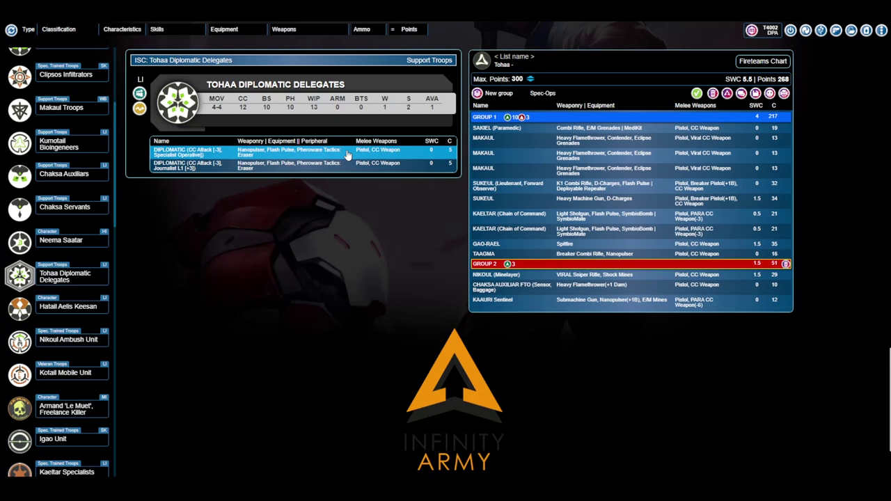
left_click(348, 154)
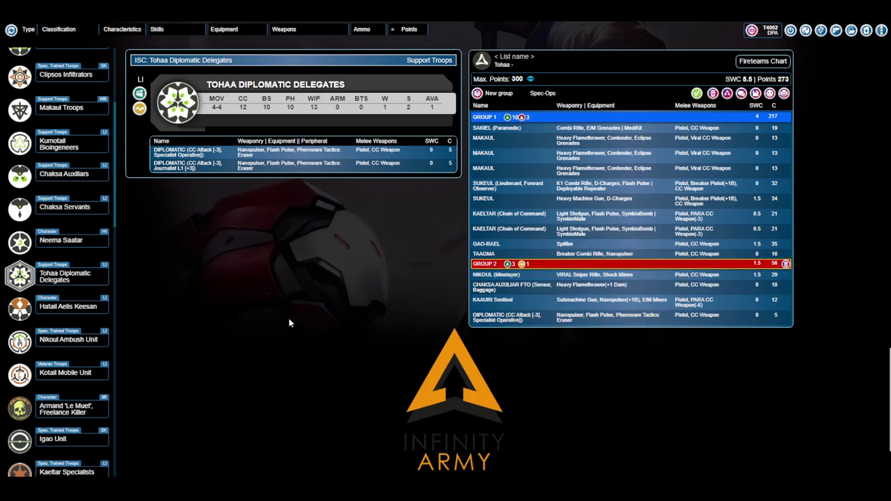
left_click(70, 74)
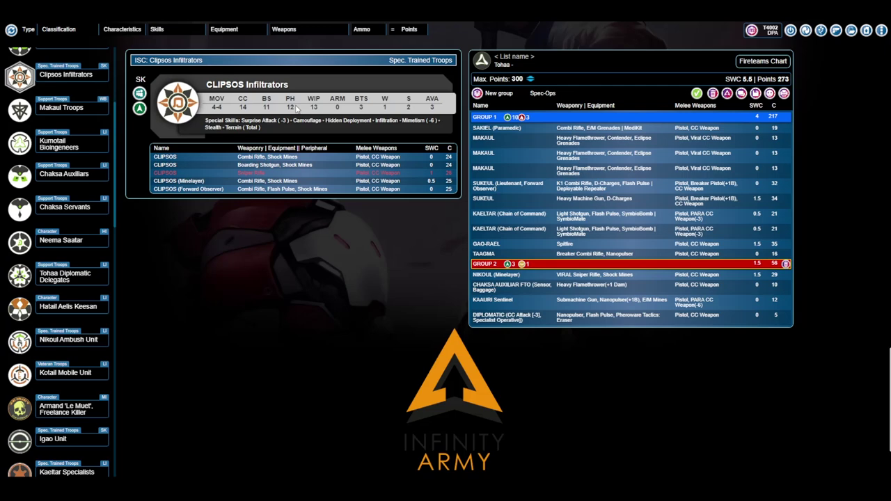
left_click(346, 189)
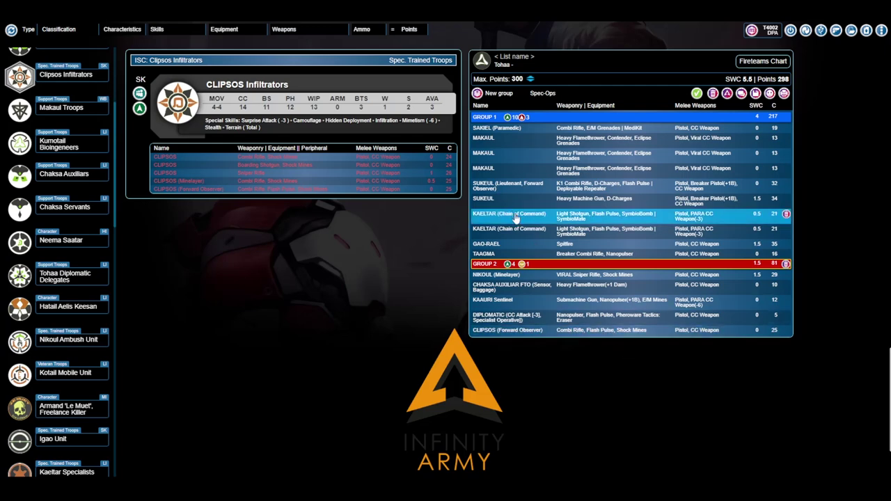
Place the Heavy Machine Gun Sukeul, a Makaul and a Kaeltar together at the head of Group 1, checking the Fireteams Chart for Triad limits.
left_click_drag(597, 203, 592, 145)
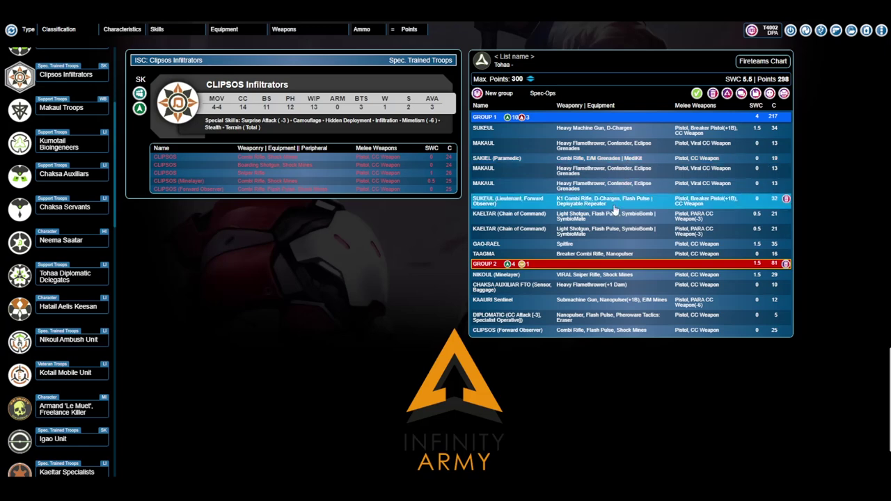
left_click_drag(617, 214, 606, 159)
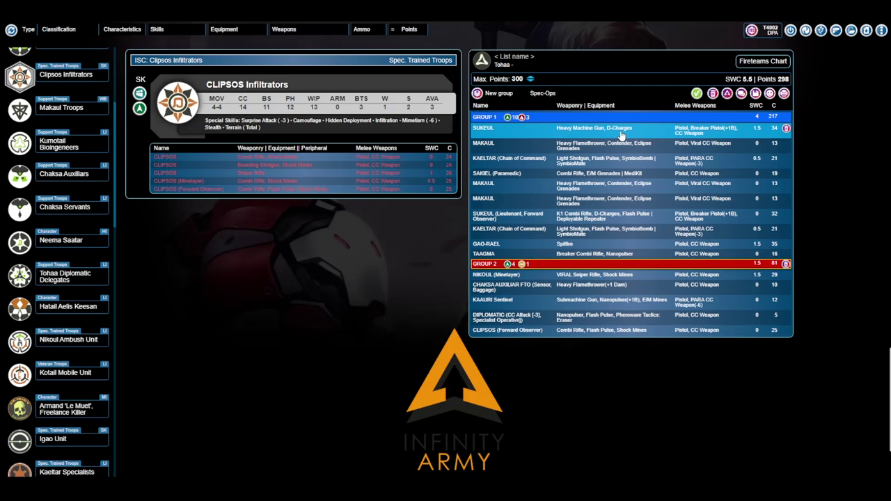
left_click(763, 62)
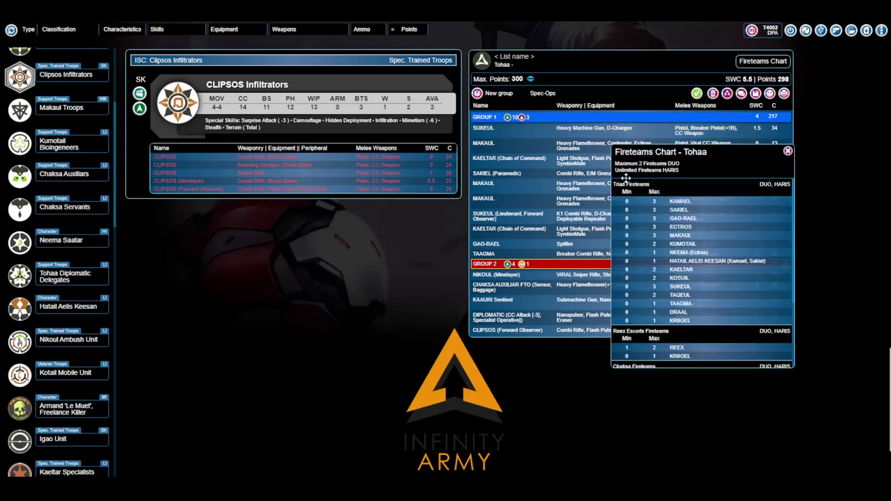
left_click(788, 151)
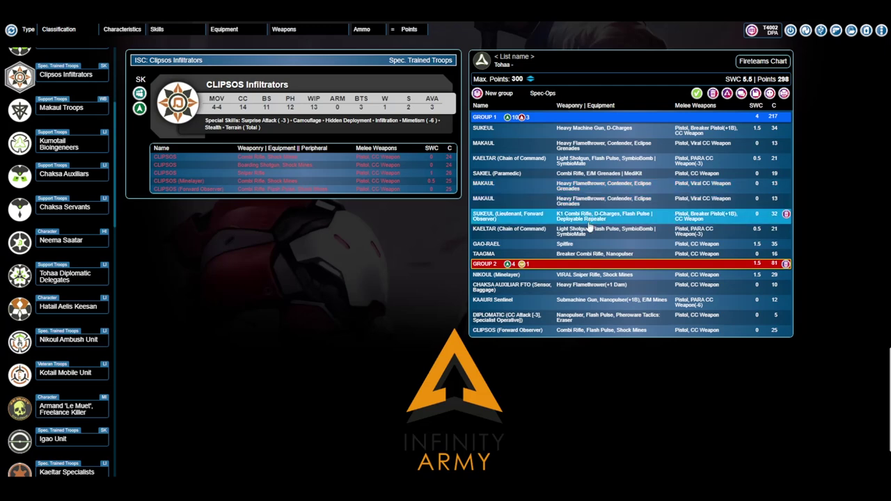
Reorder the rest of Group 1 as Gao-Rael, Makaul, Sakiel, Sukeul Lieutenant, Makaul, Taagma and Kaeltar, reviewing the Gao-Rael and Sakiel profiles.
left_click_drag(584, 255, 596, 177)
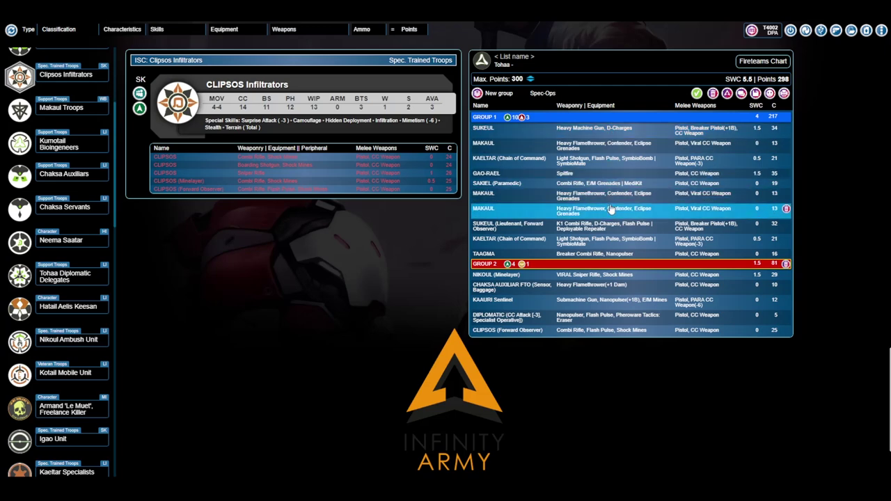
left_click_drag(612, 198, 617, 183)
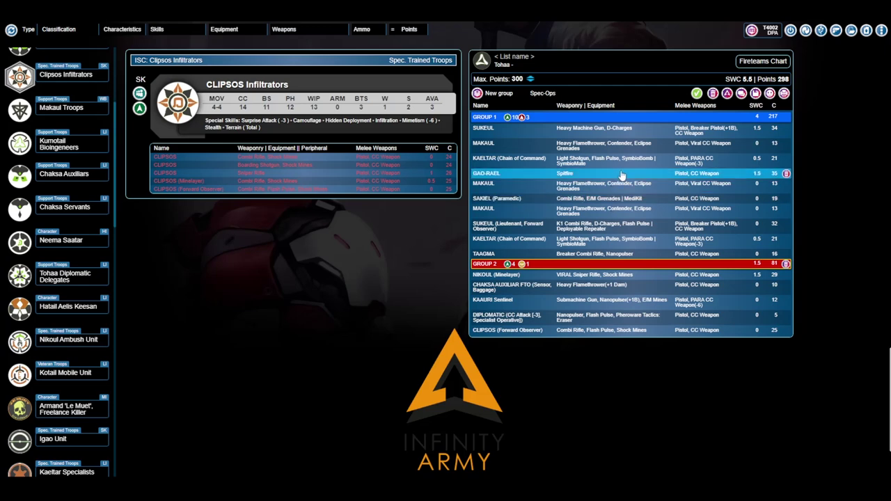
left_click(622, 175)
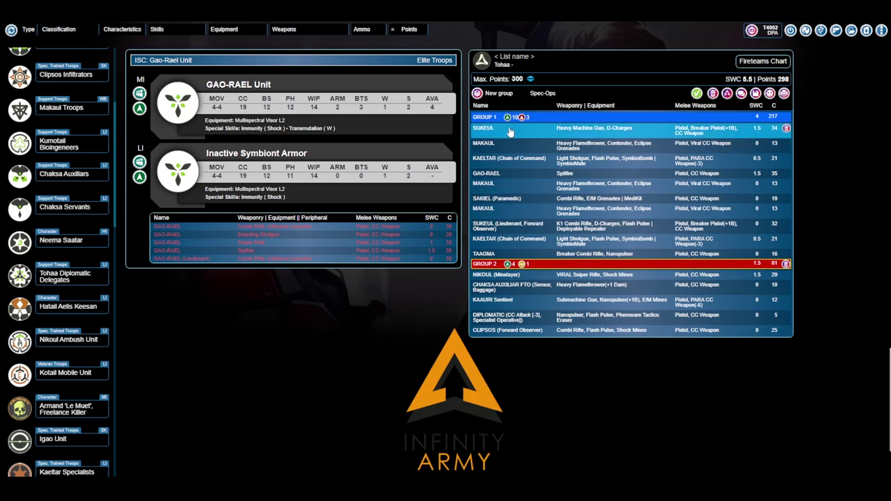
left_click(624, 200)
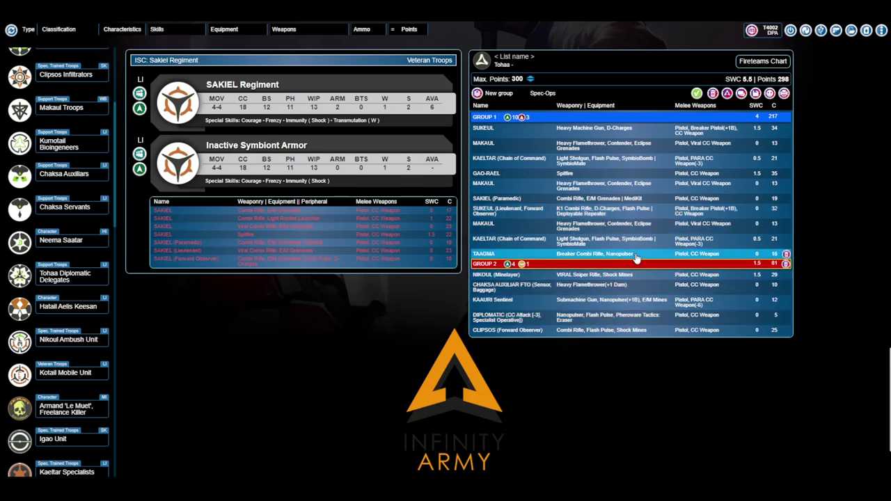
left_click_drag(636, 258, 637, 244)
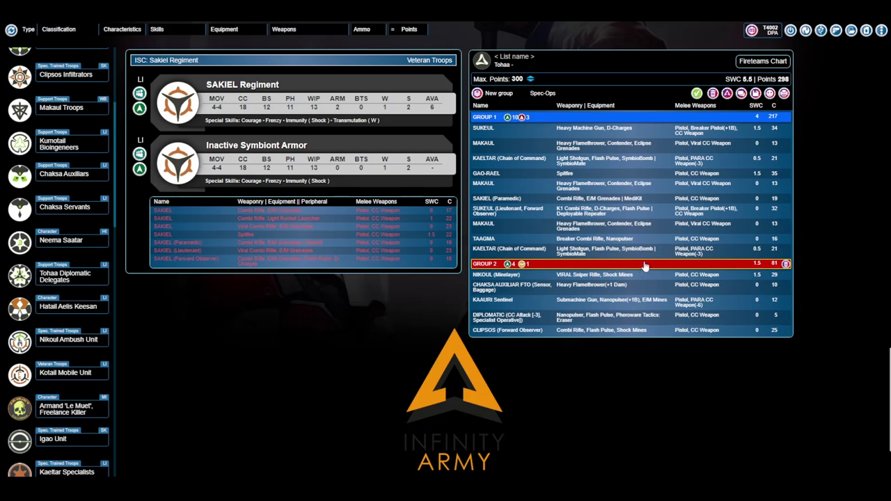
Save the army list to the server and start a new empty Tohaa list.
left_click(756, 93)
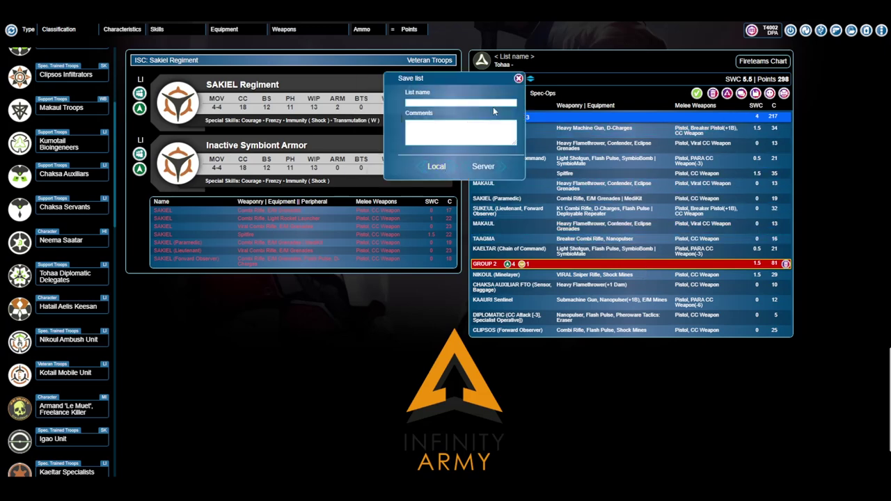
left_click(466, 169)
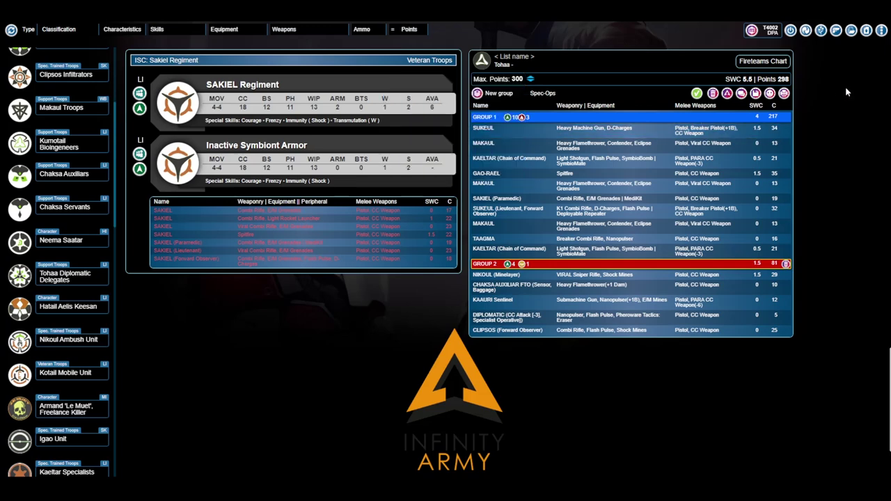
left_click(881, 31)
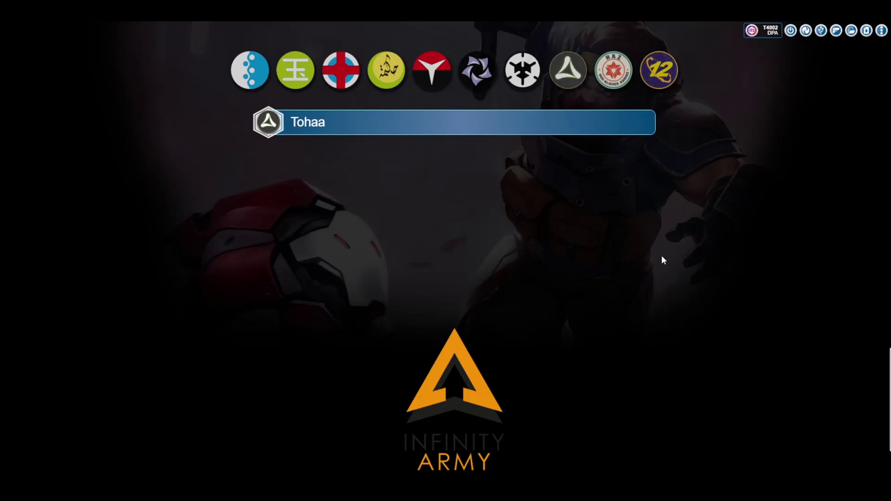
left_click(598, 129)
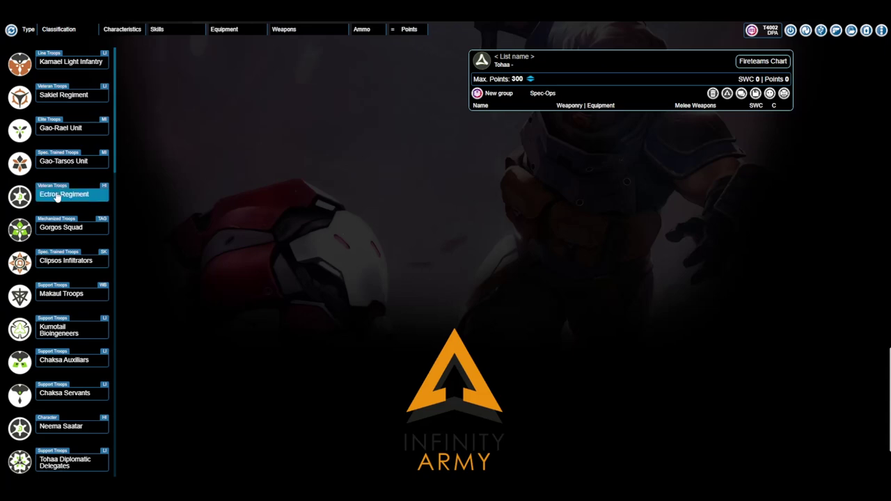
Add a Taqeul Officer (Lieutenant [+1 Order]) with Viral Combi Rifle to Group 1 of the new list.
scroll(57, 197, "down", 4)
scroll(57, 197, "down", 9)
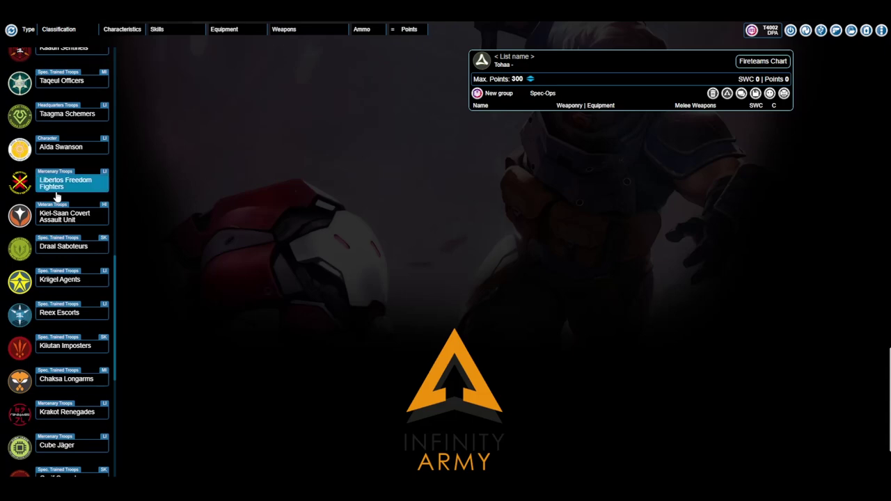
scroll(57, 197, "down", 2)
scroll(57, 197, "up", 5)
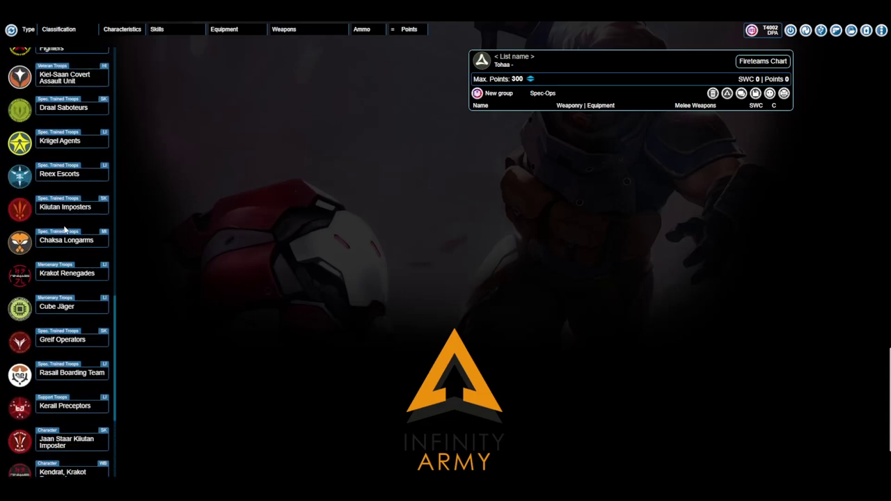
scroll(64, 223, "up", 1)
left_click(72, 179)
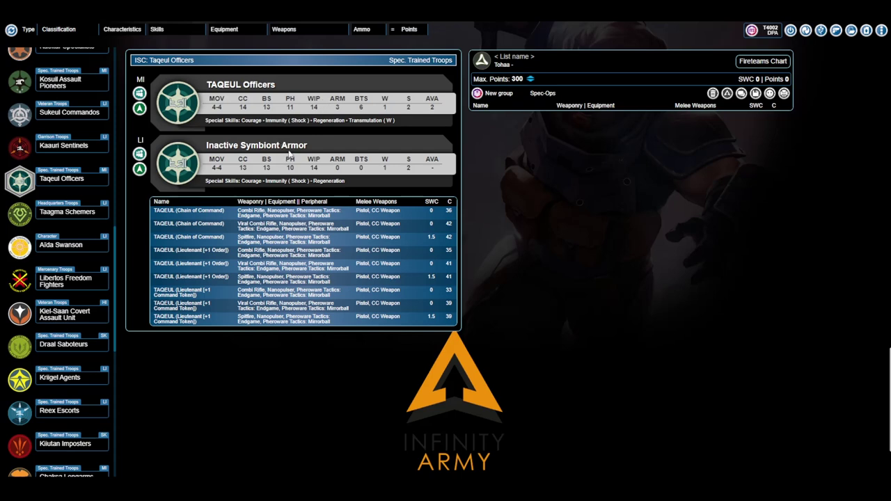
left_click(332, 271)
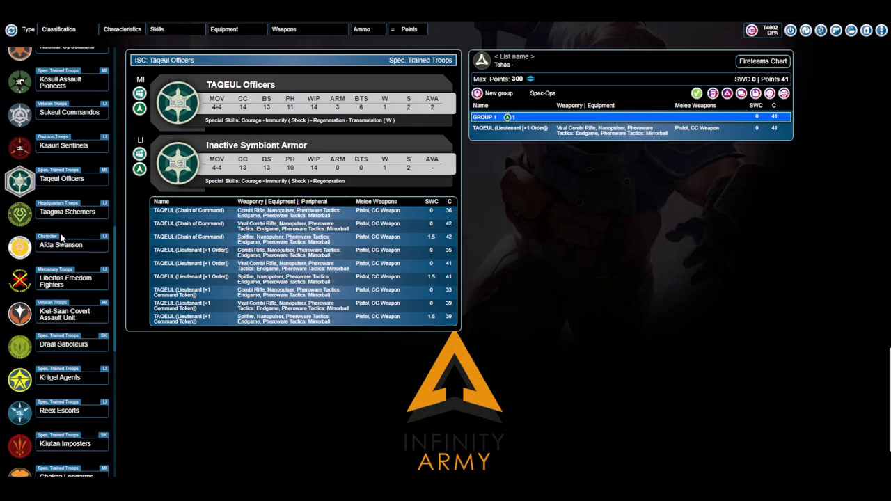
Add an Ectros (NCO) with Heavy Machine Gun and Pulzar to Group 1.
scroll(61, 239, "up", 10)
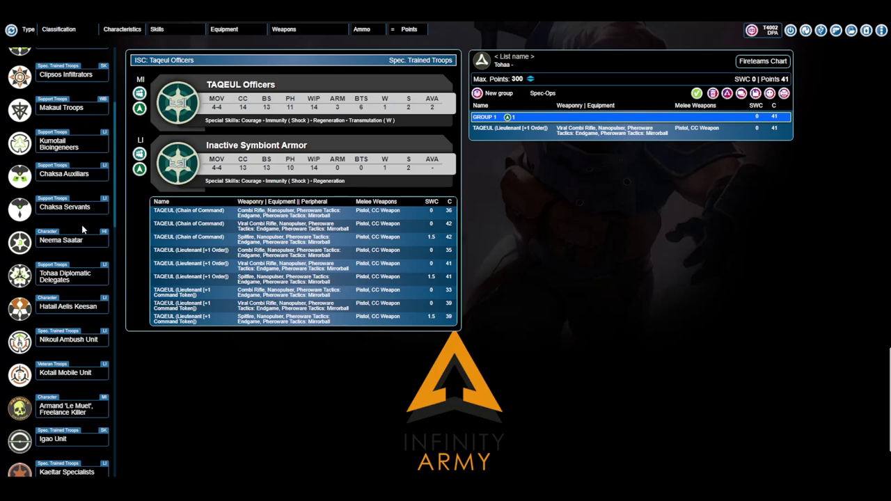
scroll(82, 225, "down", 10)
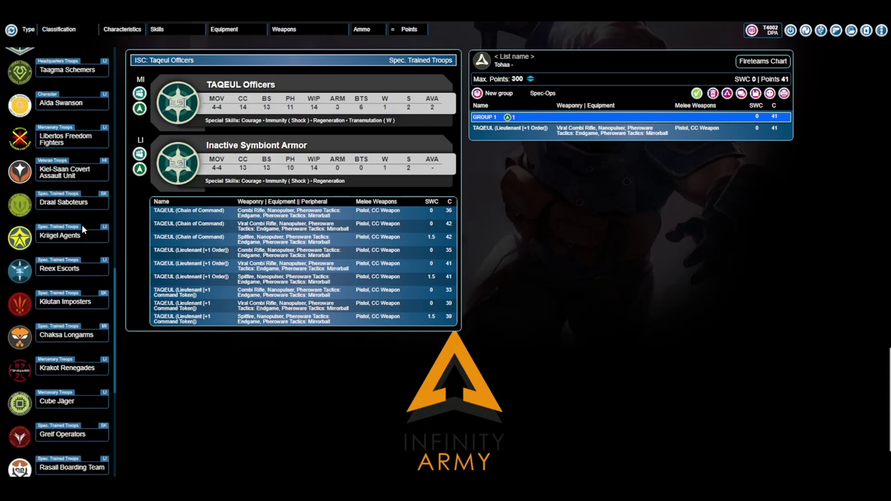
scroll(82, 230, "down", 3)
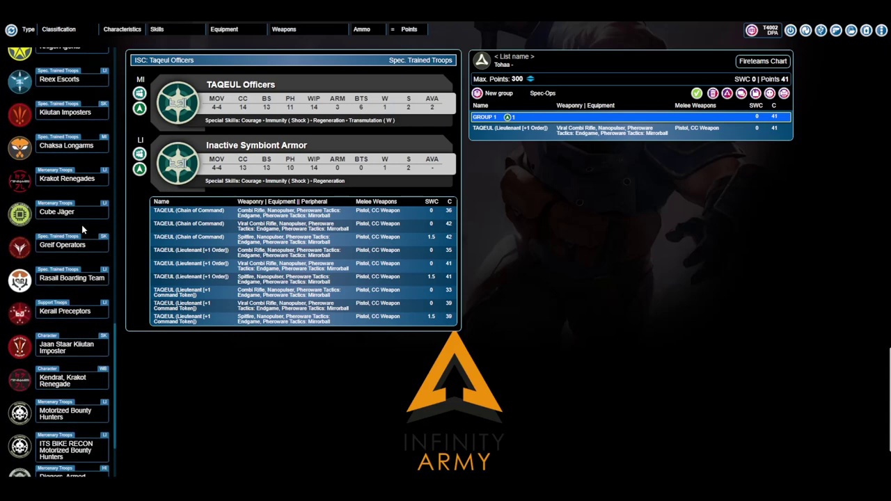
left_click(82, 225)
scroll(82, 224, "down", 2)
scroll(81, 225, "up", 5)
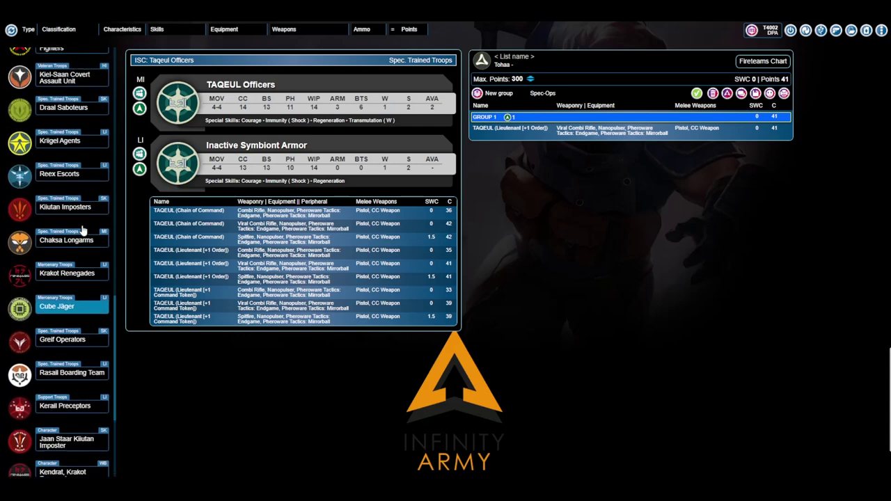
scroll(81, 230, "up", 11)
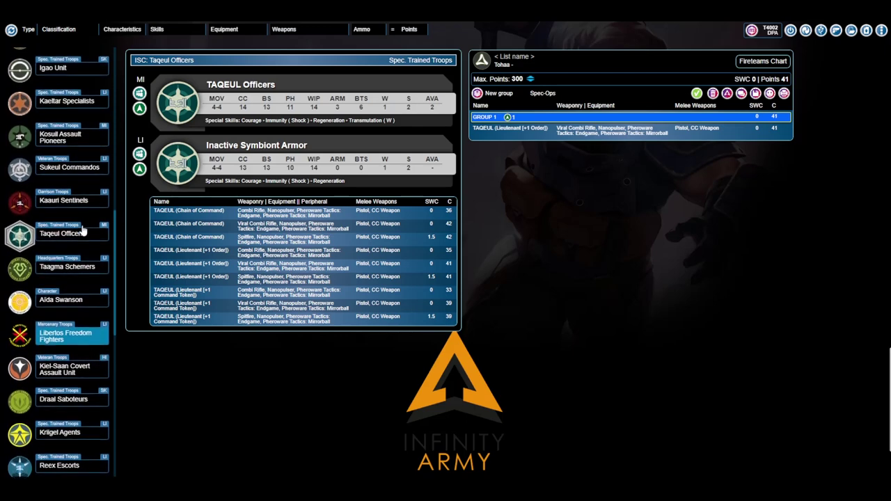
scroll(82, 230, "up", 6)
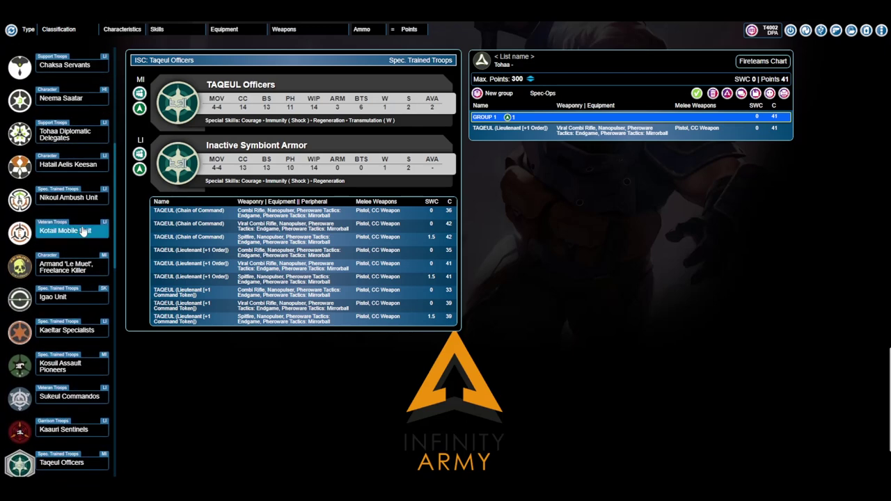
scroll(81, 233, "up", 7)
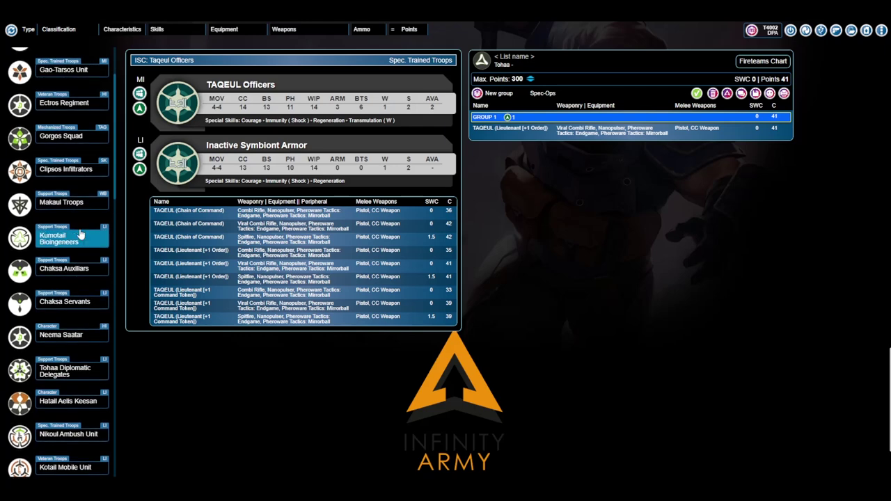
scroll(80, 230, "up", 1)
left_click(73, 196)
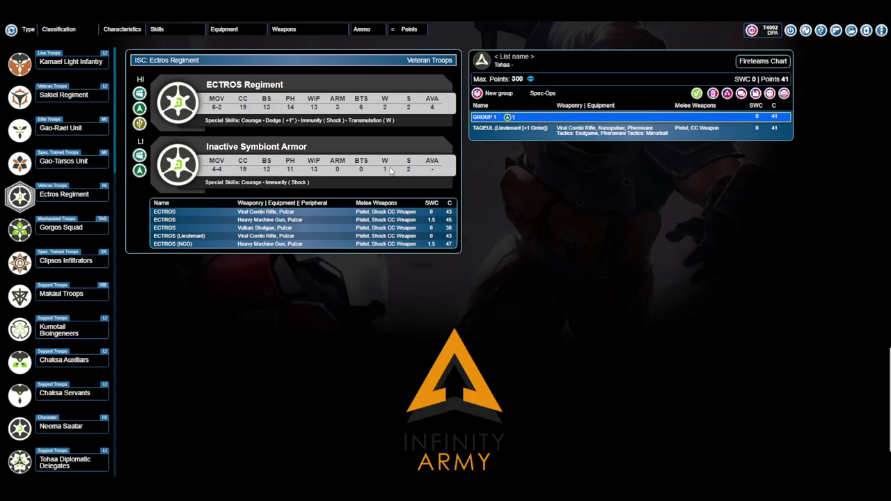
left_click(285, 245)
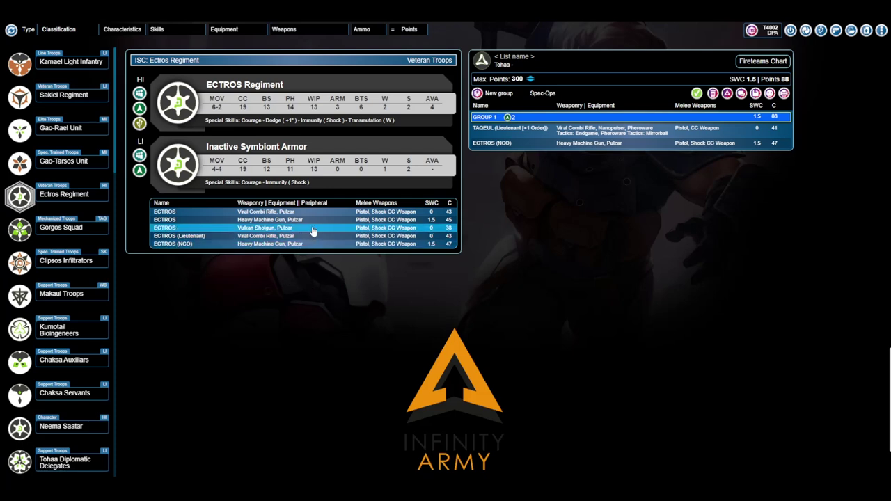
Add three Makauls with Heavy Flamethrower, Contender, Eclipse Grenades and Viral CC Weapon to Group 1.
mouse_move(538, 148)
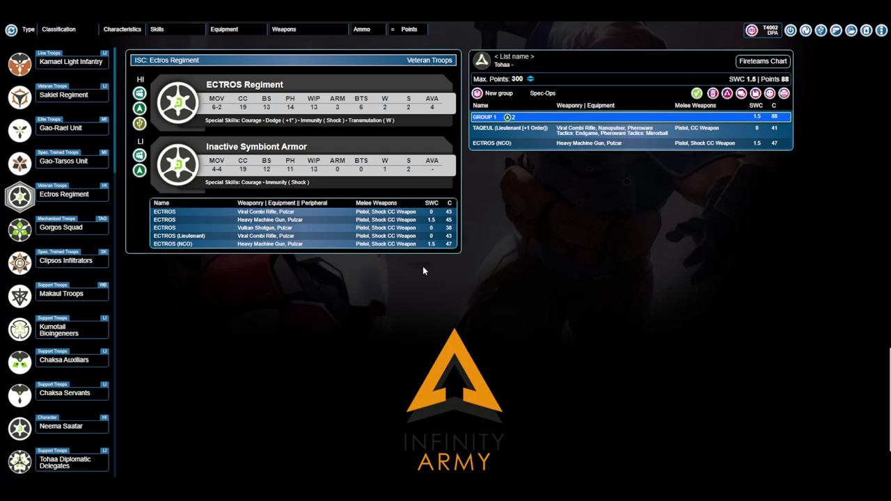
scroll(73, 223, "down", 1)
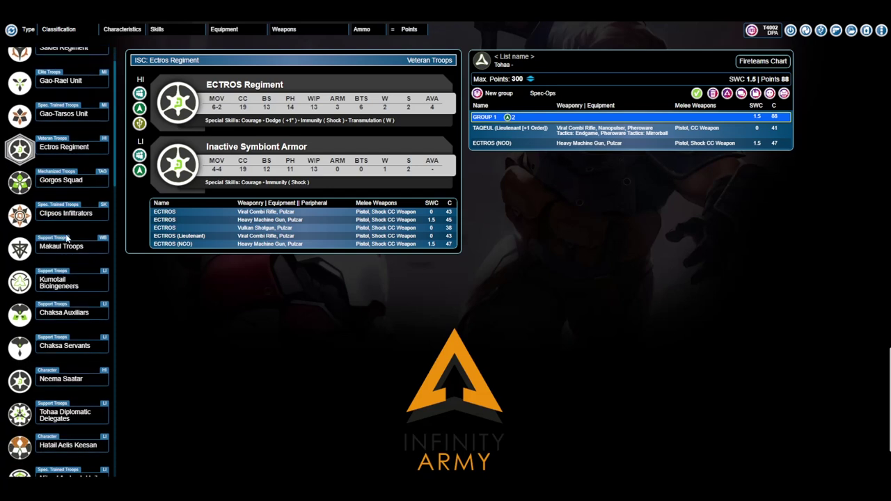
left_click(64, 247)
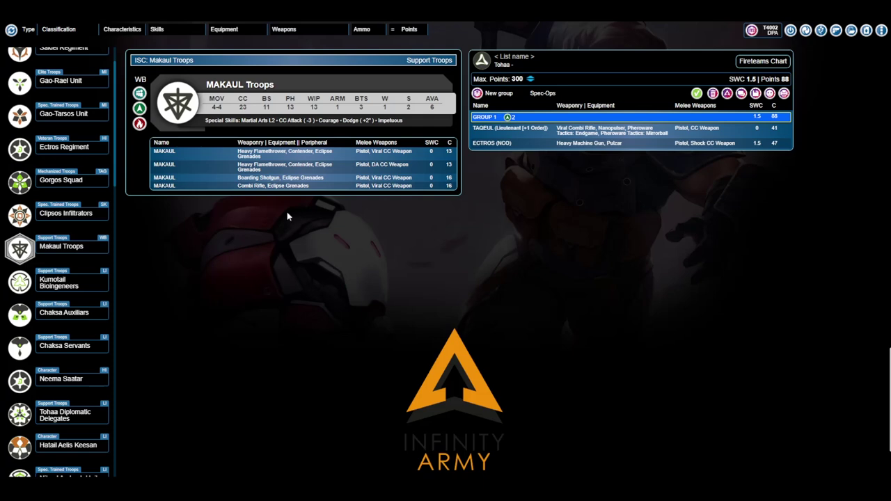
left_click(324, 155)
left_click(324, 155)
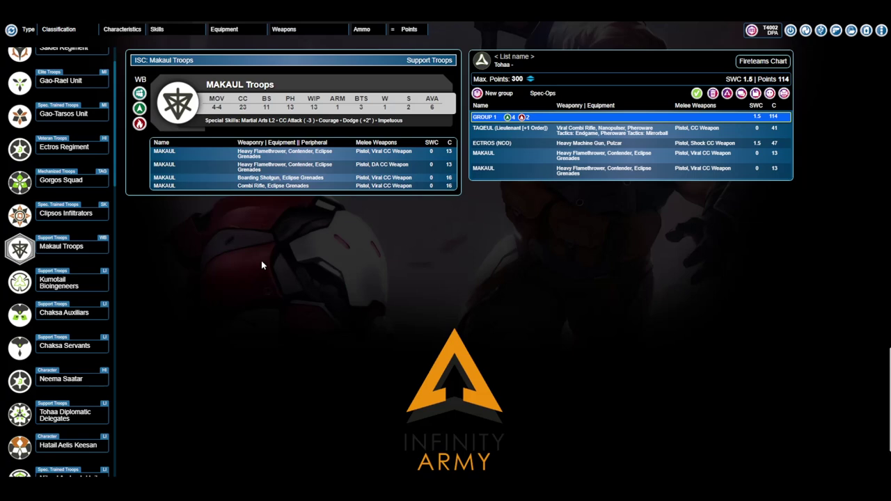
left_click(326, 167)
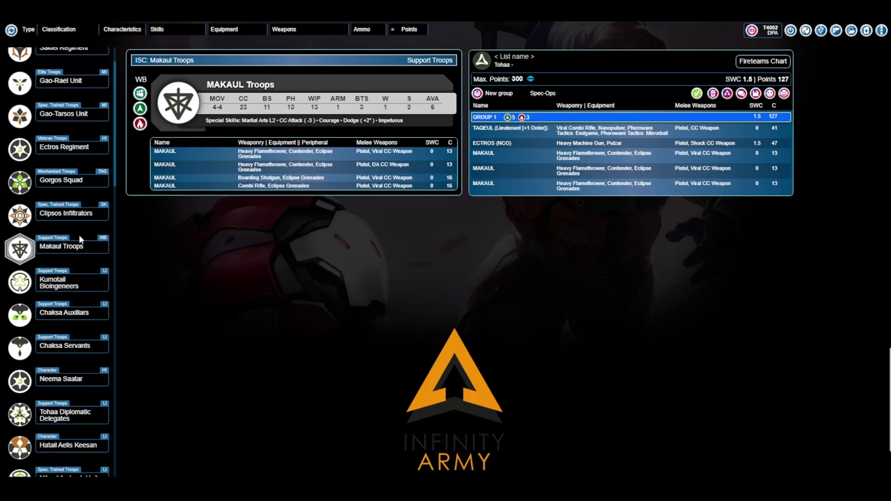
Add two Kaeltar Specialists with Light Shotgun, Flash Pulse, SymbioBomb and SymbioMate to Group 1.
scroll(81, 239, "up", 1)
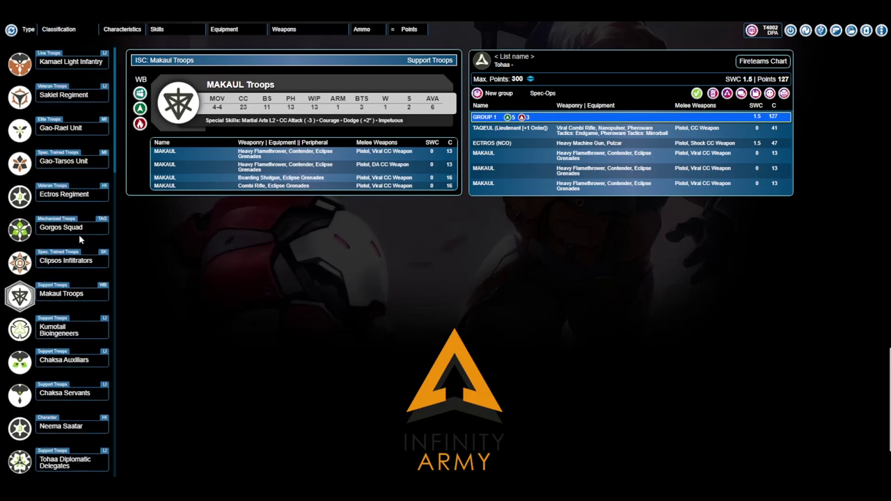
scroll(78, 235, "down", 5)
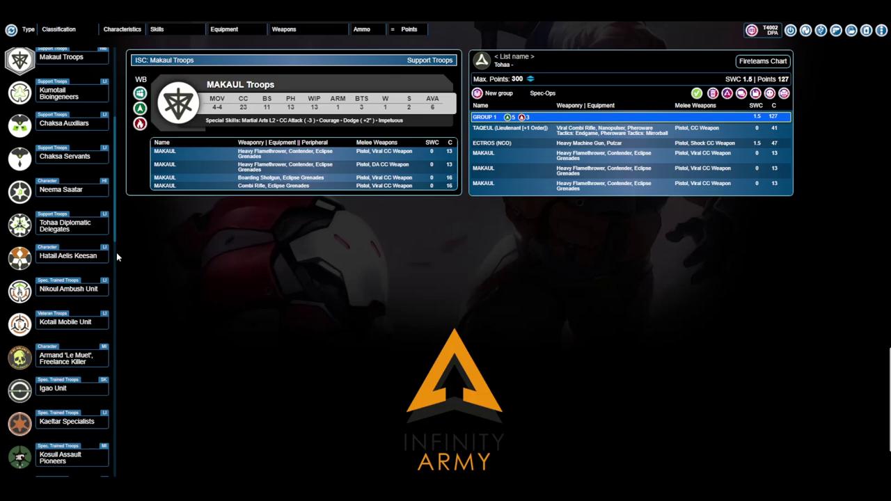
scroll(73, 250, "up", 3)
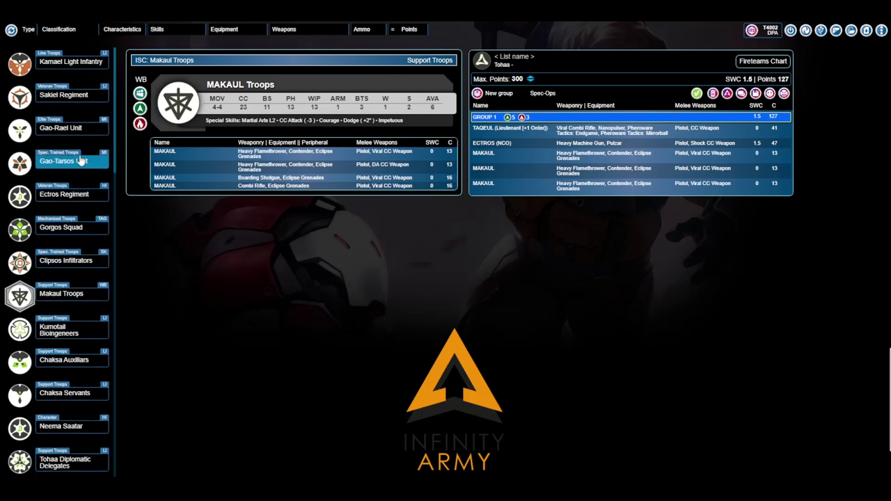
scroll(70, 190, "down", 1)
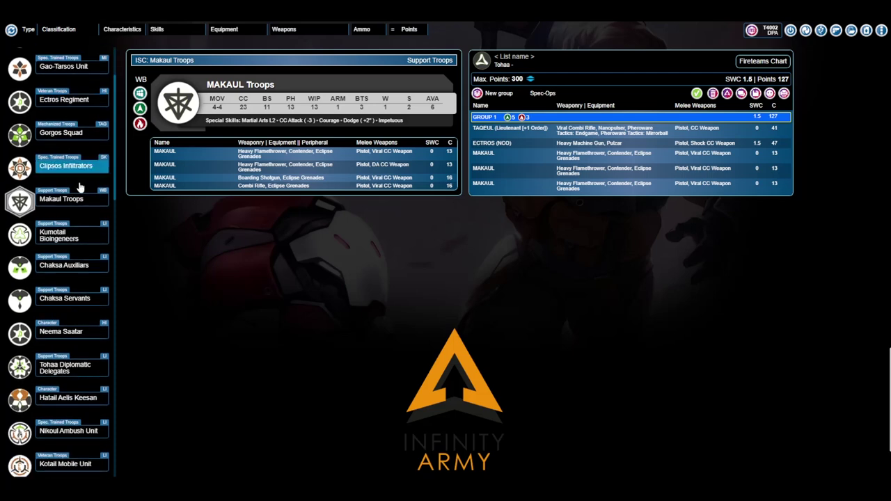
scroll(79, 187, "down", 2)
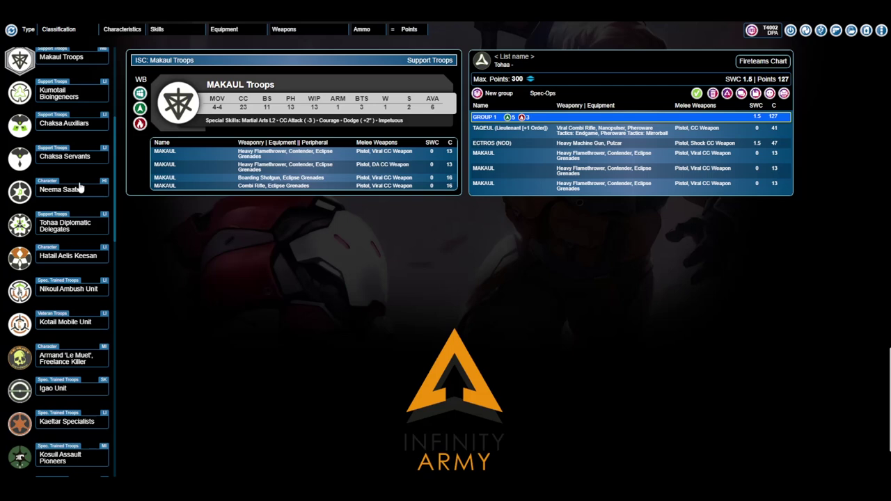
scroll(78, 209, "down", 2)
left_click(76, 279)
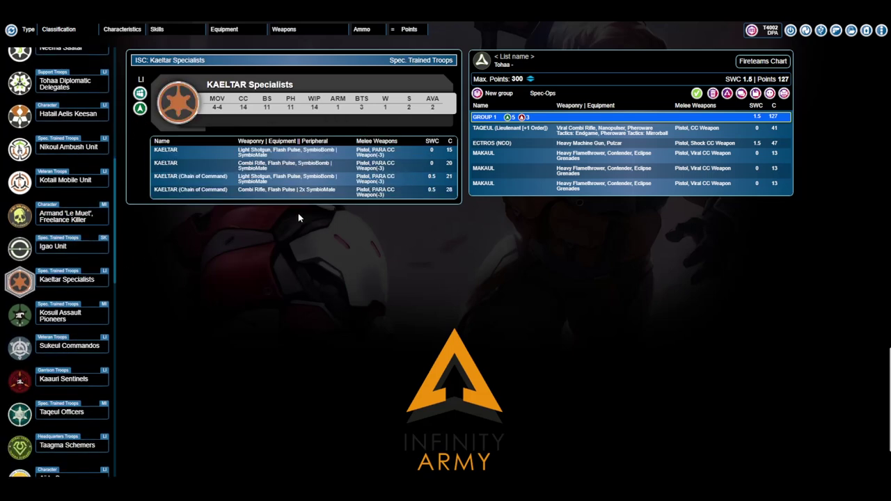
left_click(413, 155)
left_click(413, 155)
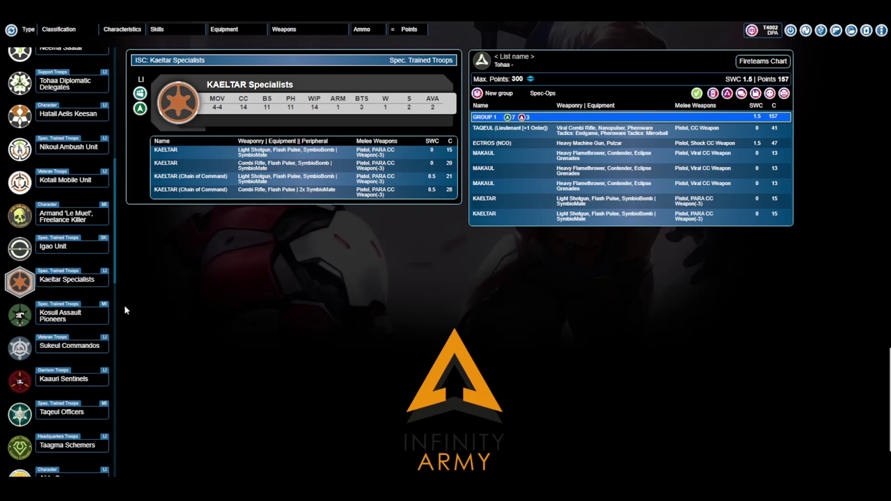
Add a Taagma Schemer with Breaker Combi Rifle and Nanopulser to Group 1.
scroll(82, 296, "down", 5)
scroll(82, 296, "down", 9)
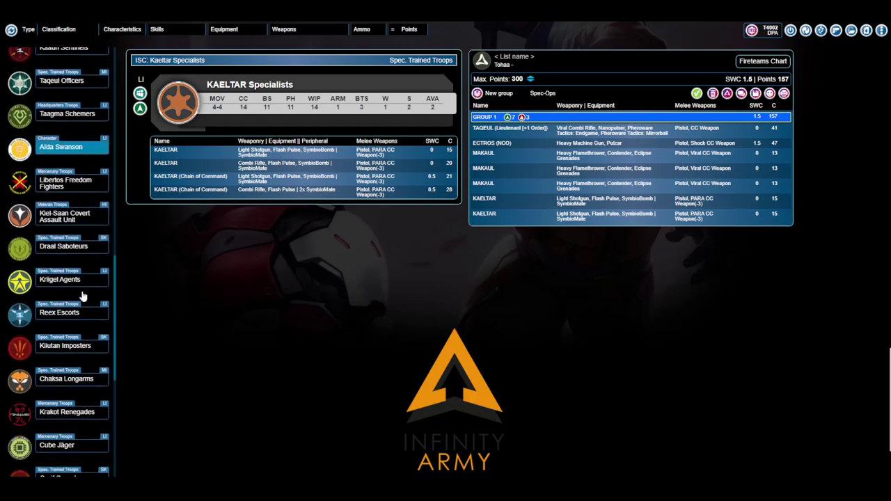
scroll(82, 296, "up", 10)
left_click(70, 306)
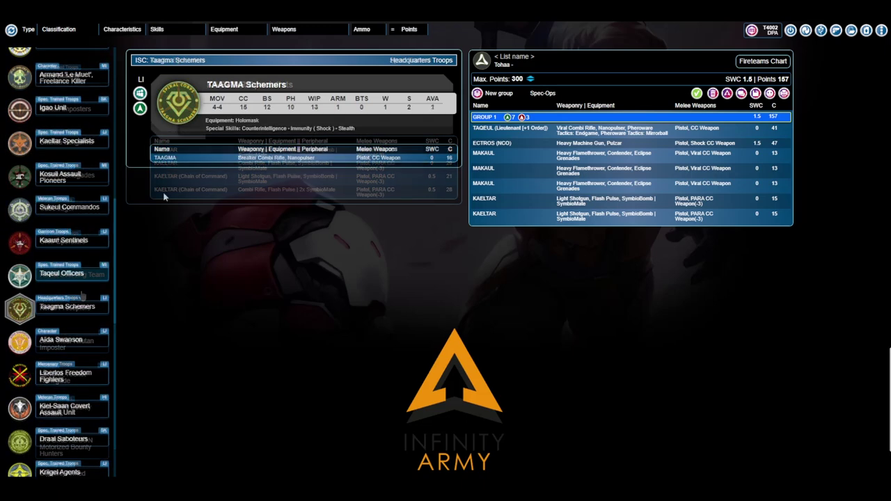
left_click(165, 157)
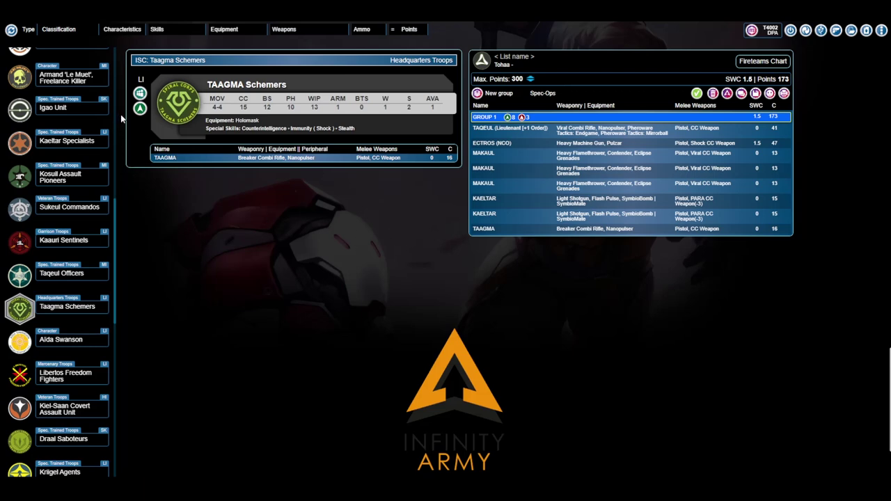
Look through the remaining troops and examine the Kerail Preceptors profile with its Surda and Mutan SymbioBeasts.
scroll(82, 182, "up", 8)
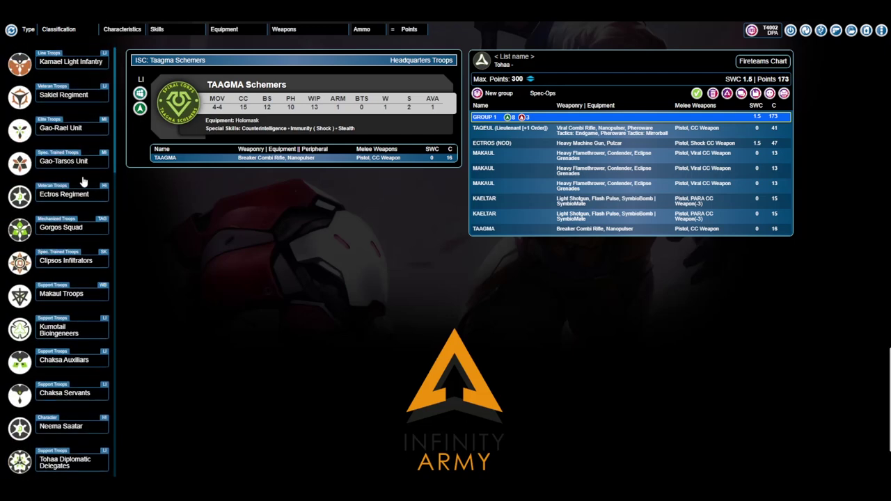
scroll(82, 181, "down", 9)
scroll(83, 181, "down", 5)
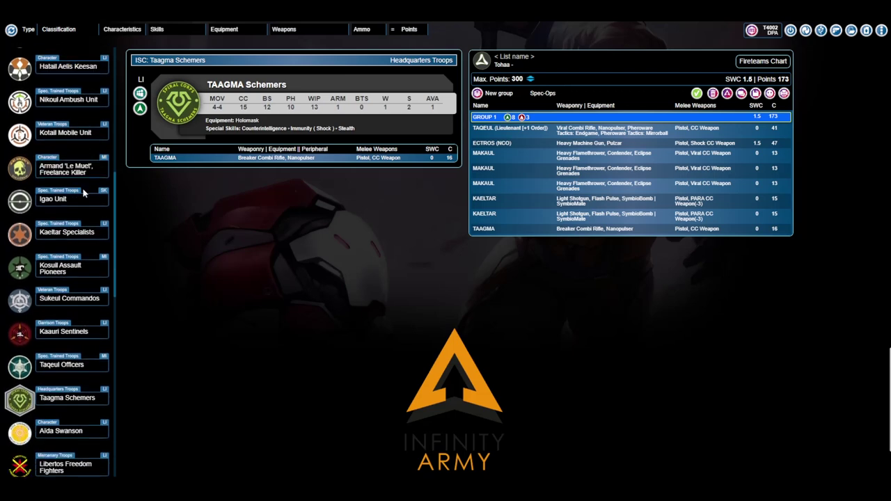
scroll(82, 196, "down", 7)
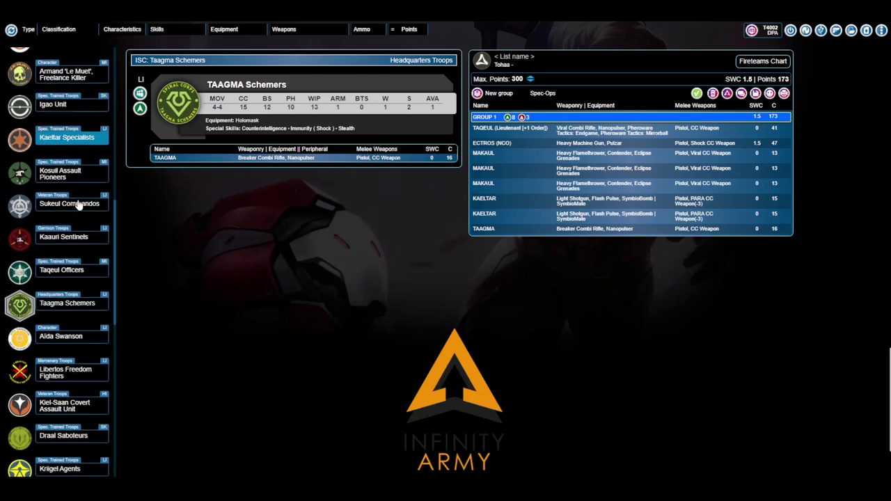
scroll(78, 202, "down", 8)
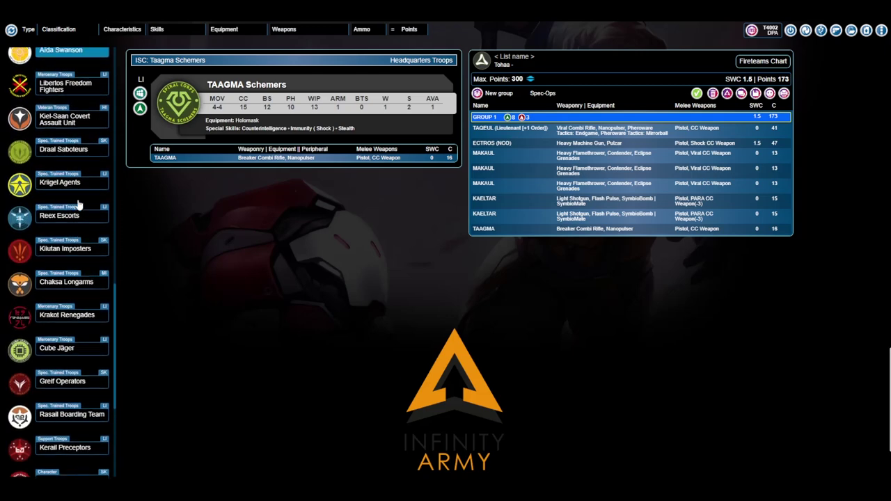
scroll(78, 204, "down", 2)
left_click(73, 262)
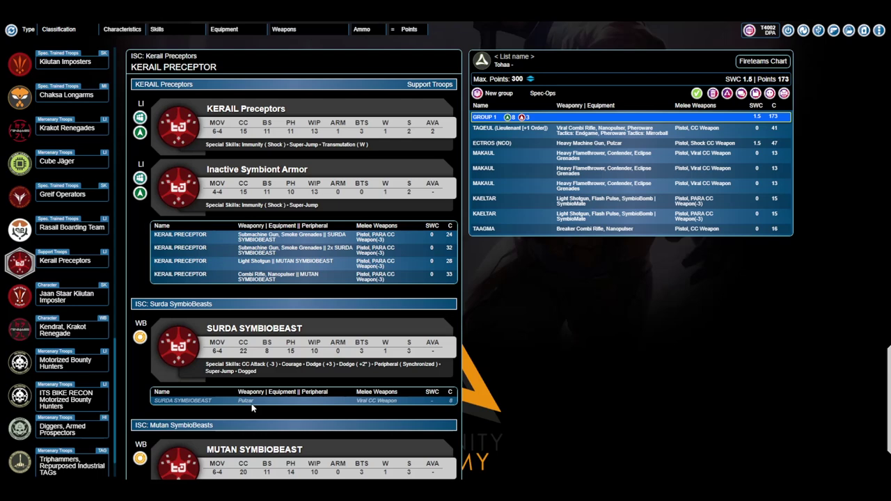
scroll(325, 356, "down", 1)
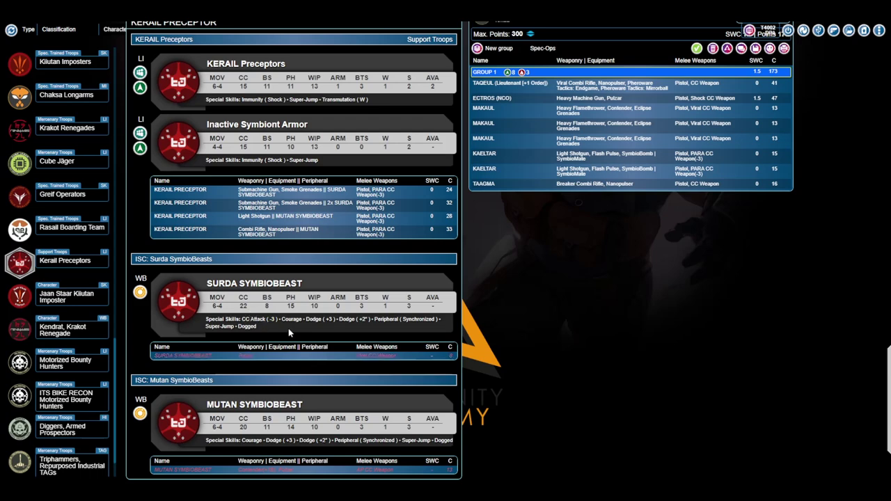
scroll(311, 328, "up", 1)
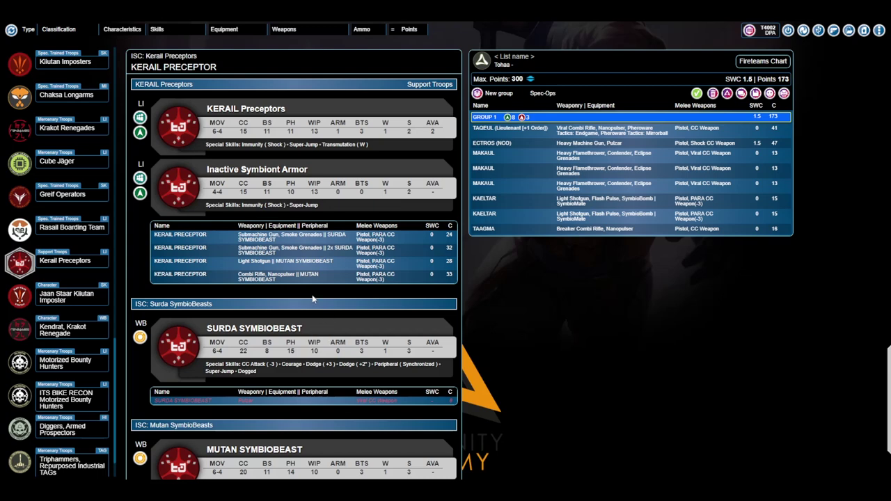
Add a Kerail Preceptor with Submachine Gun and 2x Surda SymbioBeast, plus a Krakot Renegade with Submachine Gun(+1B) and Chest Mines, to Group 1.
scroll(335, 294, "down", 1)
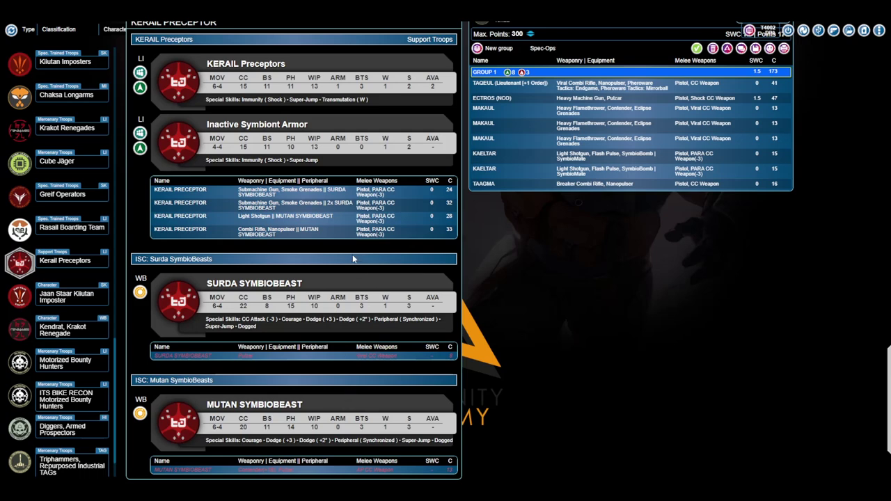
left_click(293, 204)
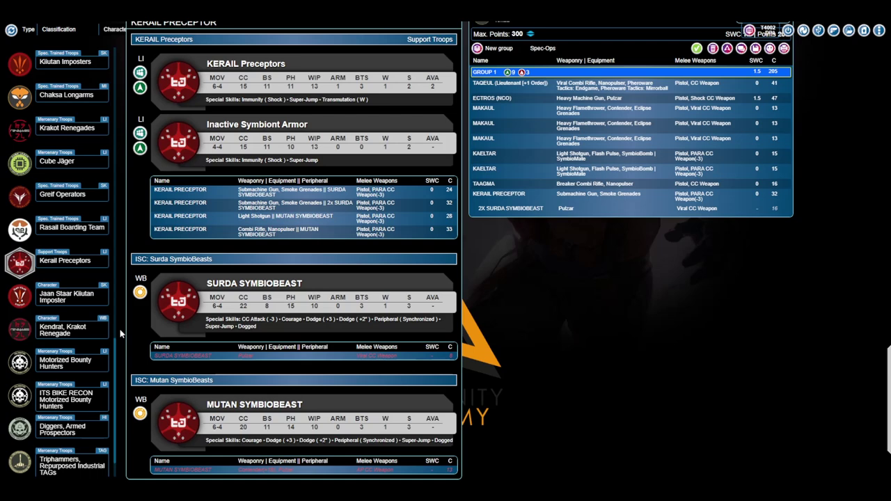
scroll(76, 328, "down", 1)
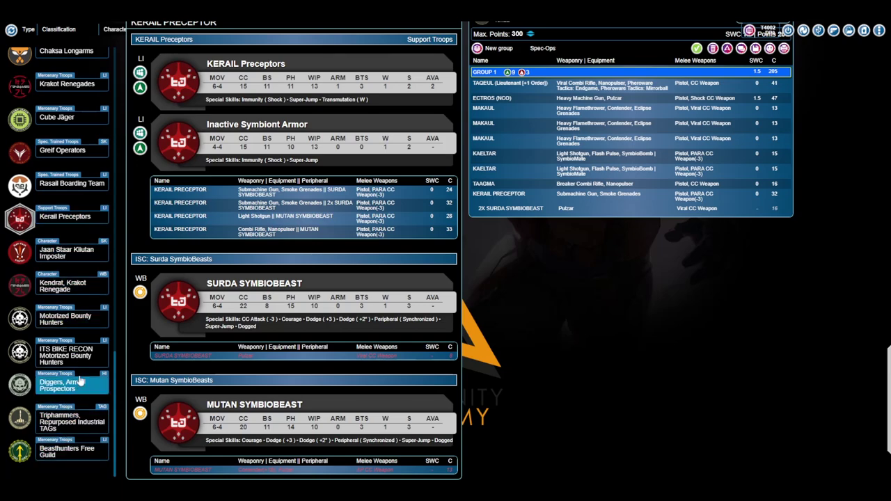
scroll(87, 292, "up", 12)
scroll(83, 256, "down", 20)
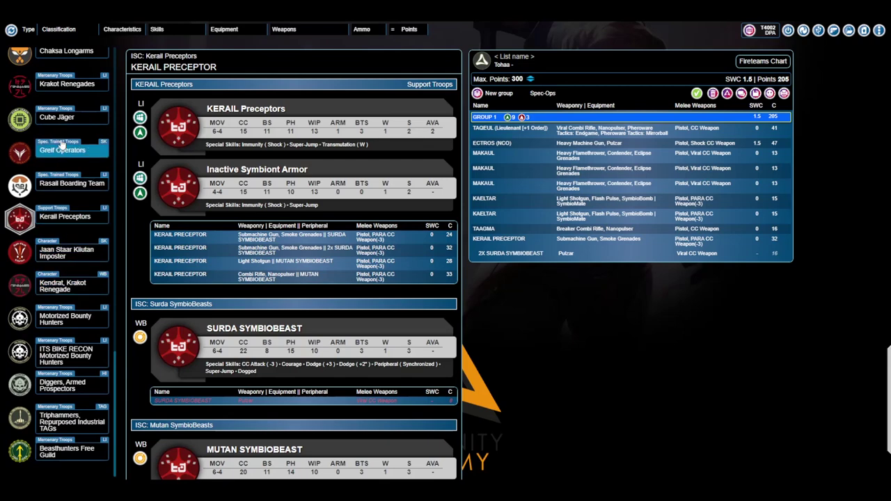
left_click(84, 99)
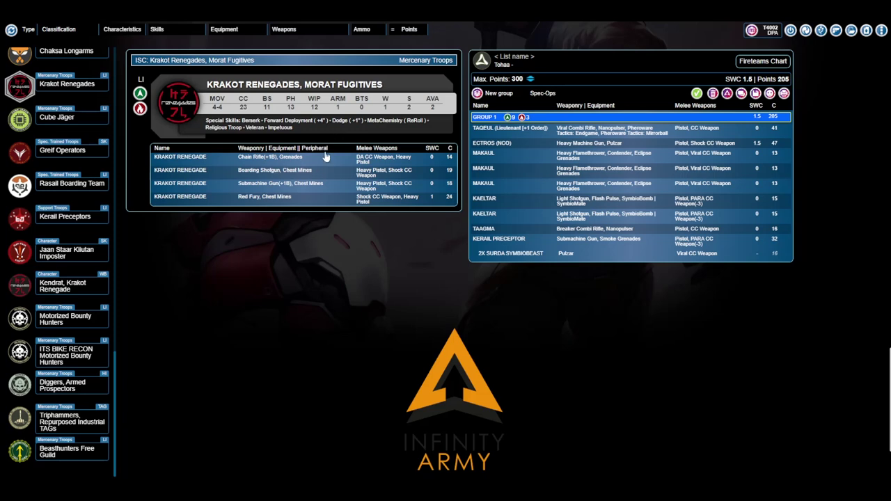
left_click(331, 183)
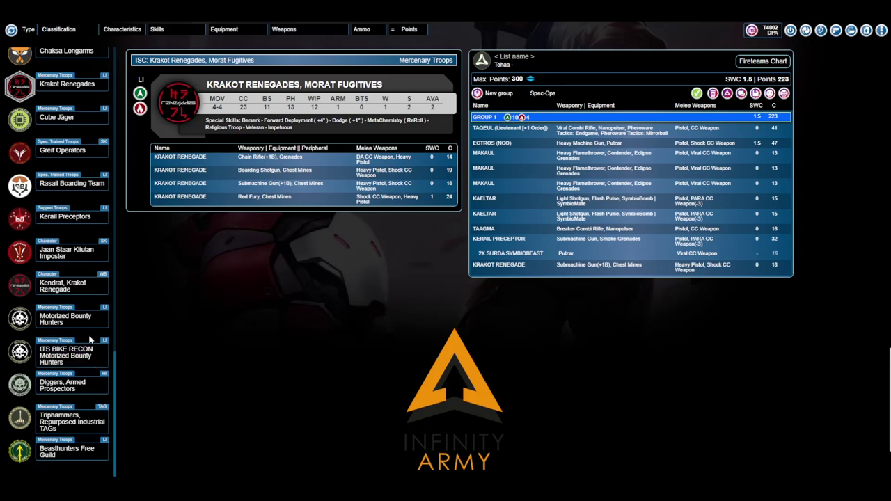
Add a Greif Operator with Surprise Attack, Impersonation and Combi Rifle, plus a Kumotail Bioengineer with Combi Rifle and D-Charges, to Group 2.
left_click(81, 155)
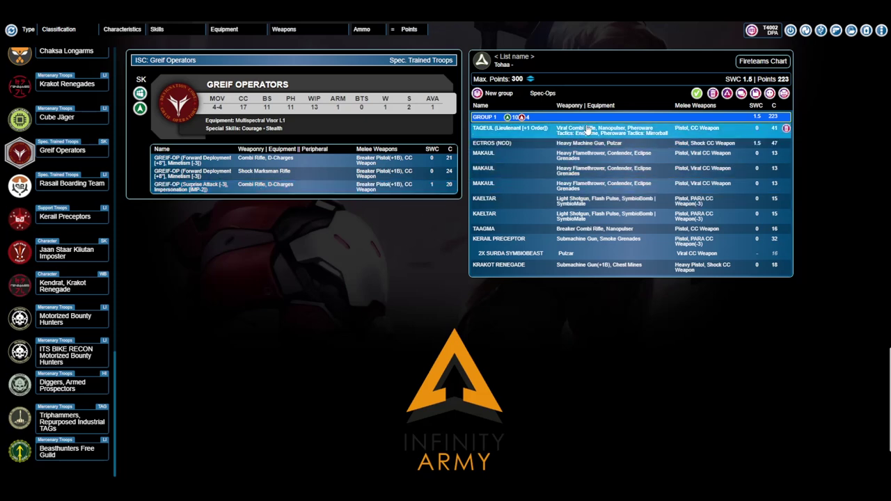
left_click(324, 193)
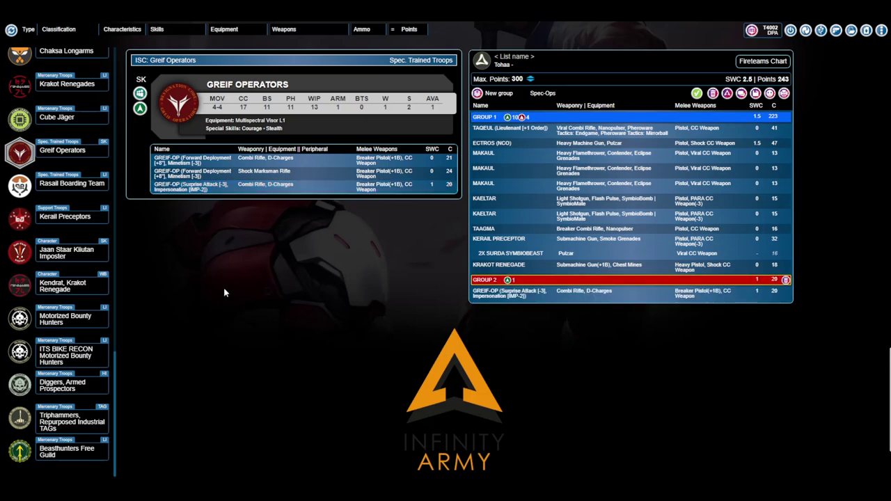
scroll(41, 290, "up", 2)
scroll(72, 281, "up", 6)
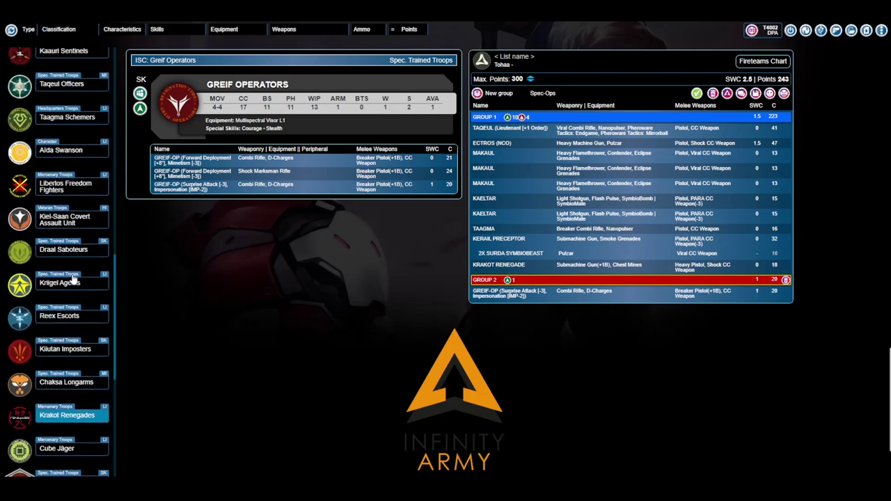
scroll(72, 279, "up", 6)
scroll(71, 278, "up", 7)
scroll(72, 278, "up", 2)
left_click(66, 191)
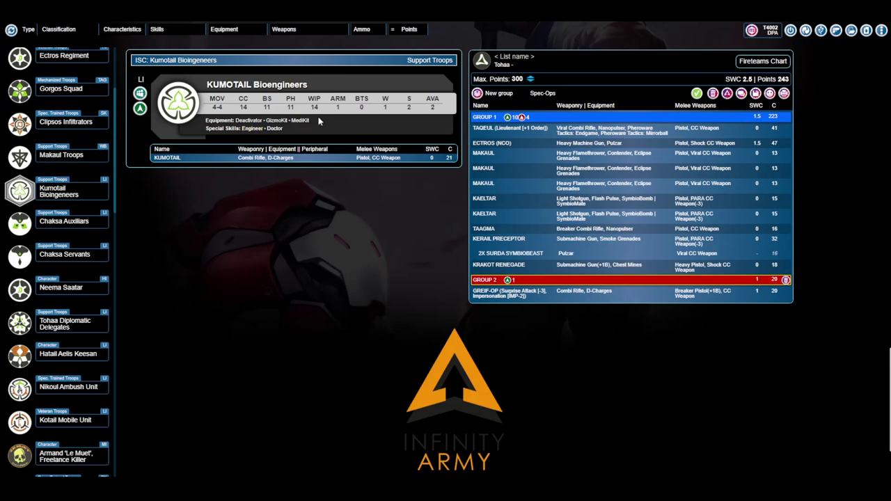
left_click(317, 159)
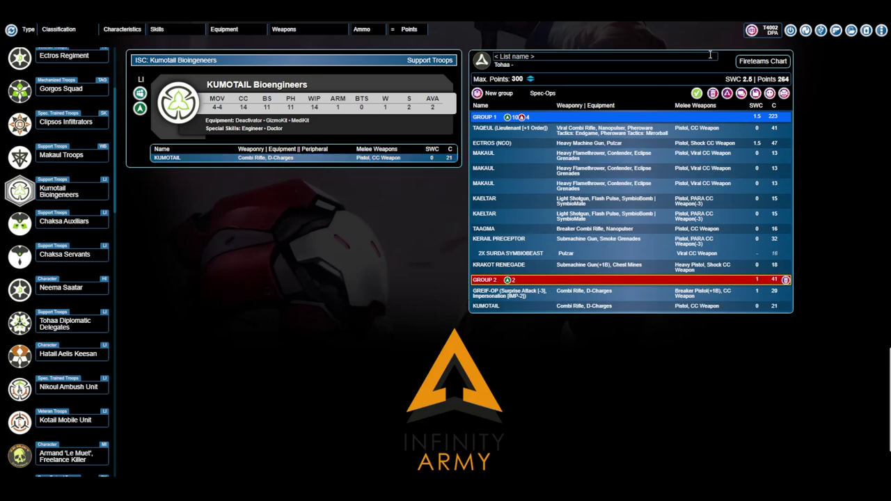
Check the Tohaa Fireteams Chart and add two Chaksa Servants with PARA CC Weapon(-3) to Group 2.
left_click(747, 63)
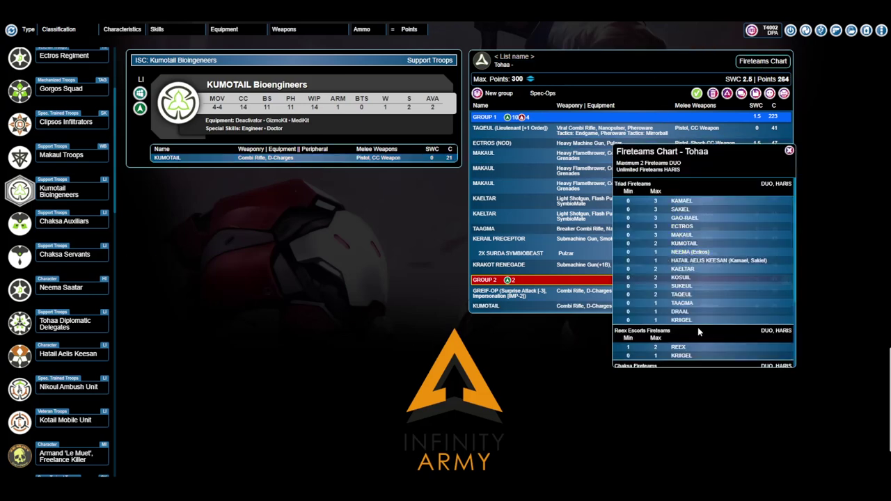
left_click(789, 151)
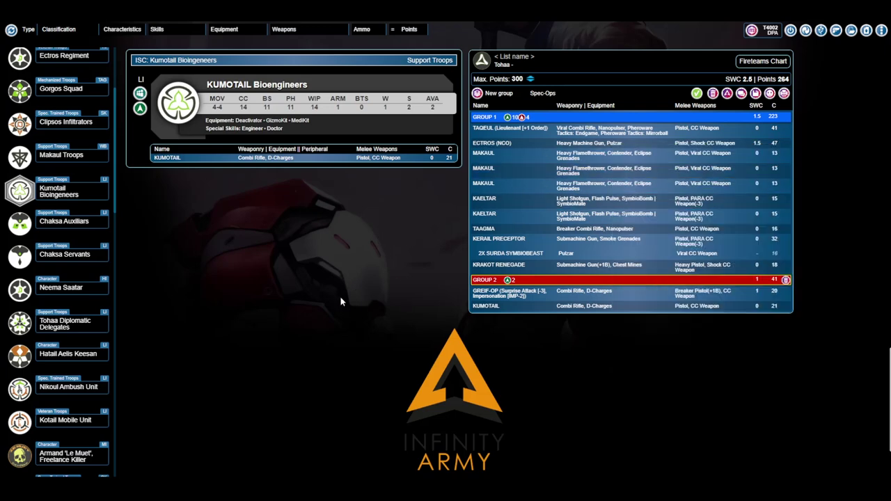
left_click(64, 255)
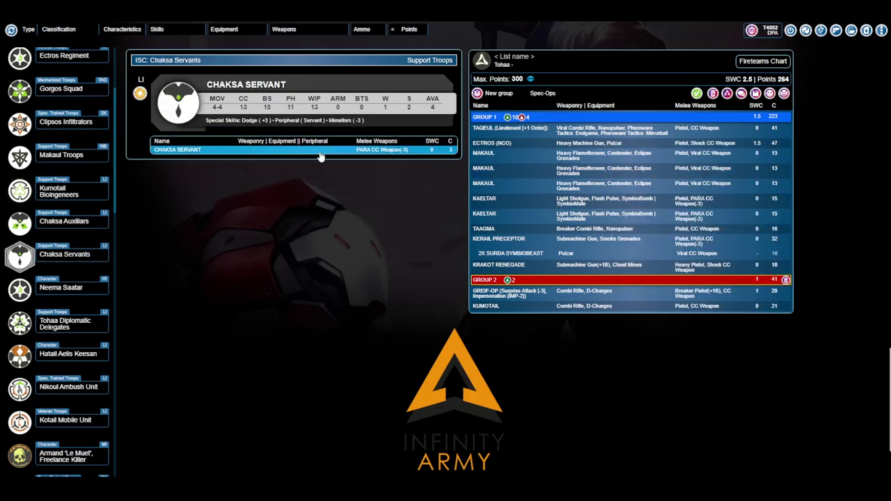
left_click(317, 150)
left_click(317, 150)
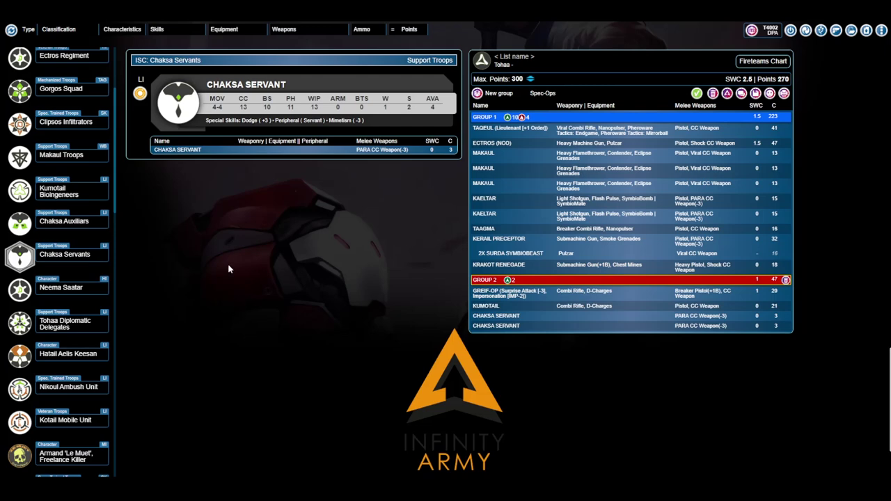
Add a Liberto Minelayer with Light Shotgun and Shock Mines to Group 2.
scroll(90, 281, "down", 5)
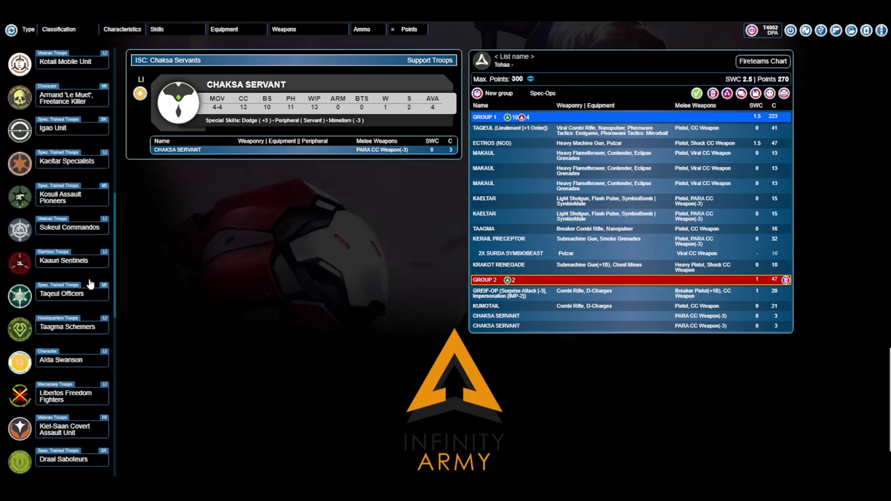
scroll(87, 285, "down", 9)
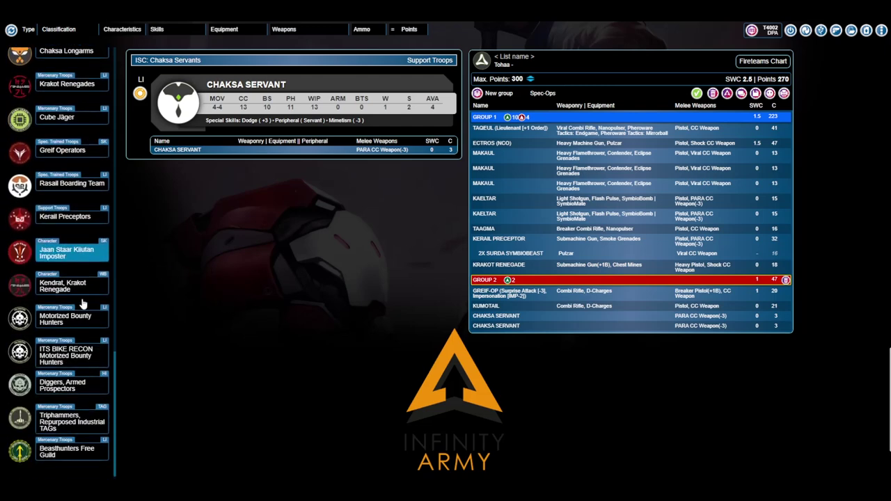
scroll(49, 279, "up", 4)
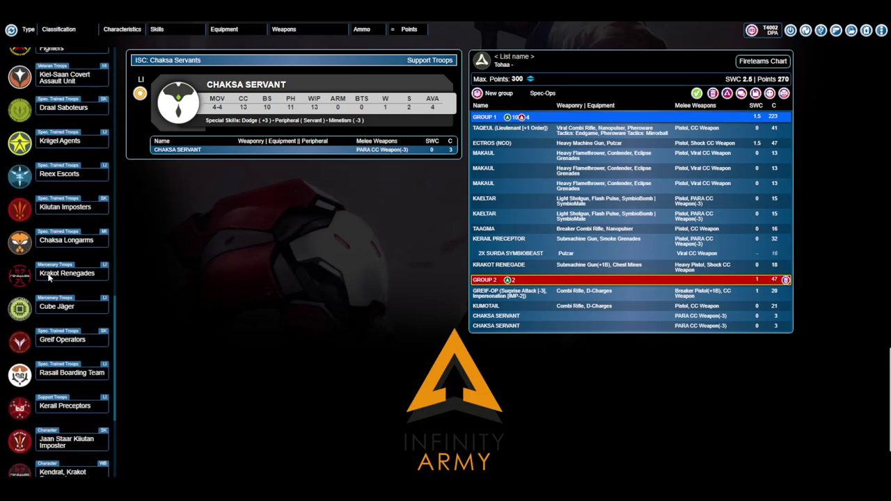
scroll(48, 279, "up", 1)
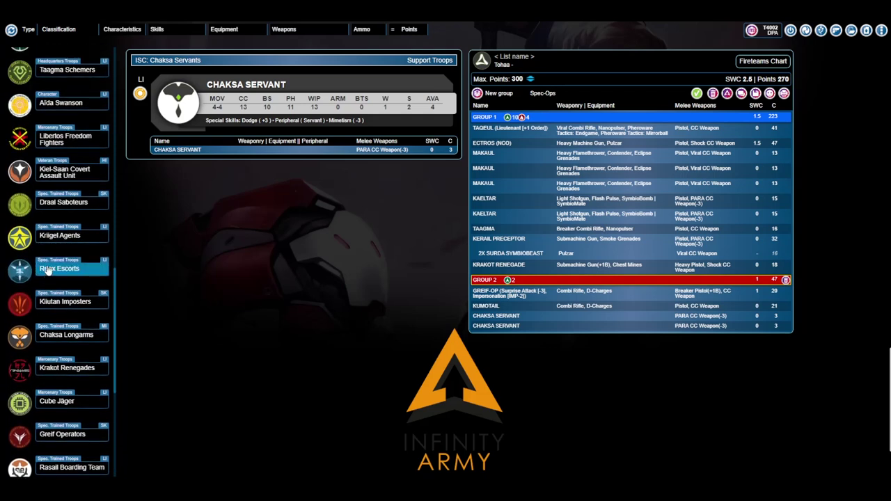
left_click(65, 138)
left_click(272, 165)
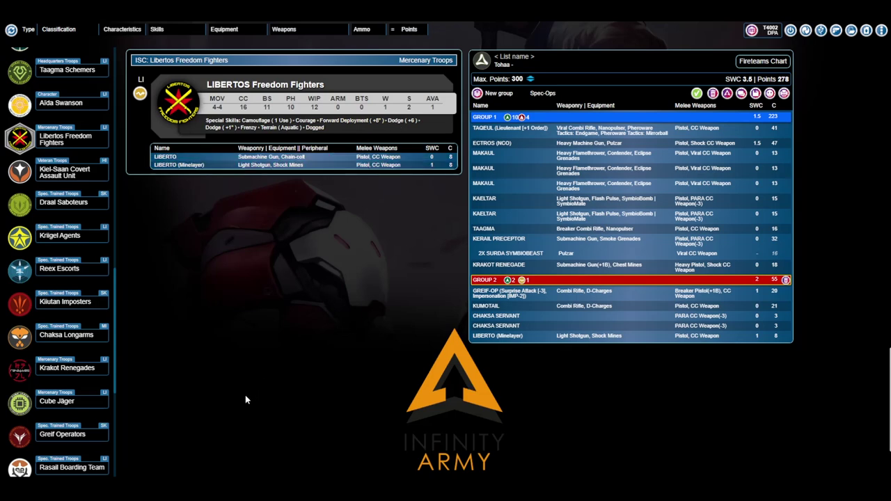
Add a Chaksa Auxiliar FTO (Sensor, Baggage) with Heavy Flamethrower(+1 Dam) to Group 2.
scroll(74, 212, "up", 10)
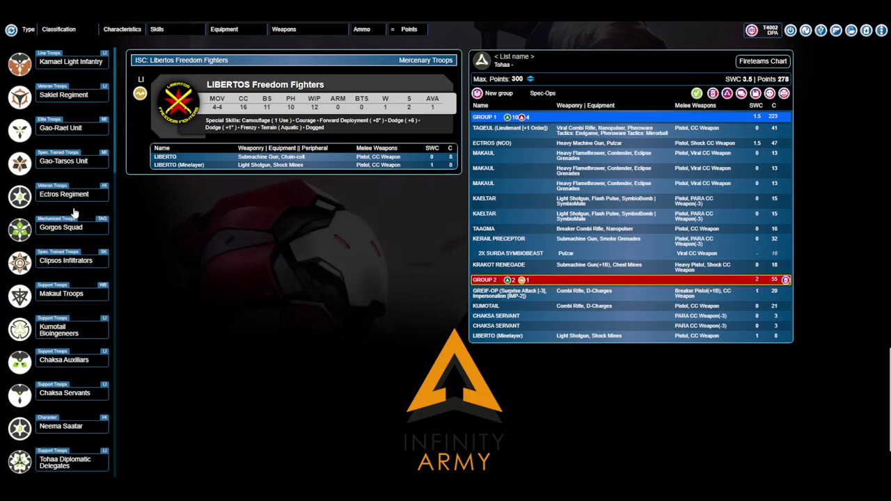
scroll(75, 212, "down", 5)
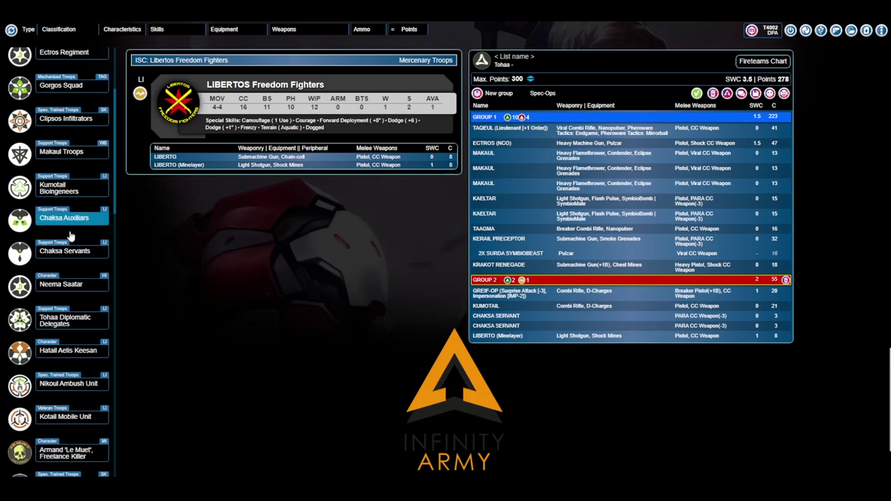
left_click(71, 222)
left_click(215, 178)
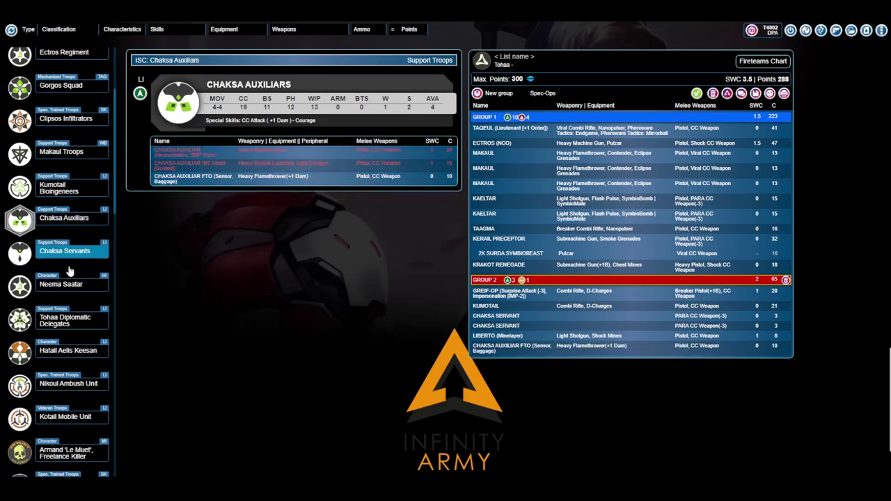
Add a Kaauri Sentinel with Submachine Gun, Nanopulser(+1B) and E/M Mines to Group 2.
scroll(64, 269, "down", 7)
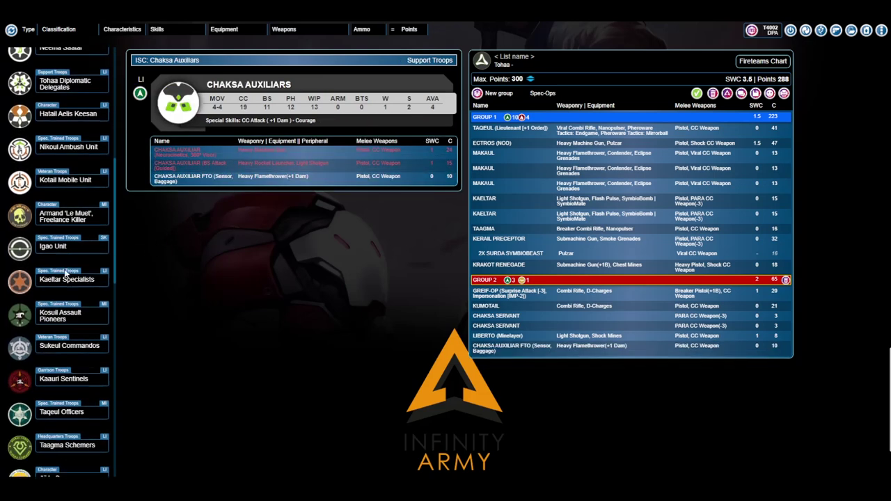
scroll(64, 269, "down", 3)
left_click(67, 284)
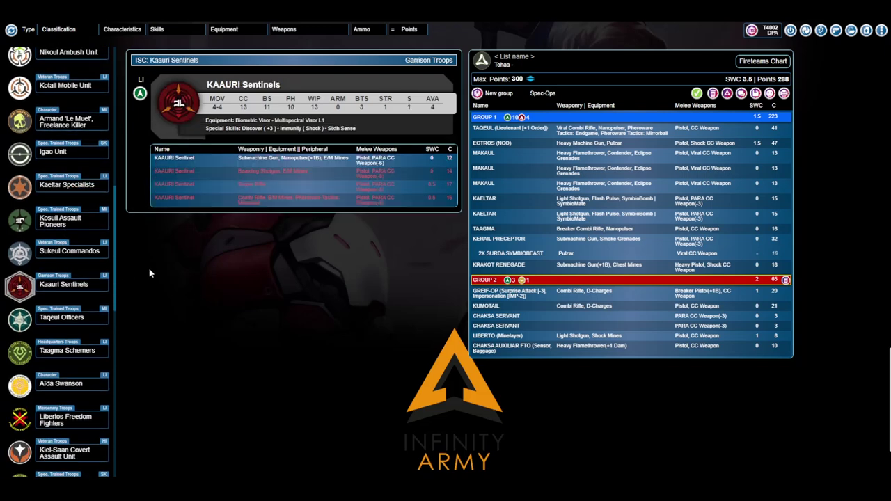
left_click(234, 166)
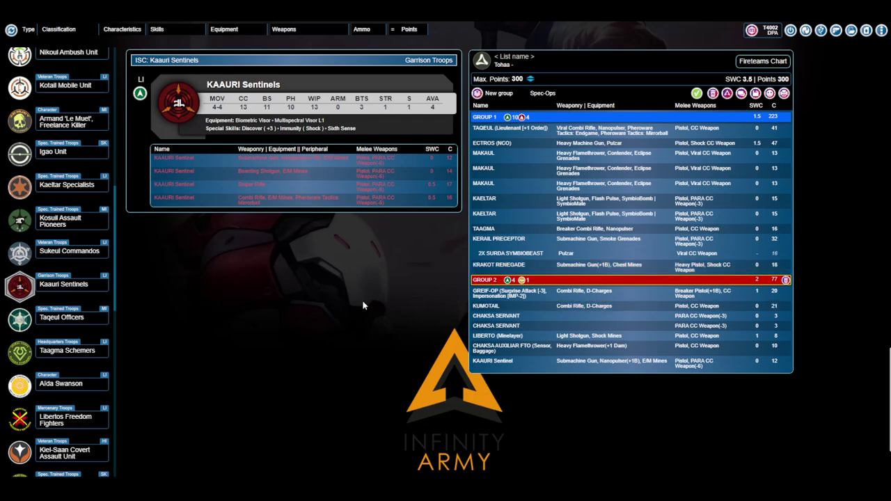
Reorder Group 1 into fireteams: Ectros, Makaul and Kaeltar first, Taqeul, Makaul and Kaeltar second, followed by the third Makaul and Taagma.
scroll(65, 301, "down", 5)
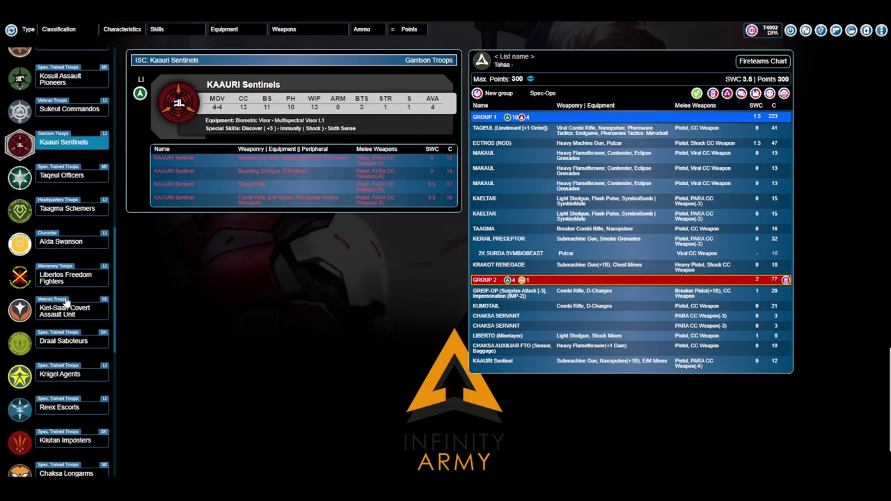
scroll(61, 300, "up", 7)
scroll(62, 301, "up", 3)
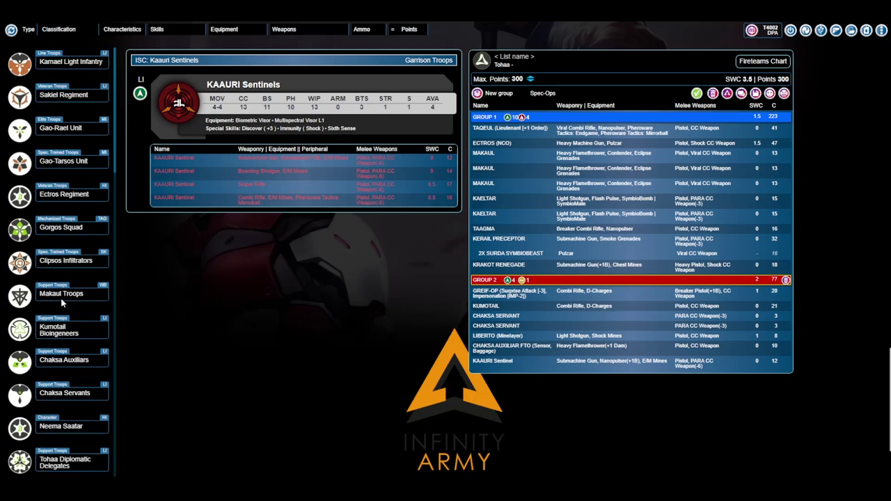
left_click(61, 70)
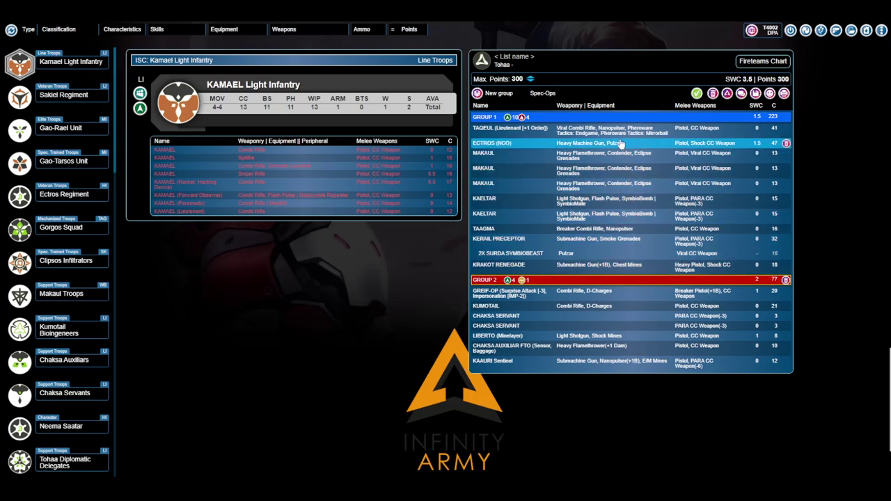
left_click_drag(619, 133, 626, 220)
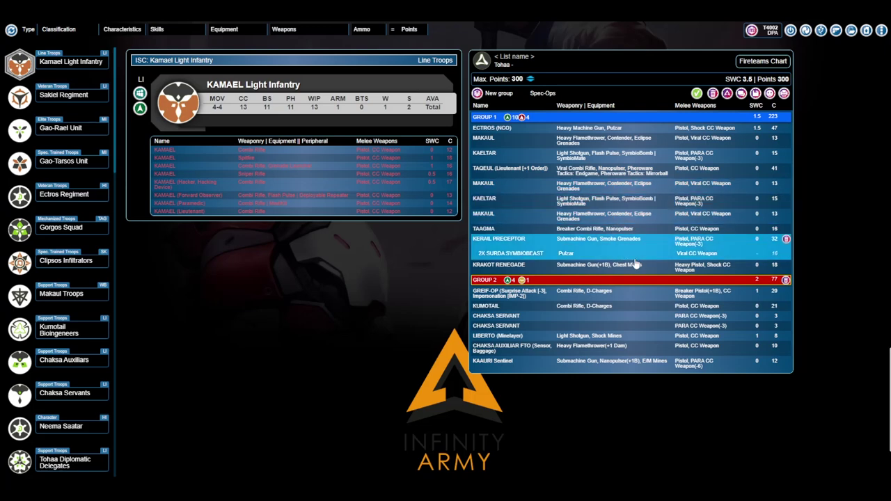
left_click(625, 220)
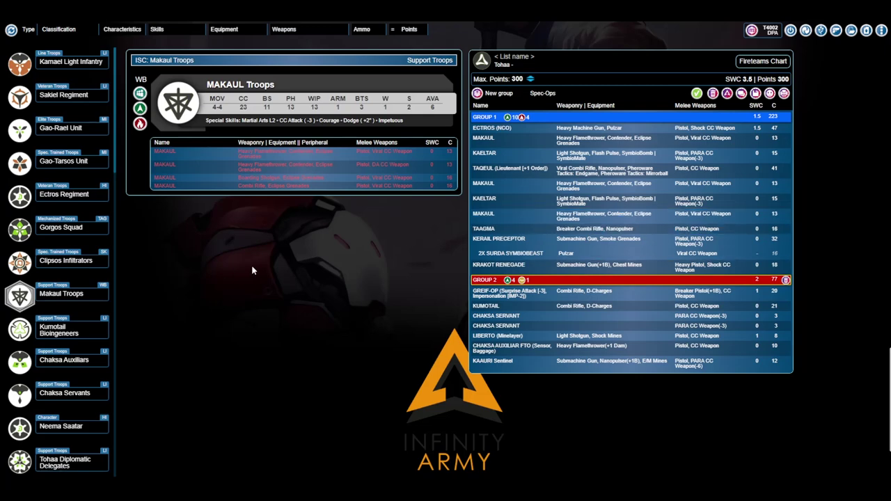
Save the completed 300-point Tohaa army list.
left_click(755, 94)
left_click(435, 165)
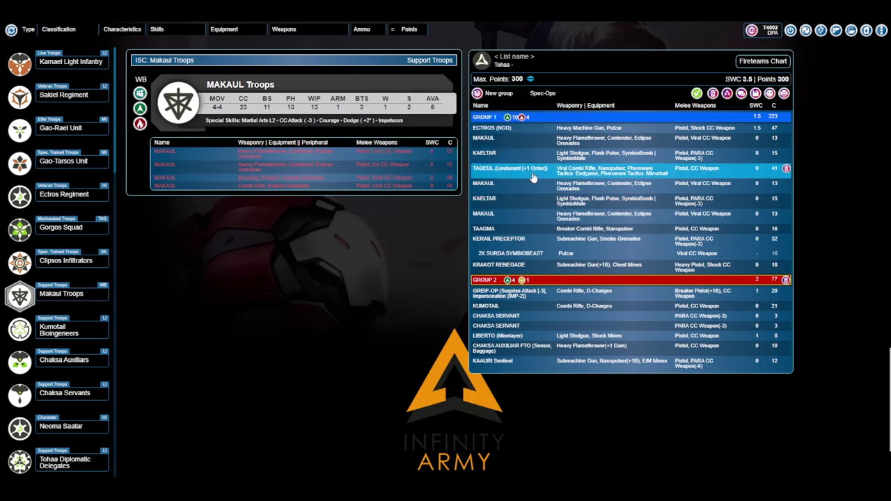
Start a new empty Tohaa army list and open the Gao-Rael Unit profile.
left_click(880, 31)
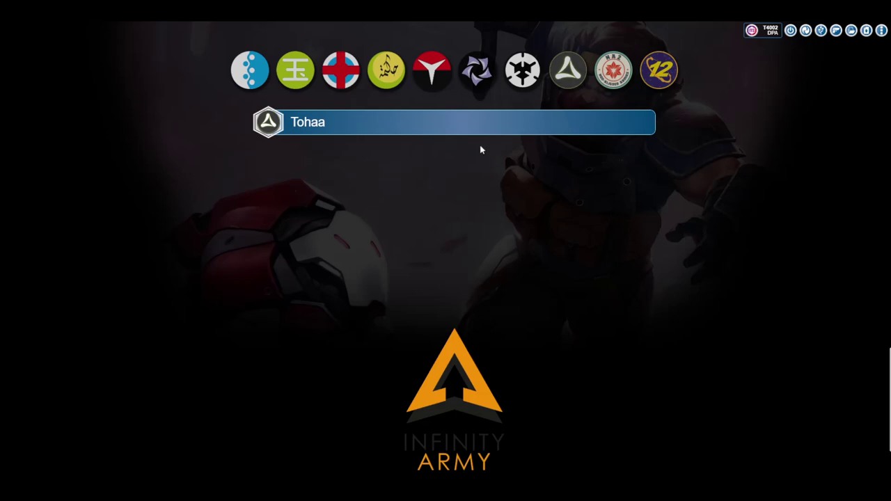
left_click(479, 121)
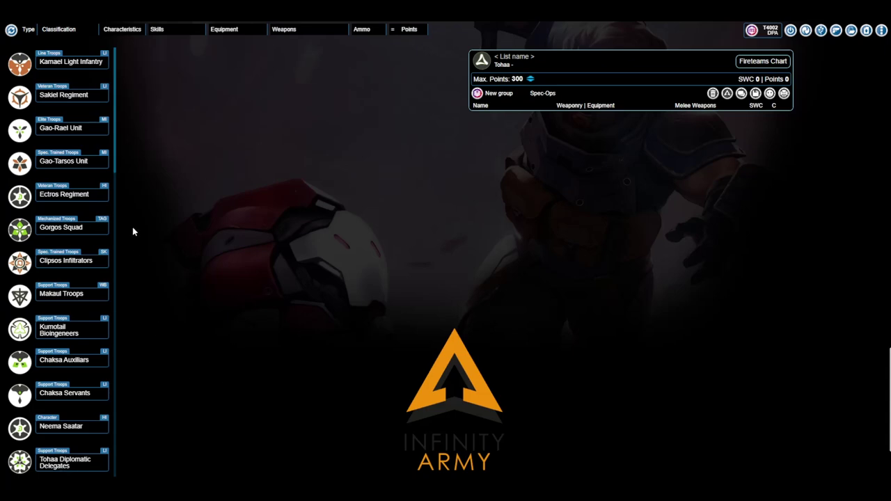
left_click(85, 141)
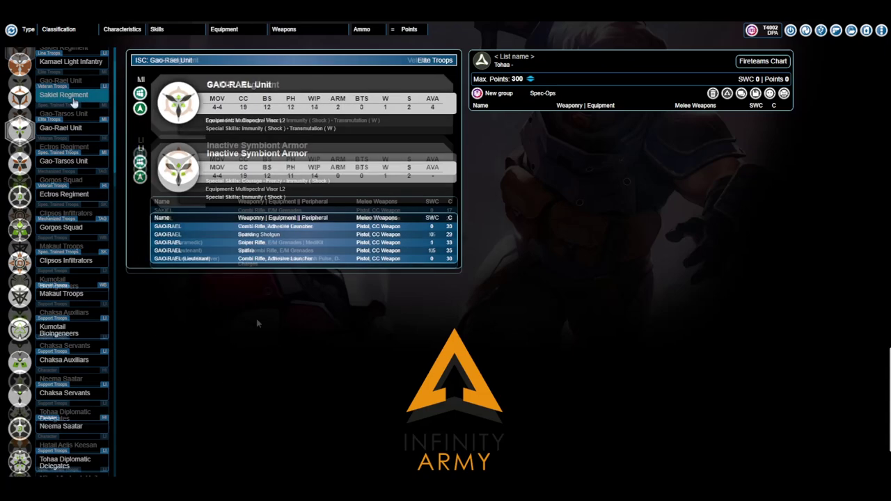
Examine the Sakiel Regiment profile and look through the available Tohaa units for the new list.
left_click(66, 95)
scroll(81, 271, "down", 10)
scroll(81, 272, "down", 6)
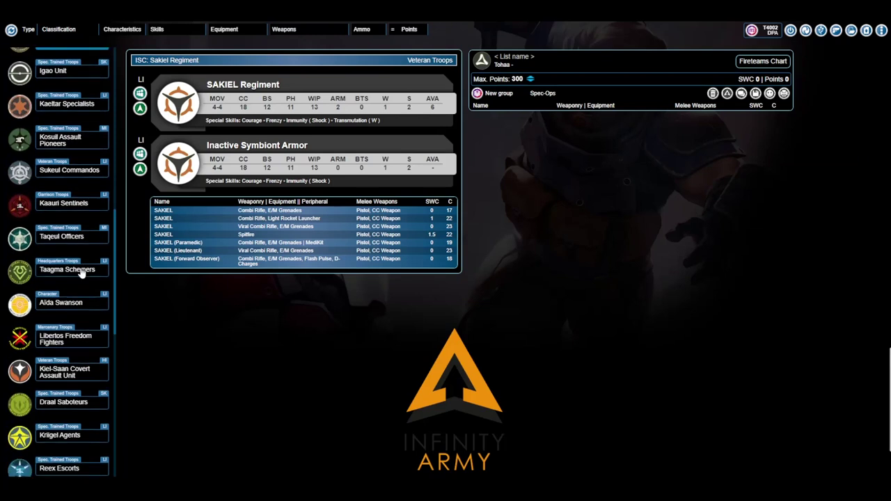
scroll(81, 272, "up", 1)
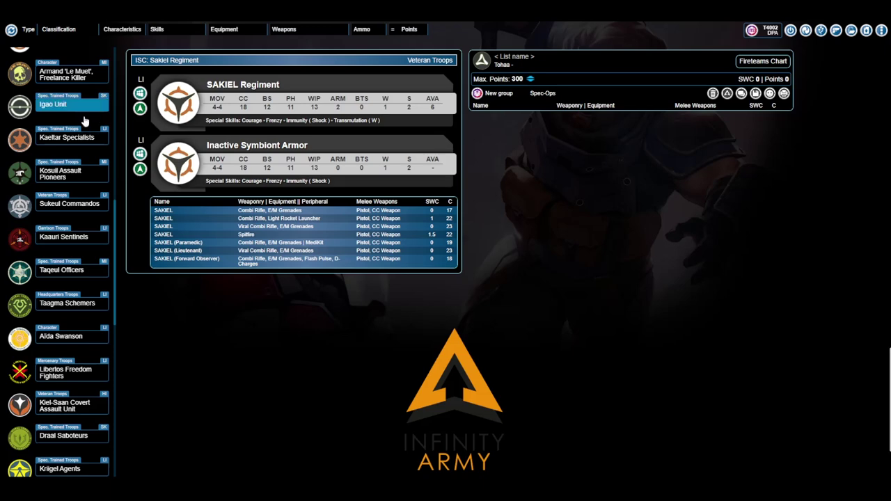
scroll(76, 139, "down", 14)
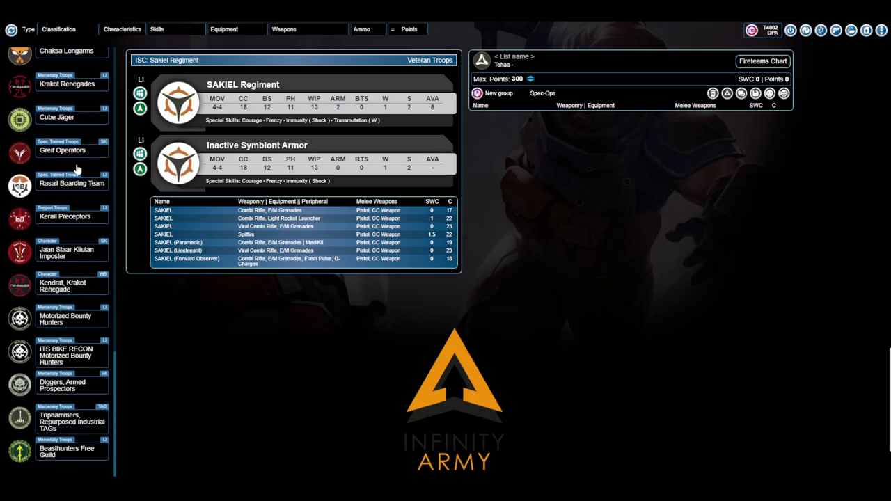
scroll(77, 169, "up", 10)
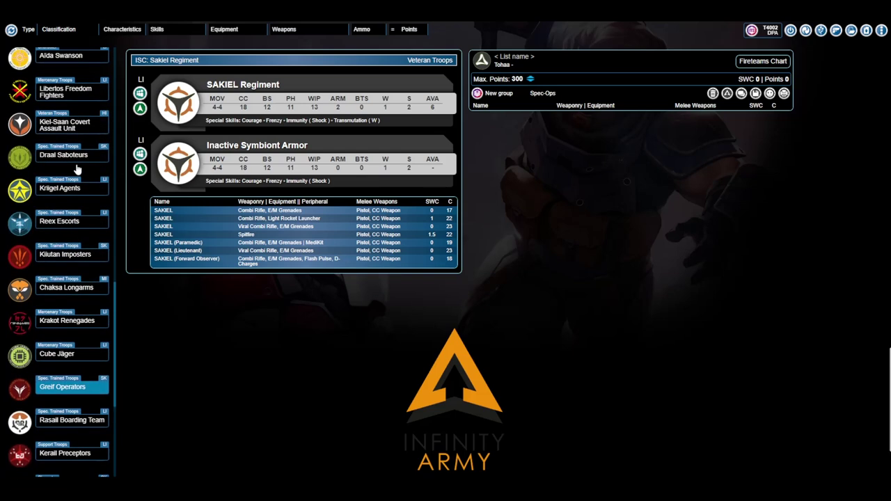
scroll(76, 169, "up", 8)
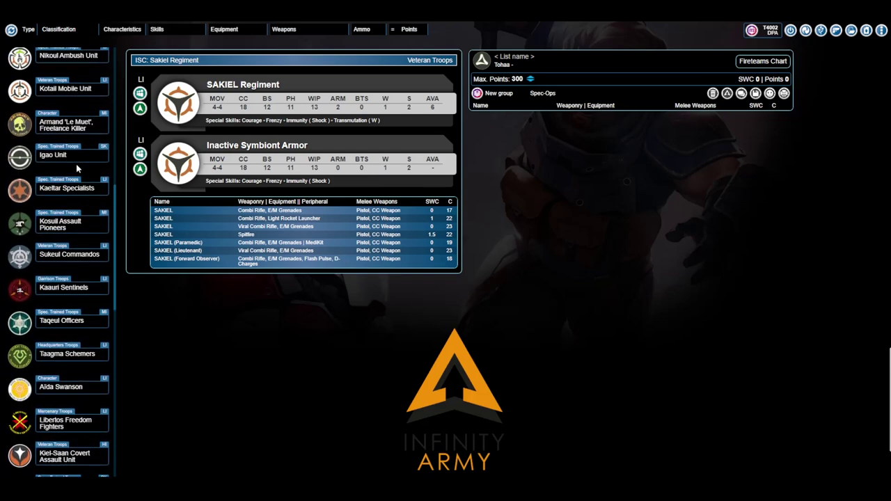
scroll(77, 169, "up", 6)
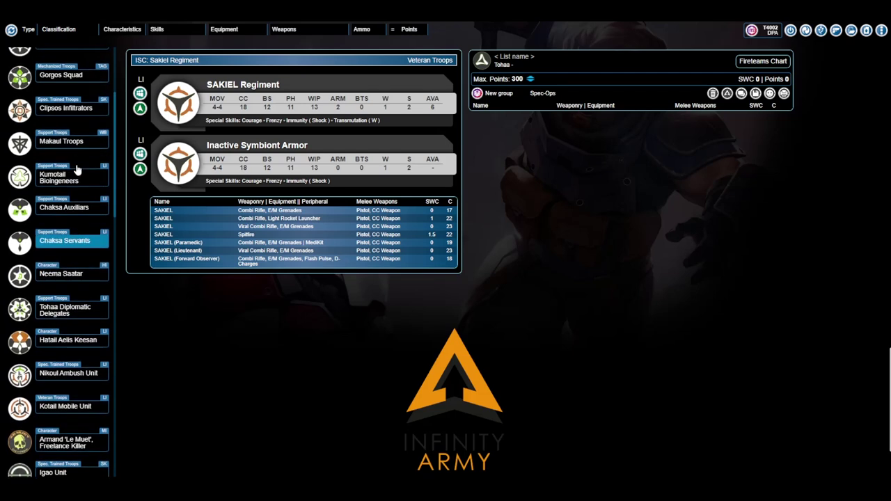
scroll(76, 169, "up", 2)
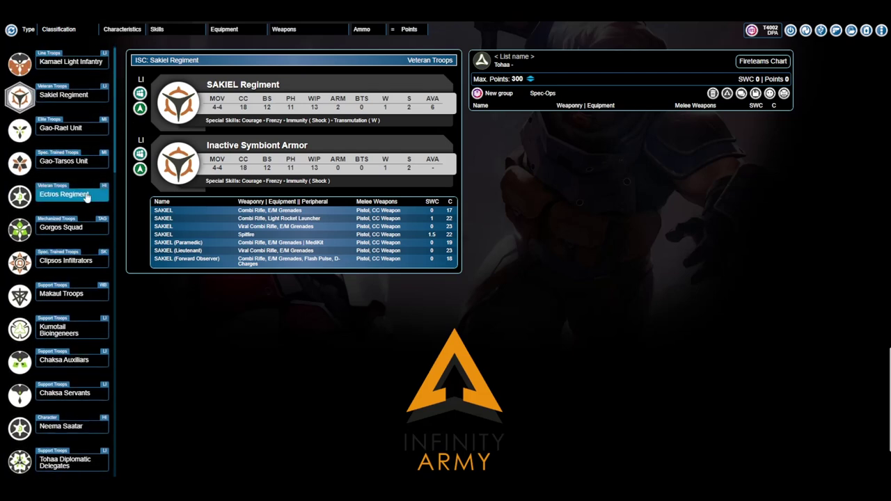
Add a Gorgos with AP Spitfire, Flammenspeer, Pulzar and Chaksa Peripheral A to Group 1.
left_click(77, 229)
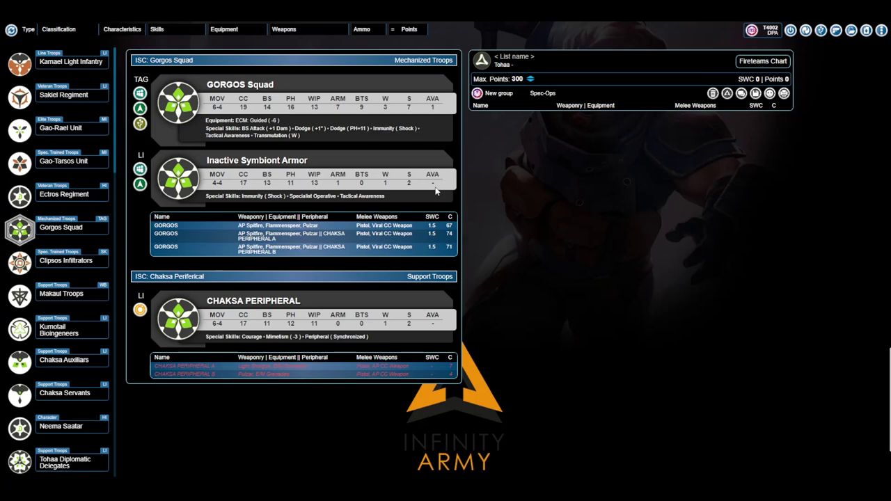
left_click(432, 235)
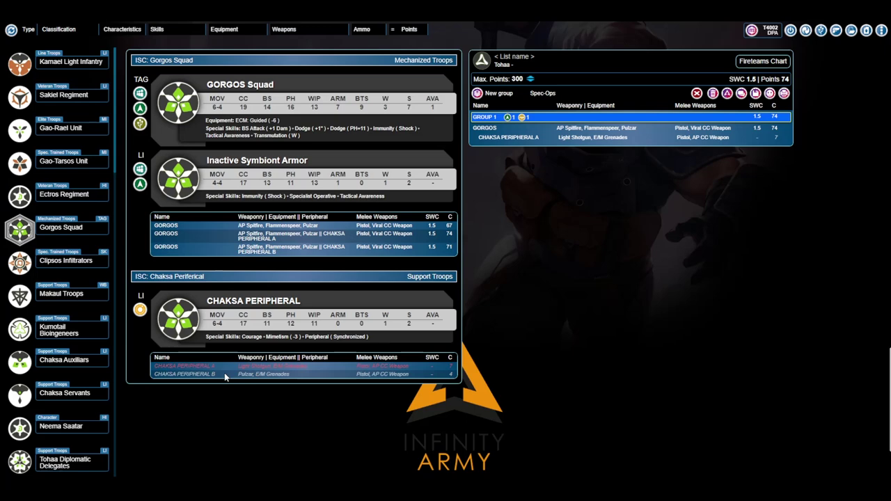
Examine the Rasail Boarding Team, Gorgos Squad and Kamael Light Infantry profiles.
scroll(78, 306, "down", 5)
scroll(78, 307, "down", 8)
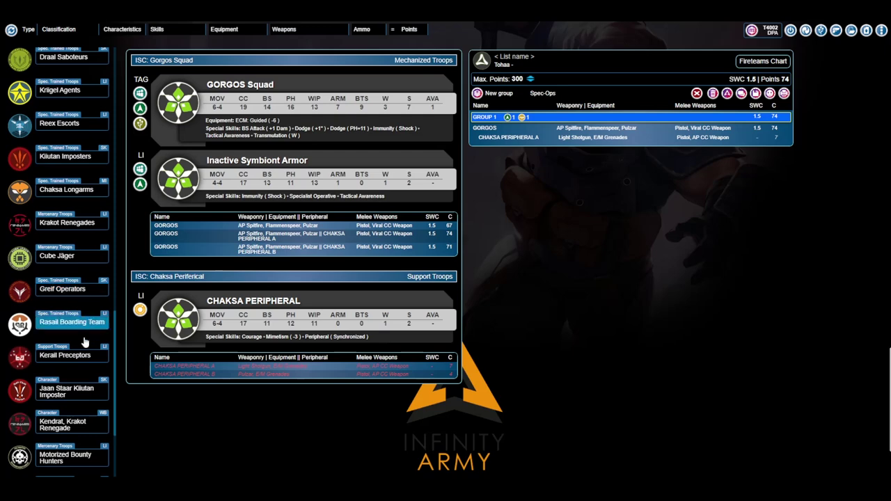
left_click(78, 325)
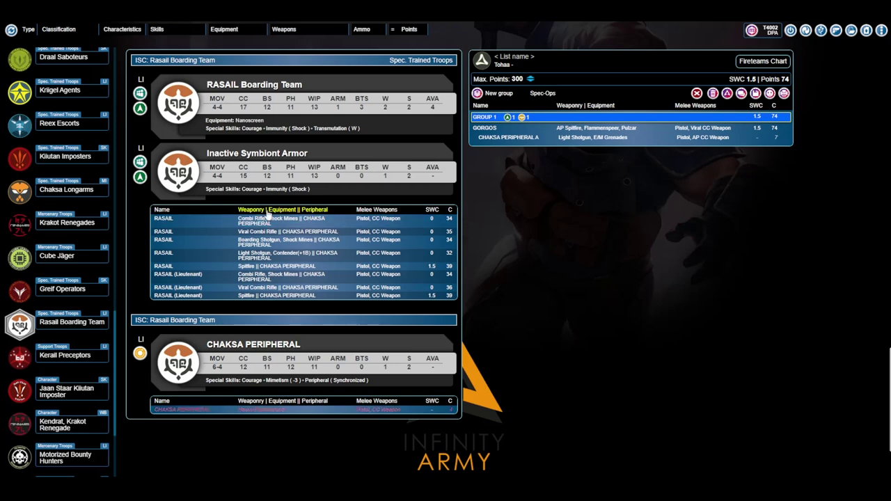
left_click(506, 133)
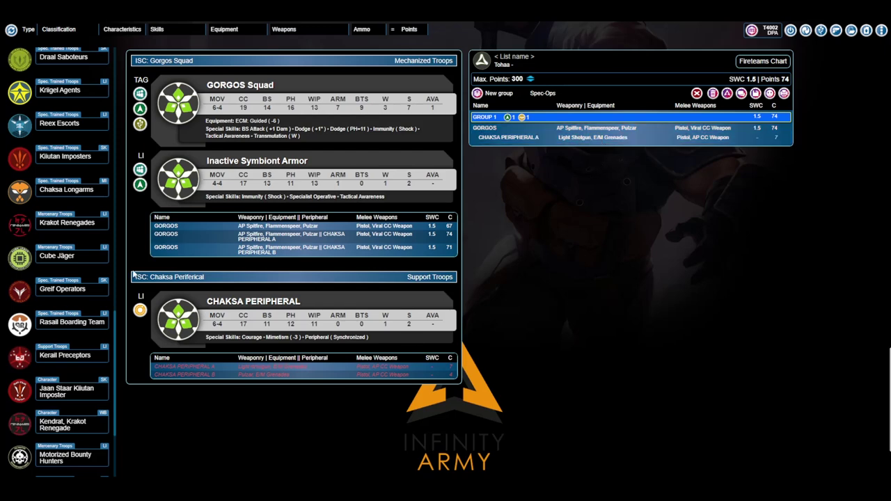
scroll(103, 238, "up", 10)
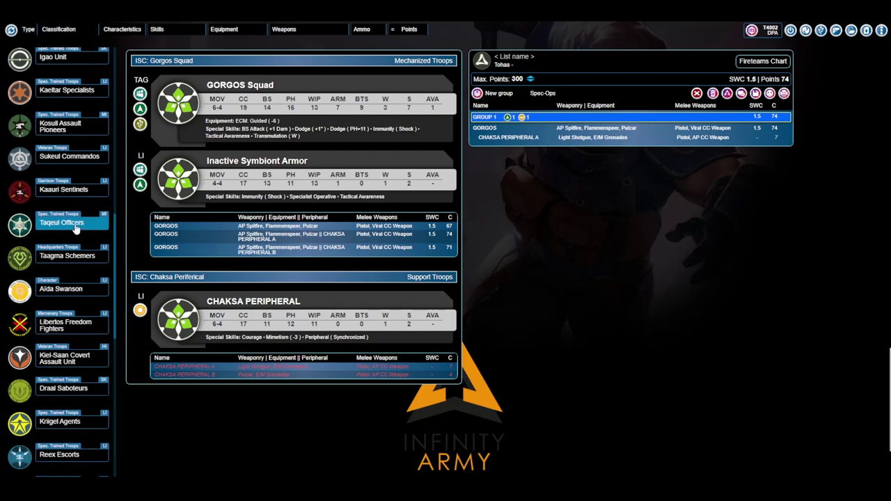
scroll(62, 230, "up", 10)
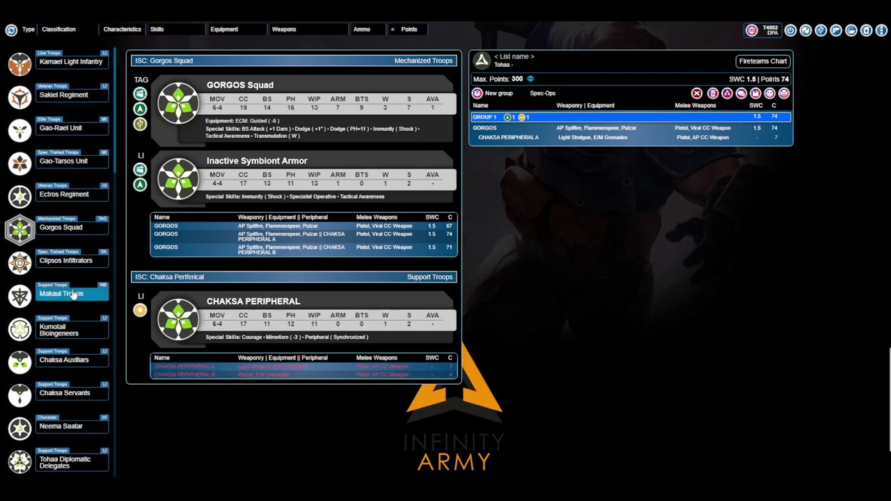
scroll(73, 294, "down", 10)
scroll(72, 295, "up", 10)
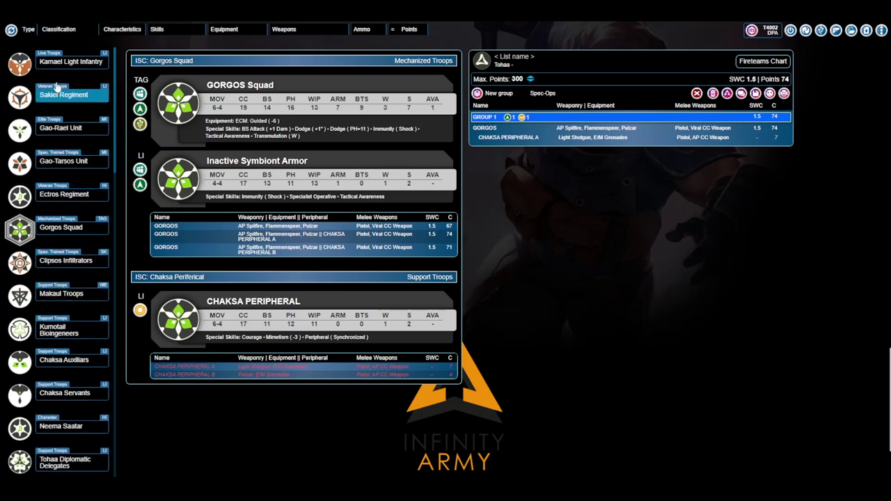
left_click(61, 72)
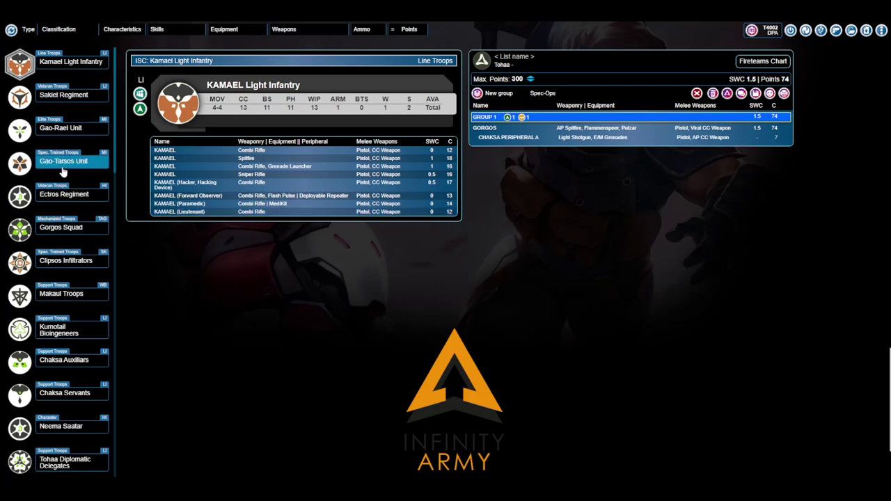
scroll(64, 170, "down", 5)
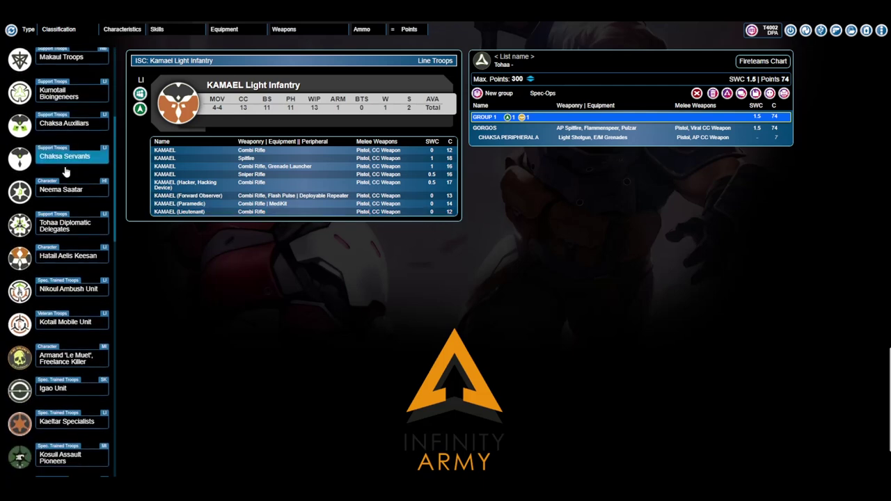
Add a Sakiel and a Sakiel Lieutenant, both with Viral Combi Rifle and E/M Grenades, to Group 1.
scroll(65, 171, "up", 3)
scroll(65, 171, "down", 8)
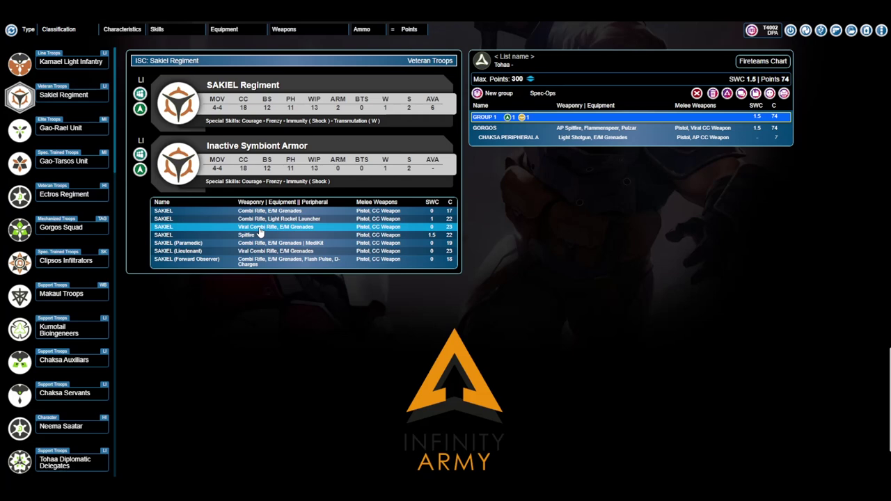
left_click(260, 229)
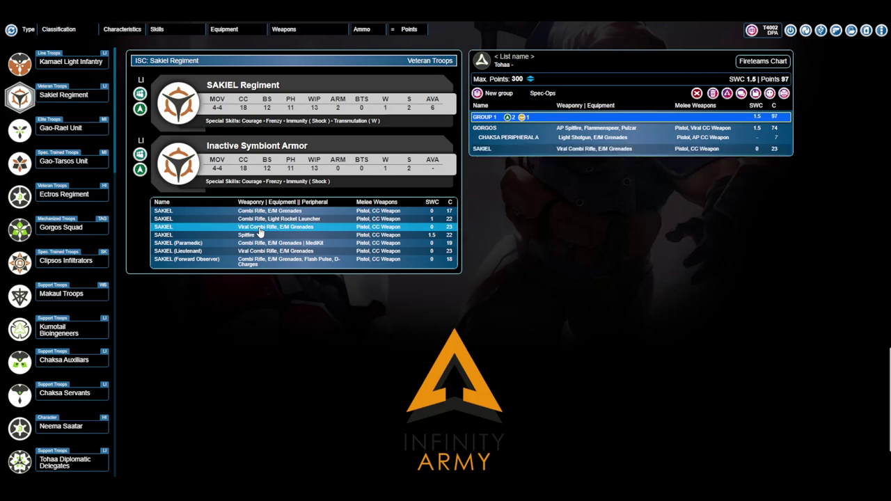
left_click(265, 250)
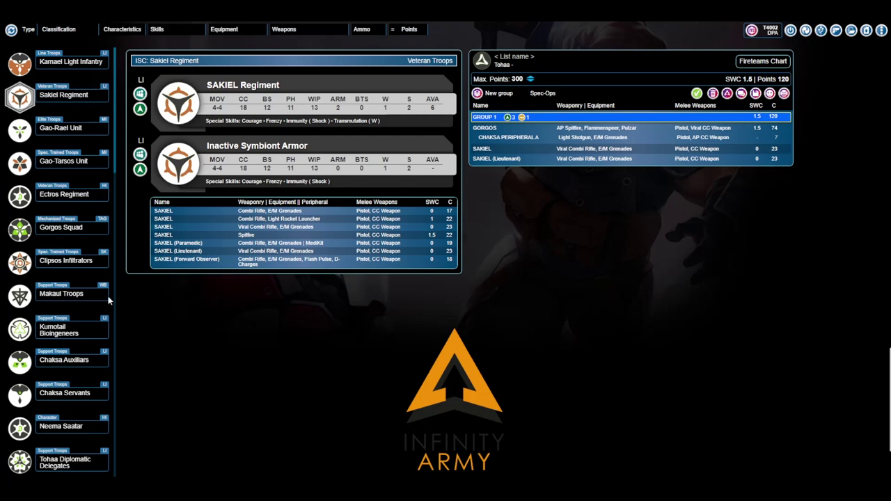
Add three Makauls with Heavy Flamethrower, Contender, Eclipse Grenades and Viral CC Weapon to Group 1.
left_click(80, 295)
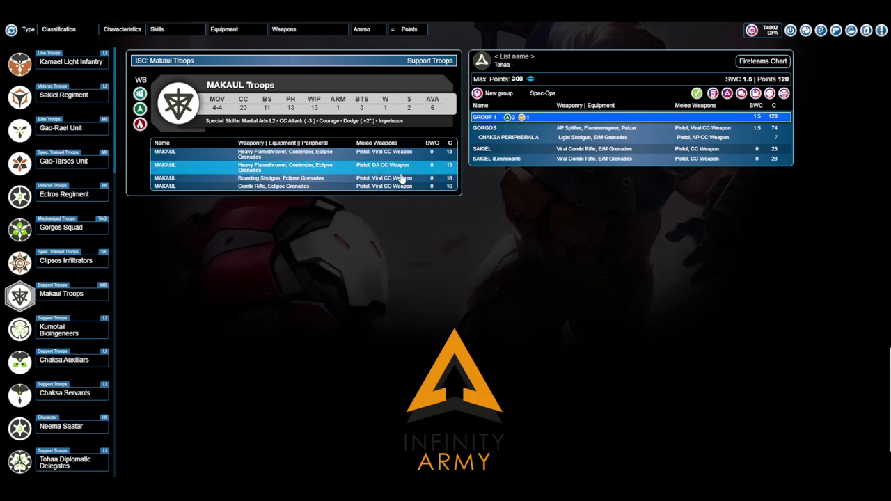
left_click(347, 159)
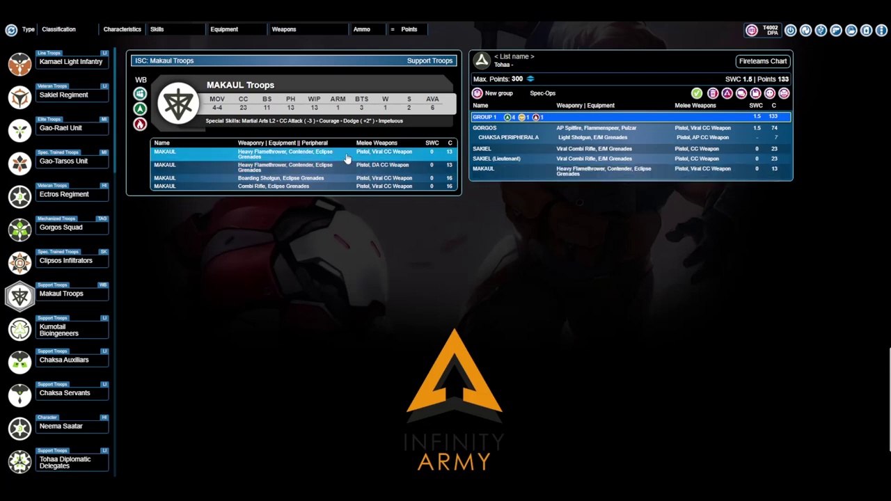
left_click(347, 159)
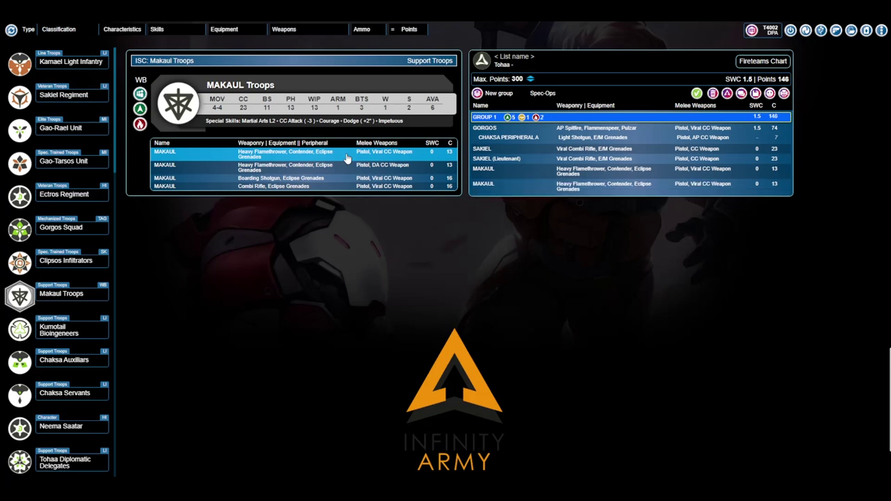
left_click(346, 159)
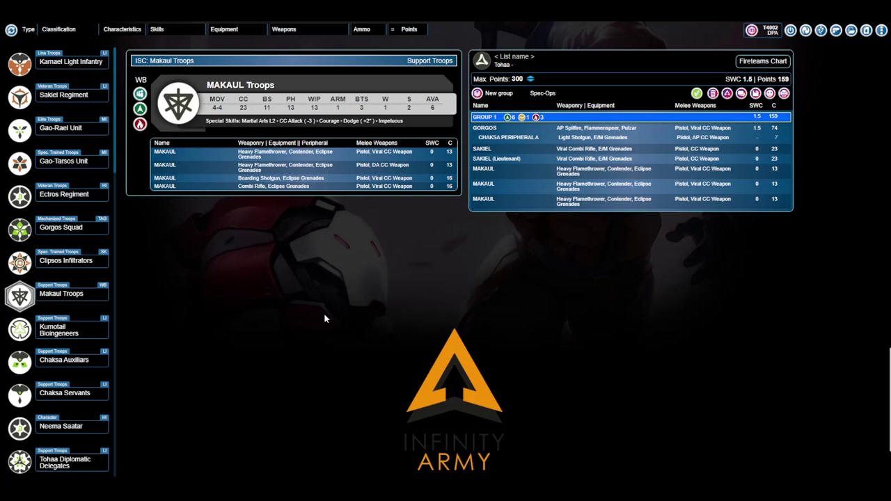
Look through the Tohaa units and examine the Hatail Aelis Keesan profile.
scroll(66, 277, "down", 10)
scroll(66, 277, "down", 3)
scroll(66, 276, "down", 6)
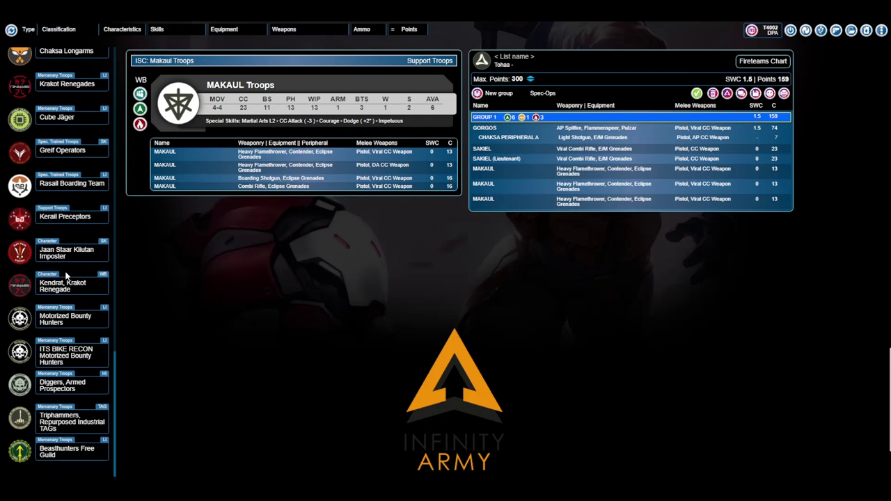
scroll(66, 276, "up", 6)
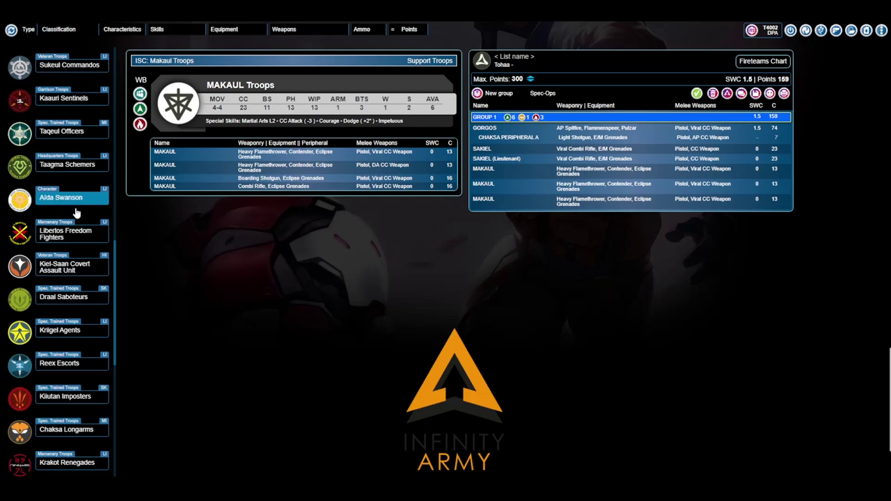
scroll(77, 213, "up", 1)
scroll(77, 212, "up", 5)
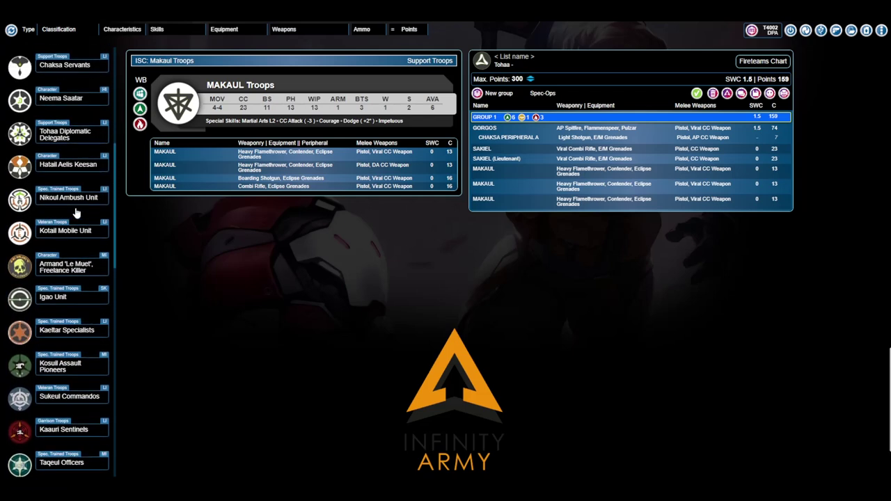
left_click(77, 212)
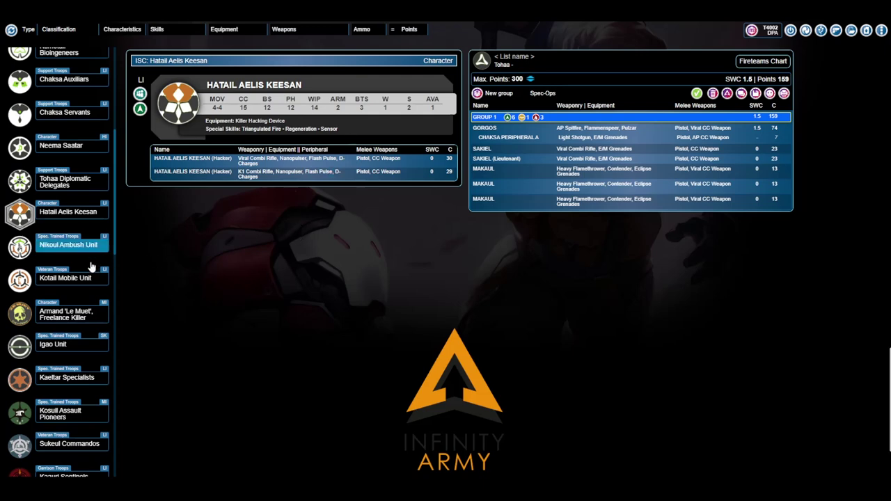
Compare the profiles of the Kiiutan Imposters, Jaan Staar Kiiutan Imposter and Greif Operators.
scroll(90, 266, "down", 15)
scroll(84, 268, "up", 5)
scroll(84, 267, "up", 8)
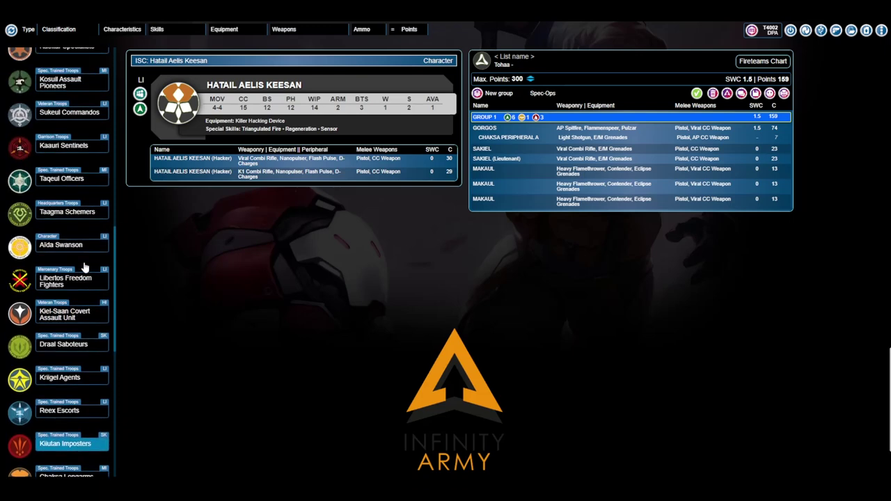
scroll(84, 267, "down", 13)
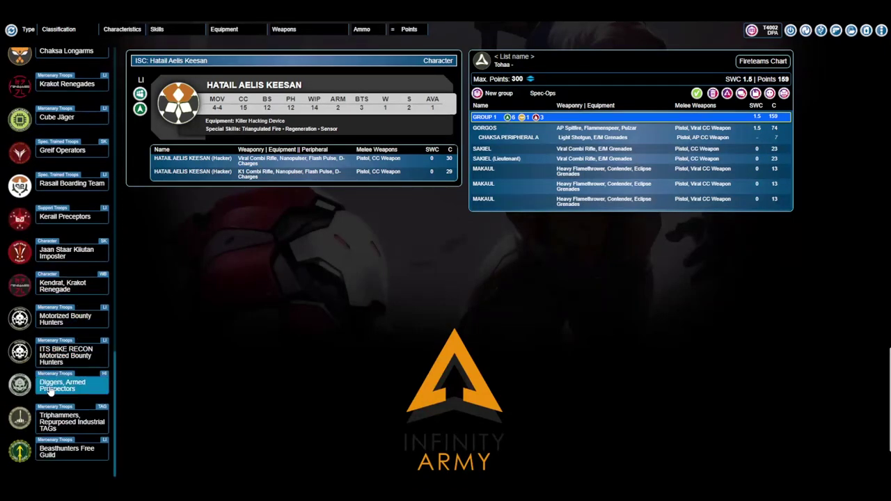
scroll(78, 180, "up", 3)
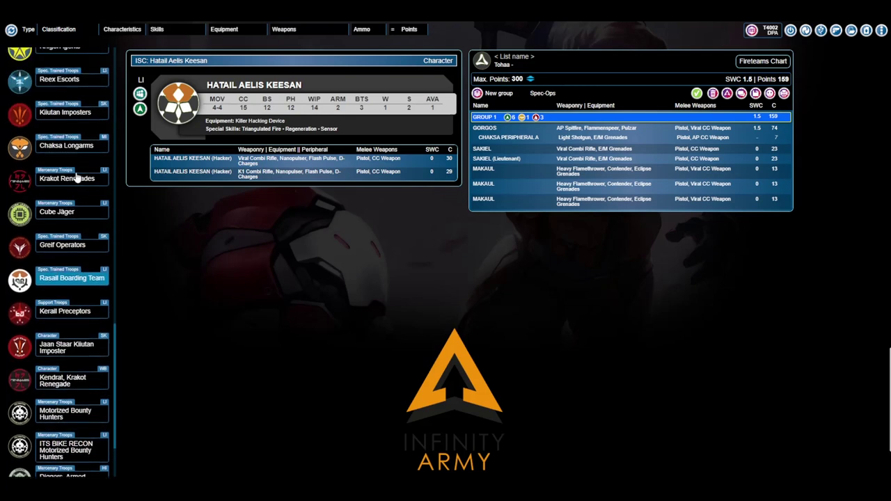
left_click(78, 114)
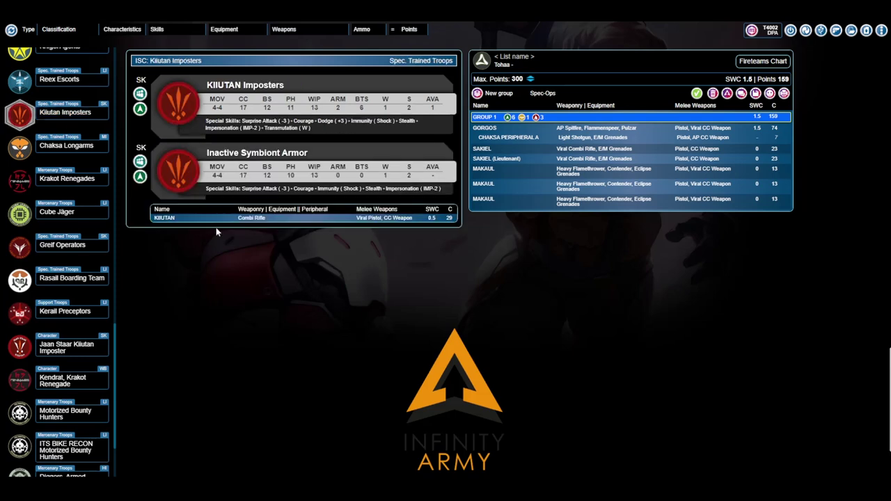
left_click(90, 356)
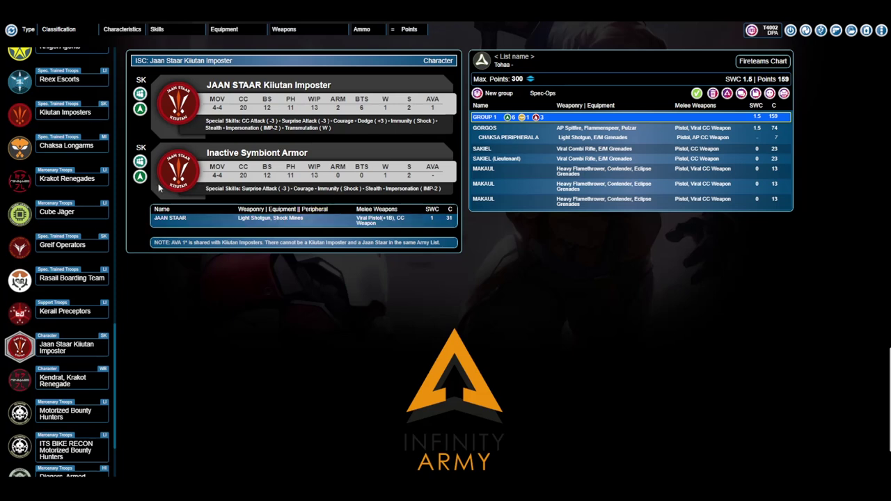
left_click(65, 113)
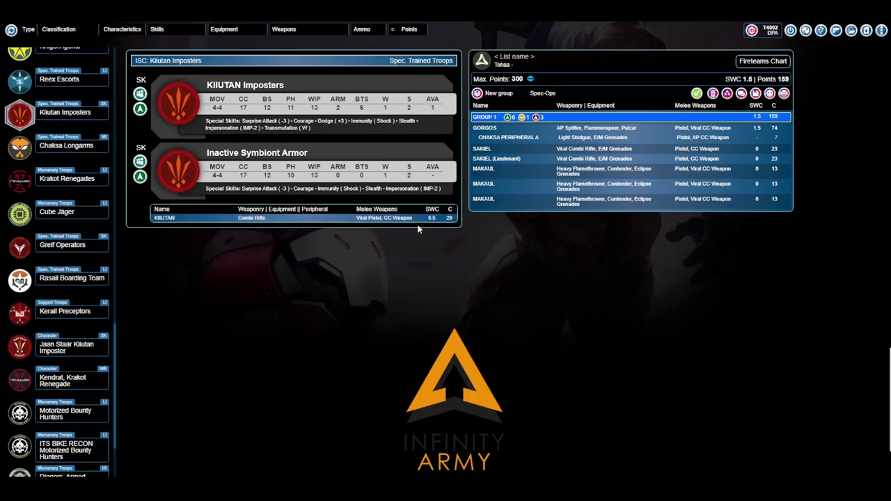
left_click(83, 247)
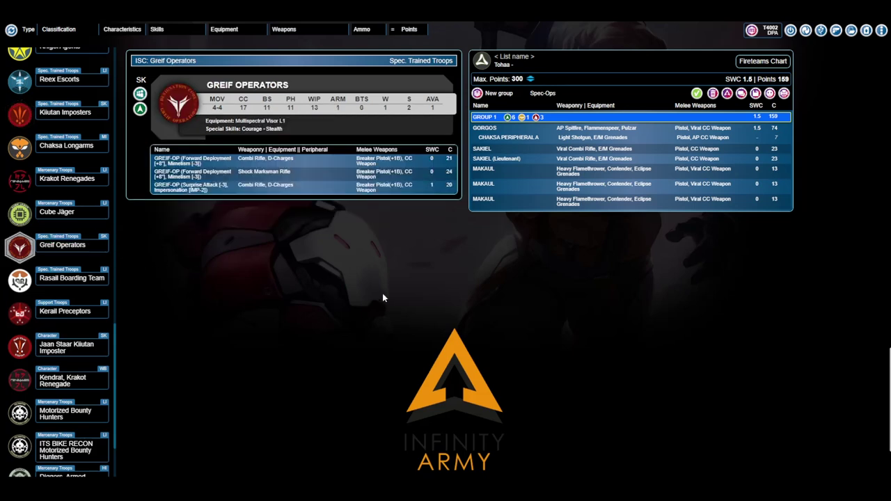
Add a Greif Operator with Surprise Attack and Impersonation, and a Taagma Schemer with Breaker Combi Rifle and Nanopulser, to Group 1.
left_click(334, 188)
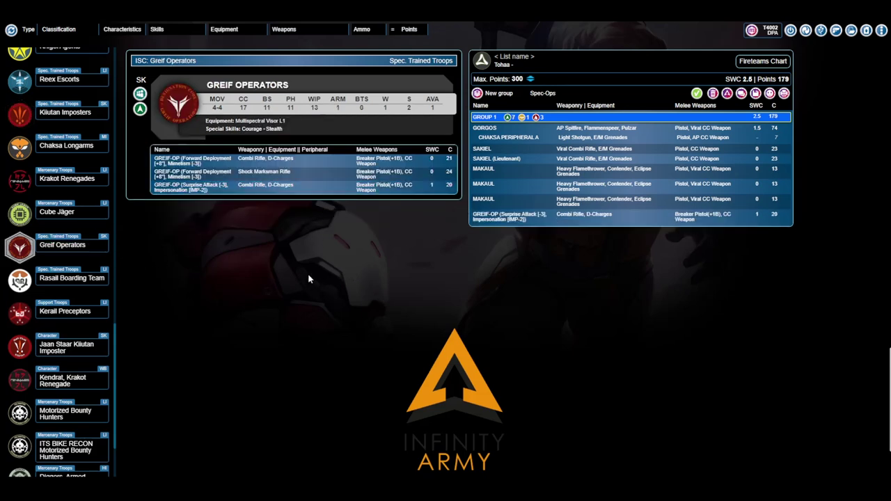
left_click(52, 115)
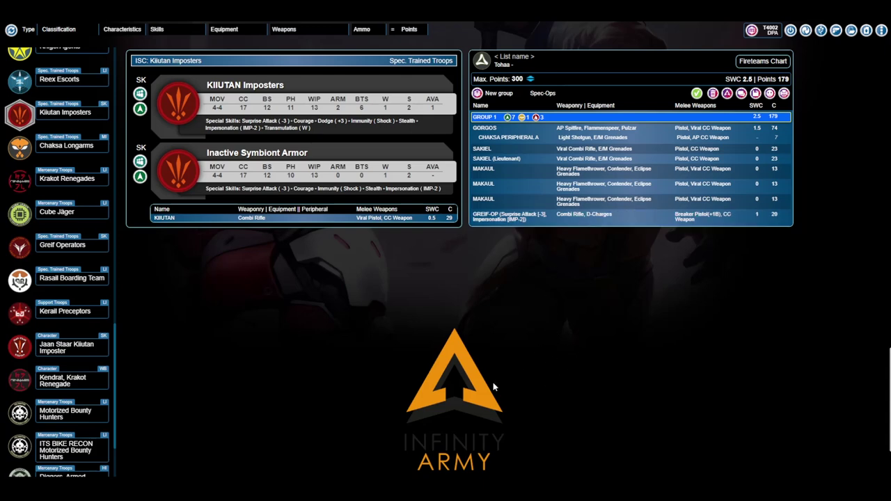
scroll(88, 274, "up", 6)
scroll(89, 274, "down", 2)
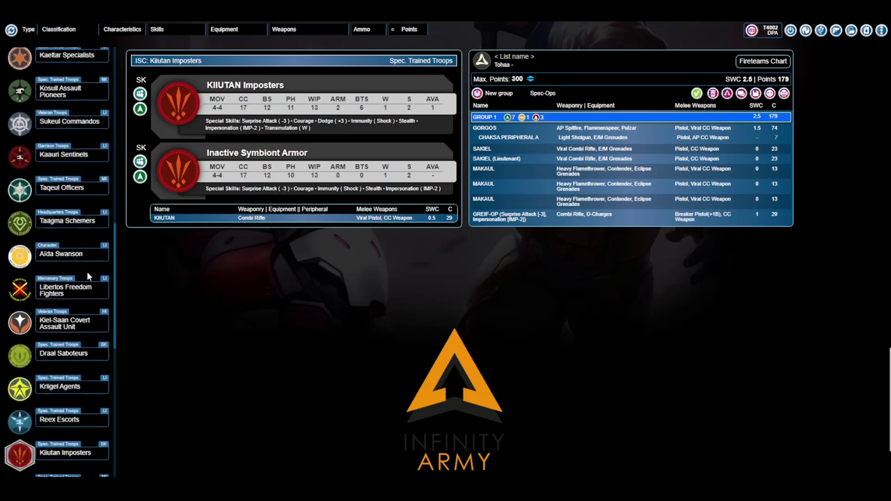
left_click(66, 212)
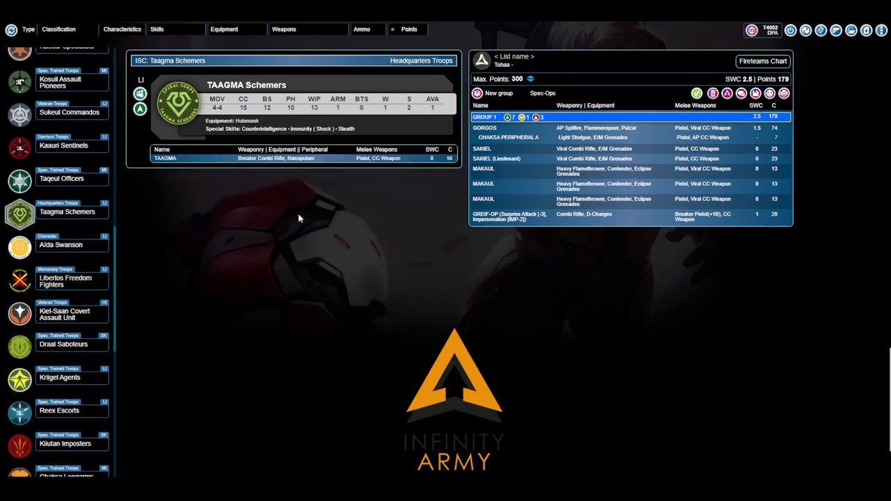
left_click(323, 160)
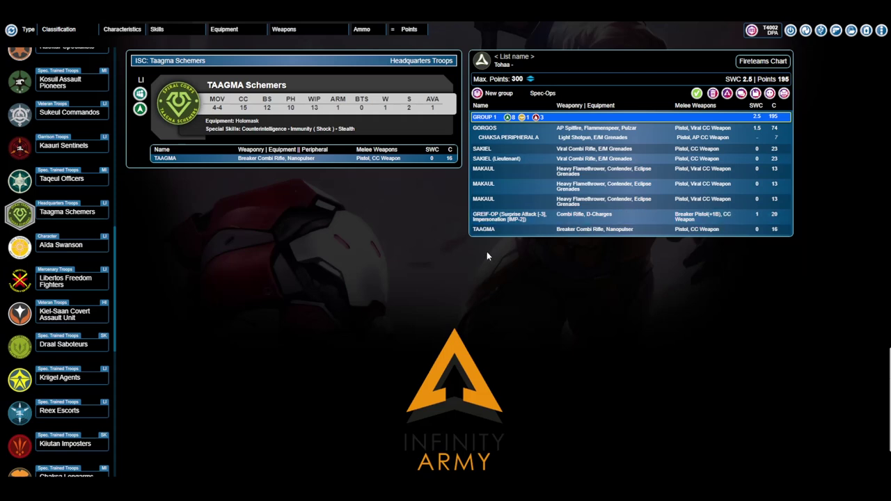
Add a Kaeltar and a Chain of Command Kaeltar, both with Light Shotgun, Flash Pulse, SymbioBomb and SymbioMate, to Group 1.
scroll(76, 237, "up", 5)
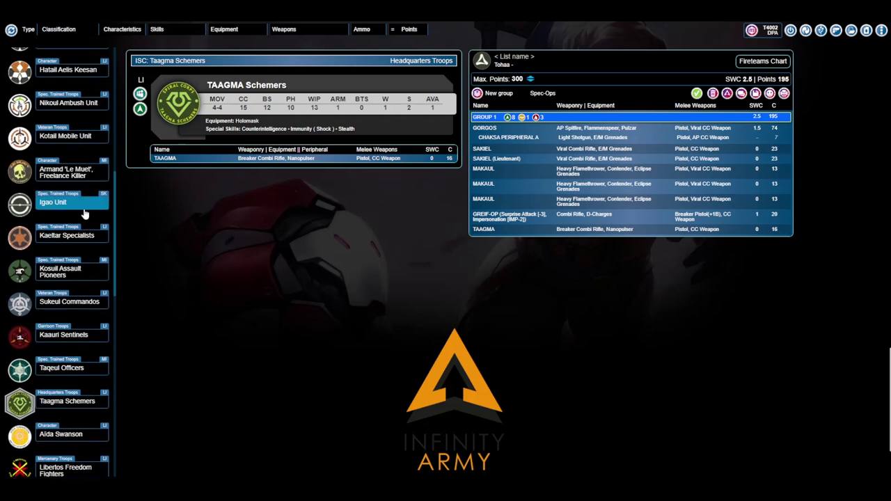
left_click(85, 243)
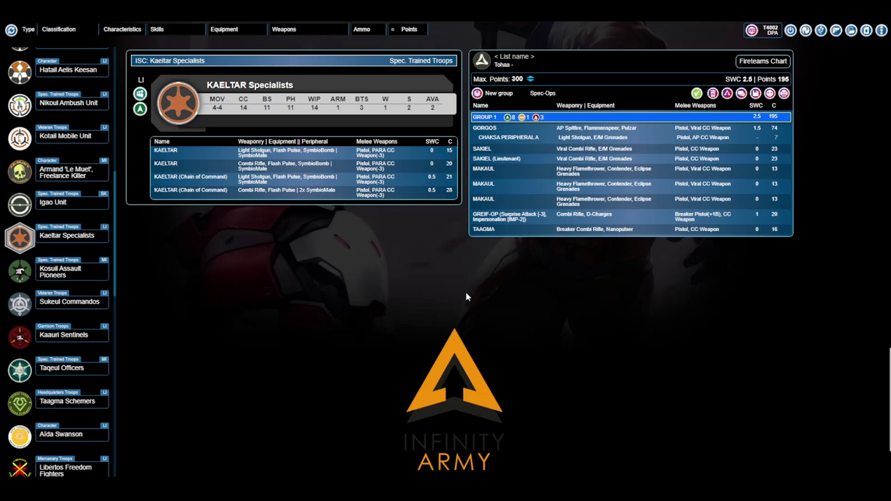
left_click(340, 155)
left_click(340, 179)
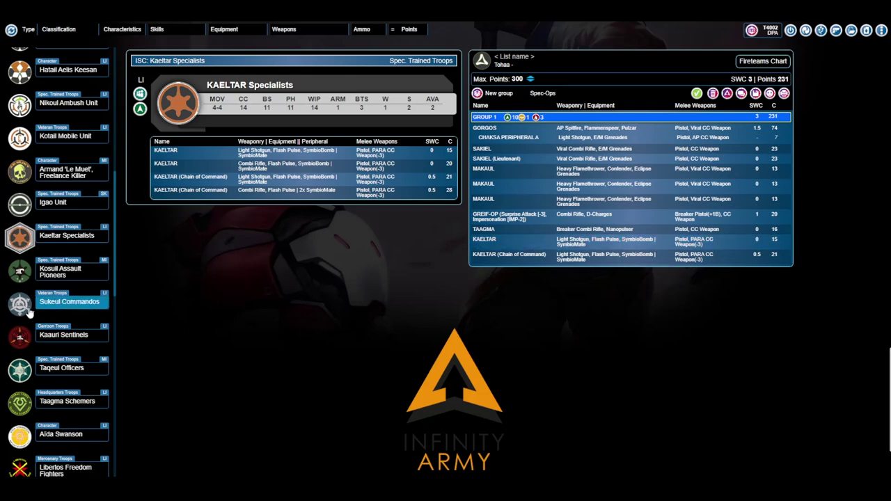
Look through the Tohaa units and examine the Aïda Swanson and Beasthunters Free Guild profiles.
scroll(69, 289, "down", 10)
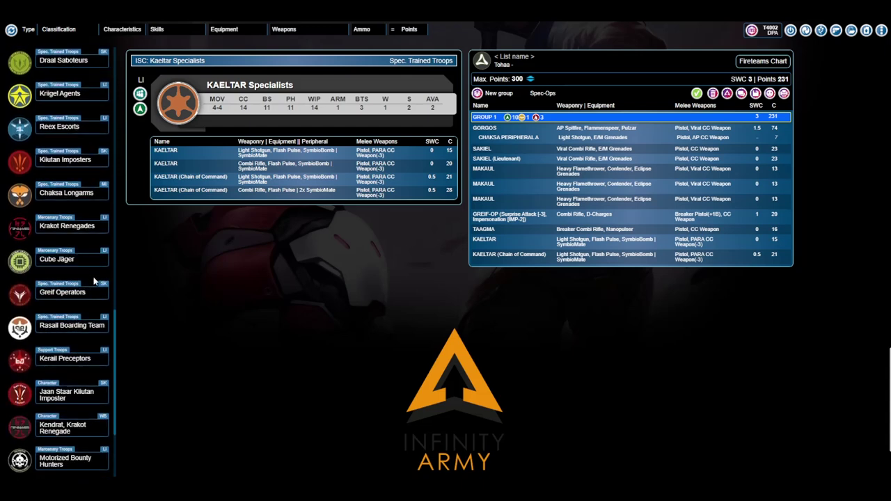
scroll(94, 281, "up", 10)
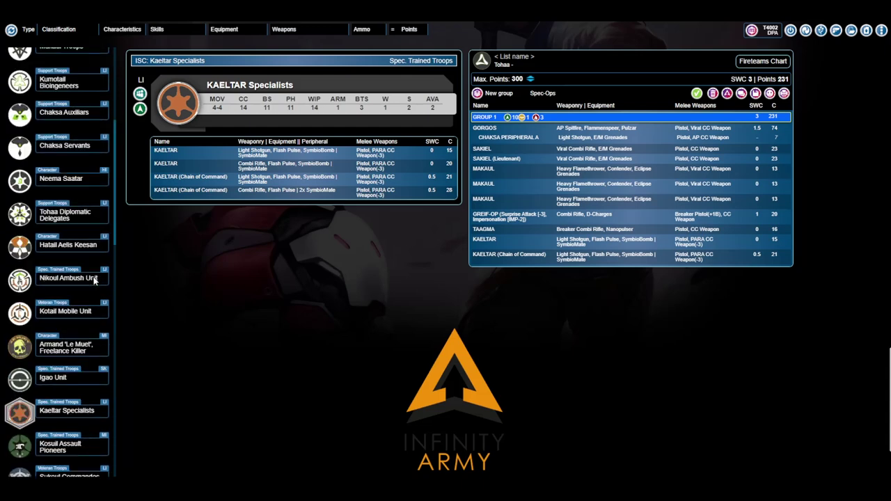
scroll(92, 282, "down", 5)
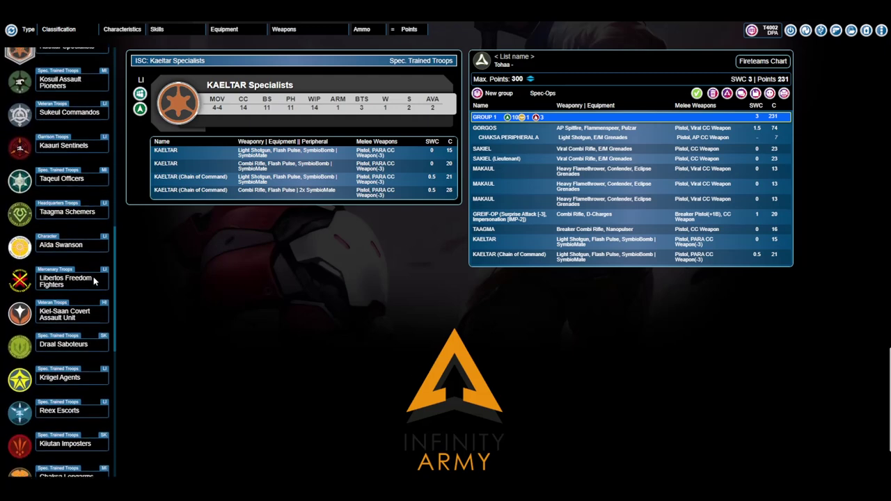
left_click(81, 247)
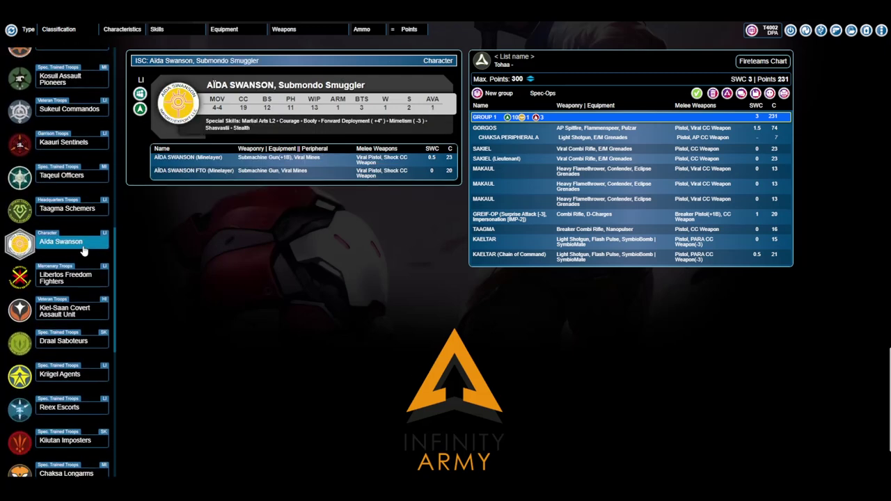
scroll(83, 250, "down", 5)
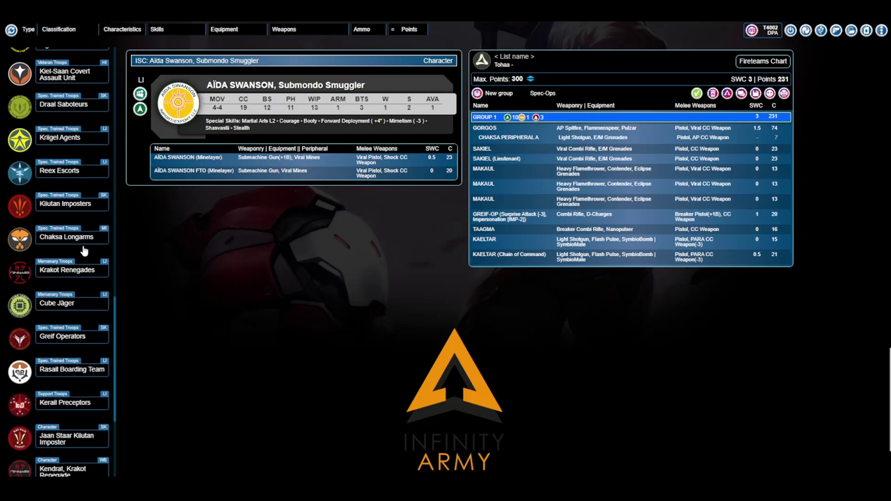
scroll(83, 250, "down", 4)
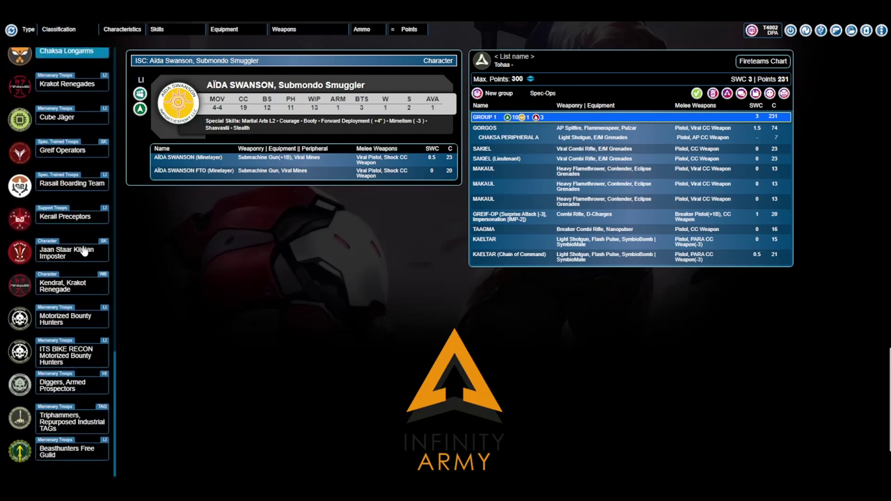
left_click(70, 451)
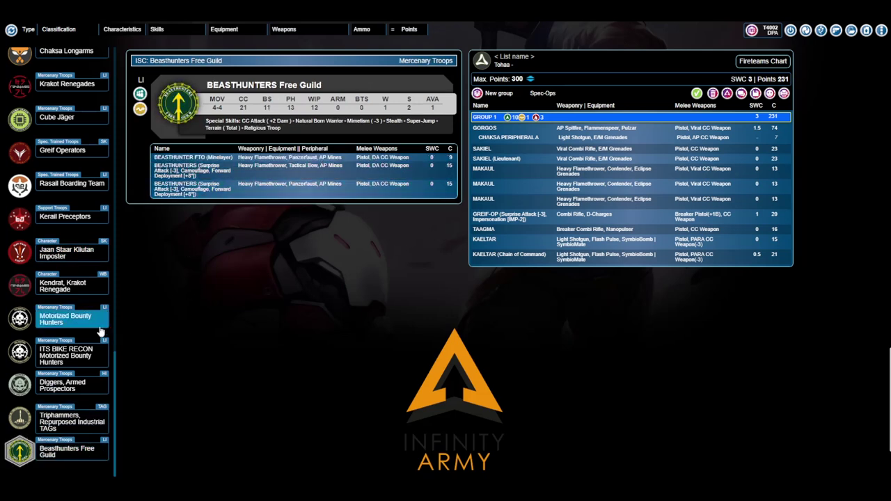
Add a Liberto Minelayer with Light Shotgun and Shock Mines to the list as the first troop of Group 2.
scroll(73, 271, "up", 4)
scroll(73, 291, "up", 4)
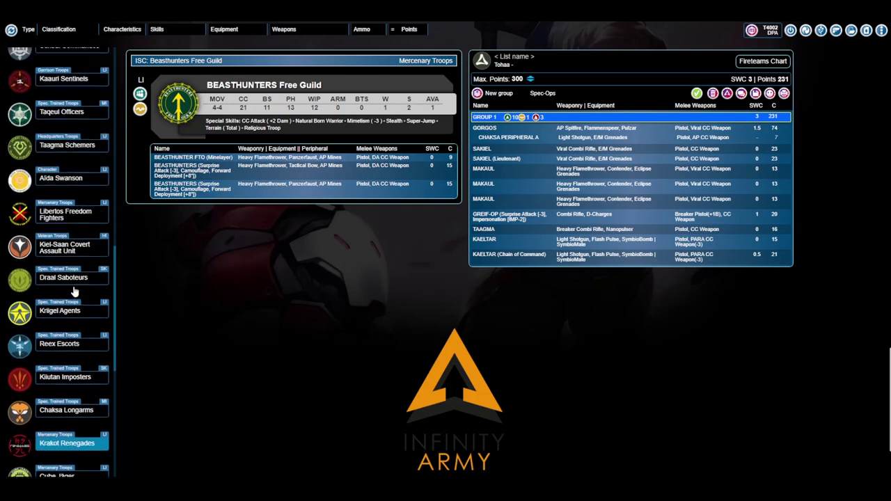
scroll(73, 309, "up", 8)
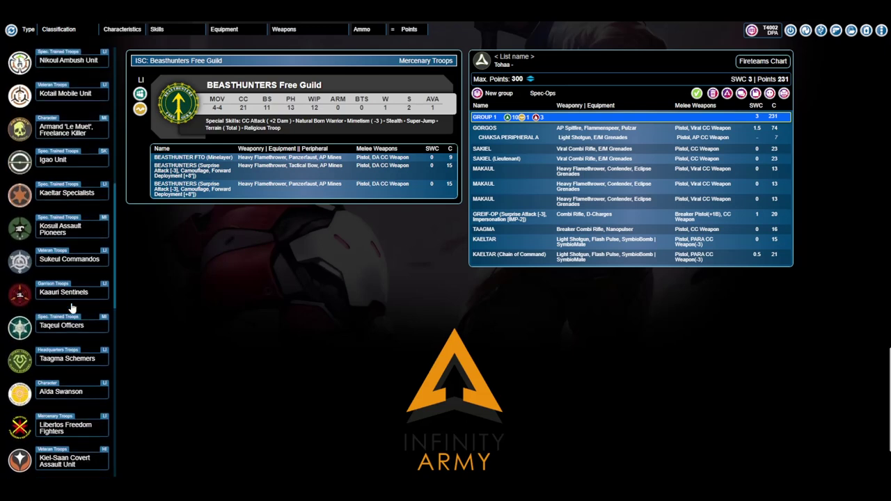
scroll(72, 308, "down", 10)
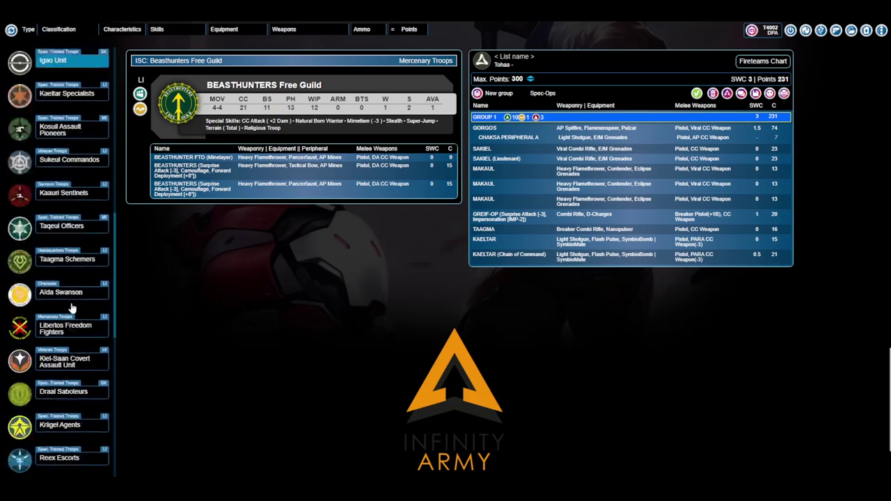
scroll(71, 251, "up", 2)
left_click(70, 197)
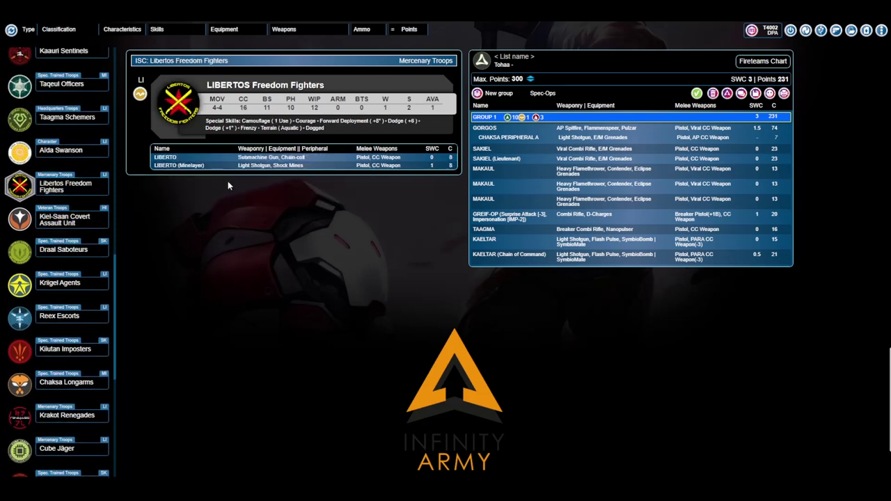
left_click(284, 166)
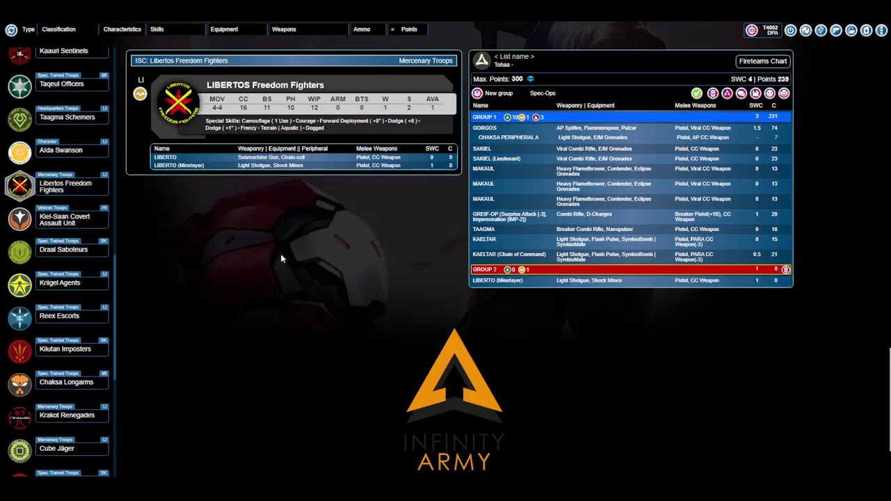
Add a Tohaa Diplomatic Delegate with the Specialist Operative skill to Group 2.
scroll(63, 223, "up", 5)
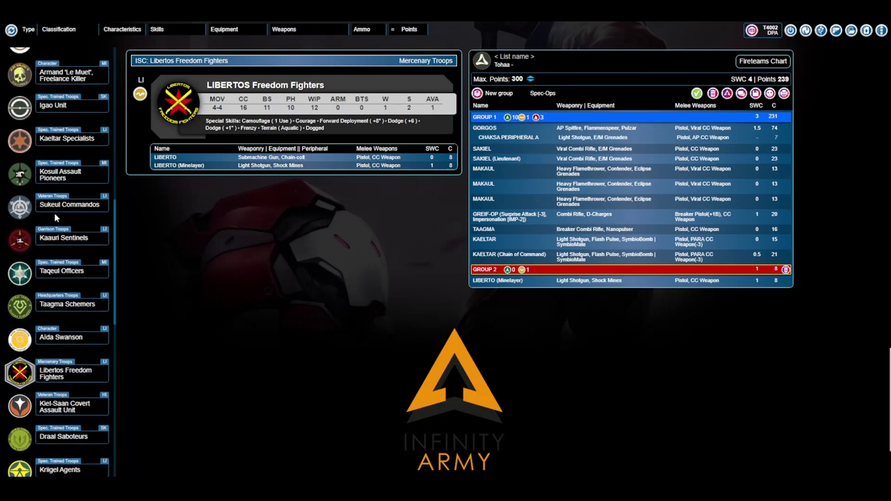
scroll(66, 220, "up", 4)
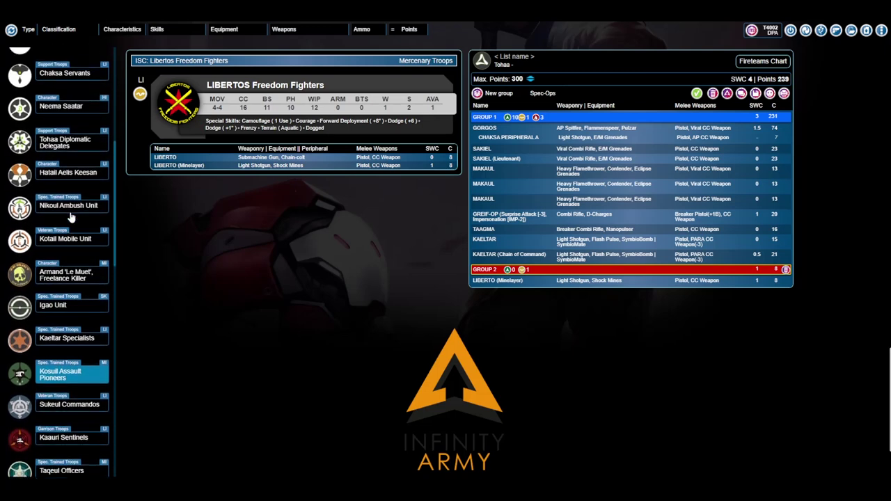
scroll(69, 216, "up", 1)
left_click(71, 221)
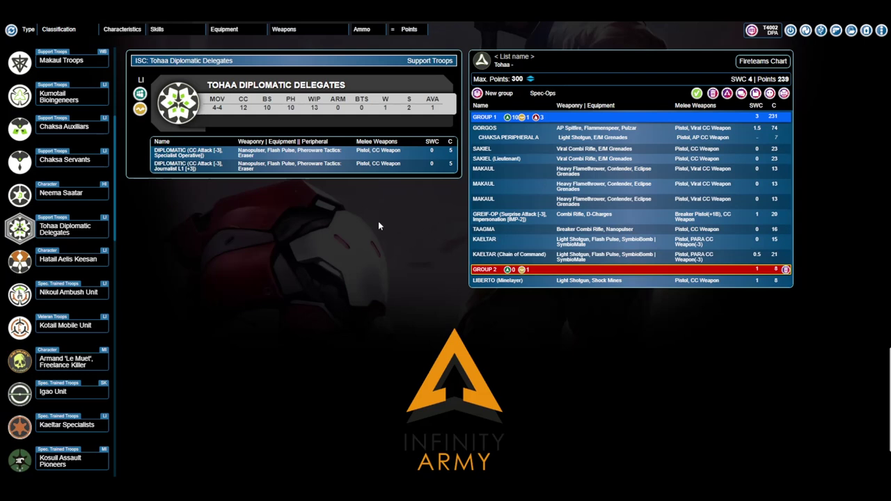
left_click(413, 154)
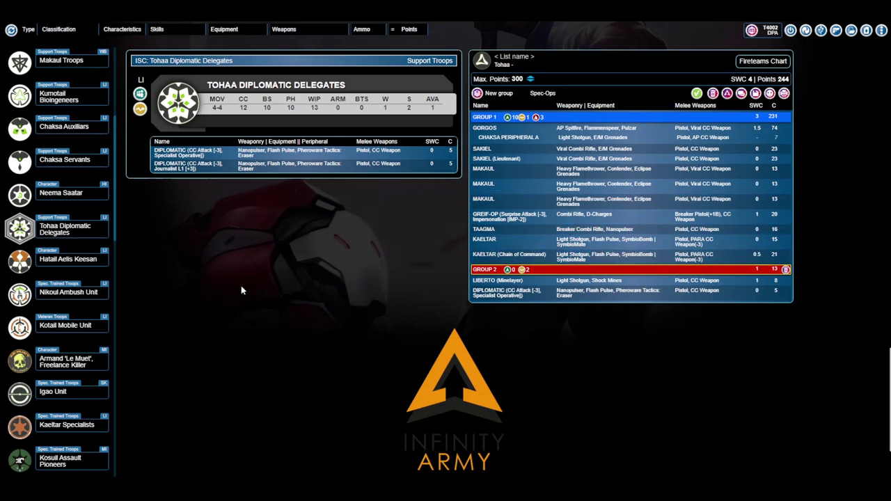
Add a Gao-Tarsos with Boarding Shotgun and D-Charges to Group 2.
scroll(81, 240, "up", 7)
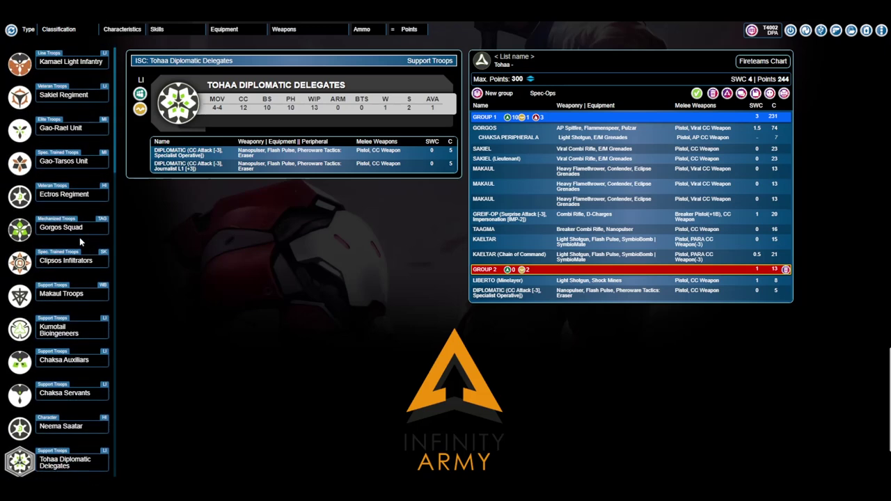
left_click(70, 164)
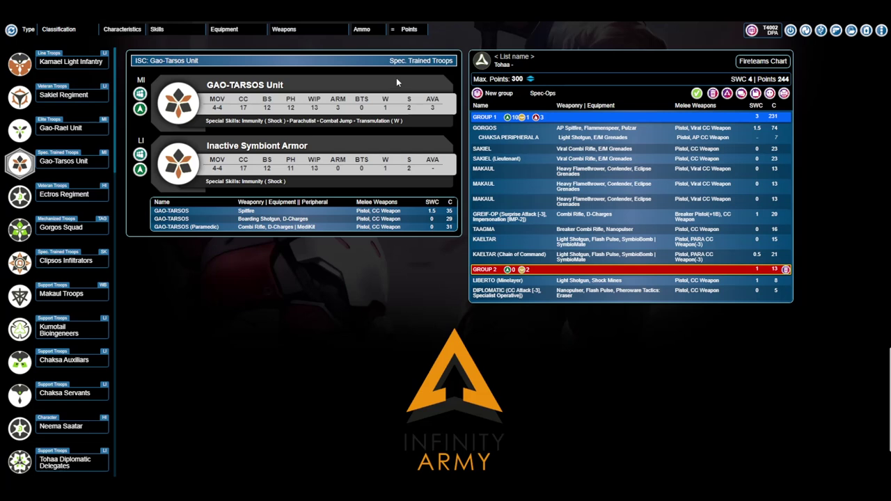
left_click(326, 219)
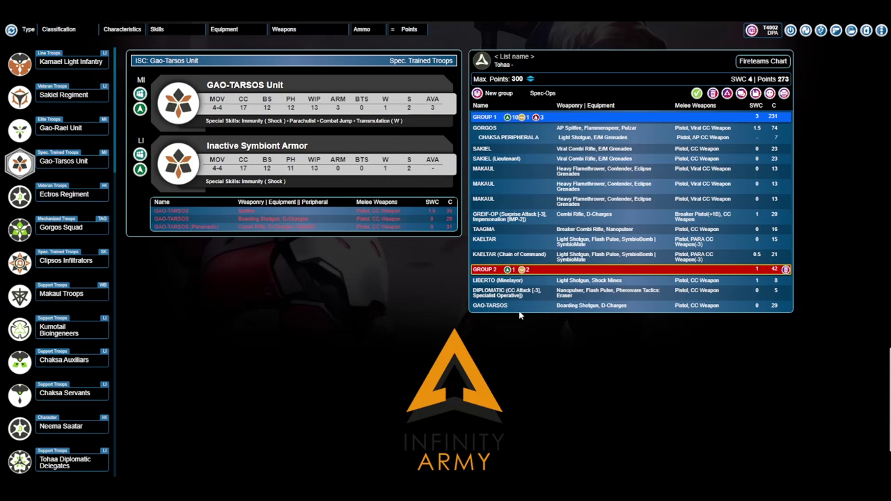
mouse_move(526, 312)
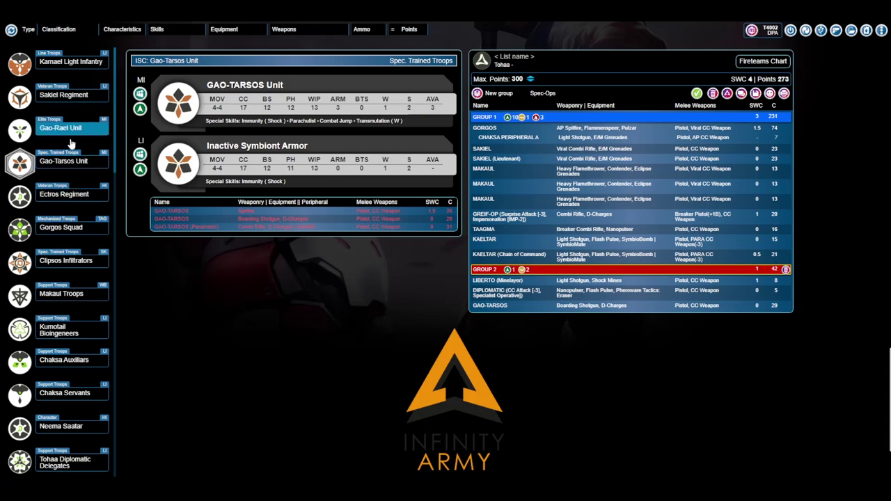
Add a Chaksa Auxiliar FTO with Heavy Flamethrower and a Kamael Hacker with Combi Rifle to Group 2.
scroll(70, 164, "down", 5)
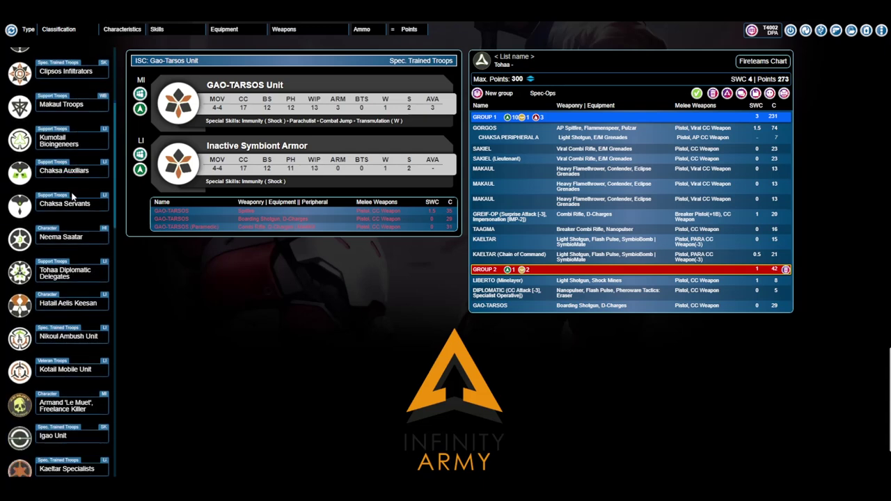
left_click(75, 178)
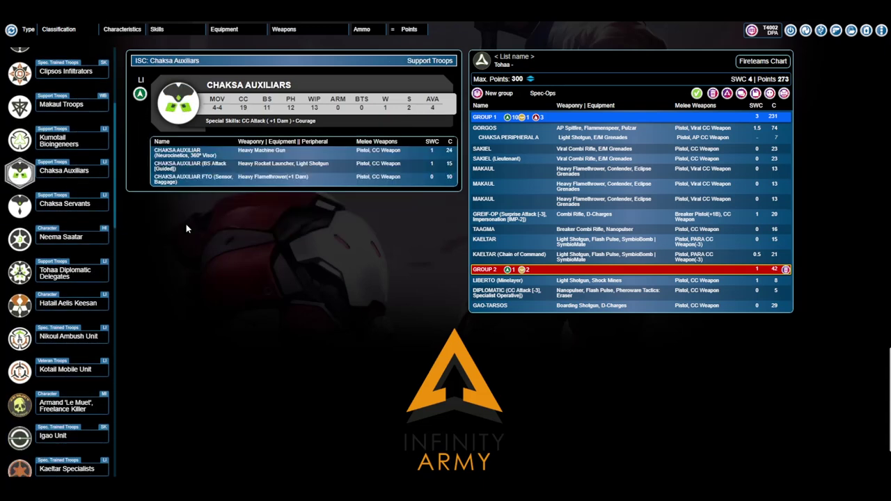
left_click(216, 179)
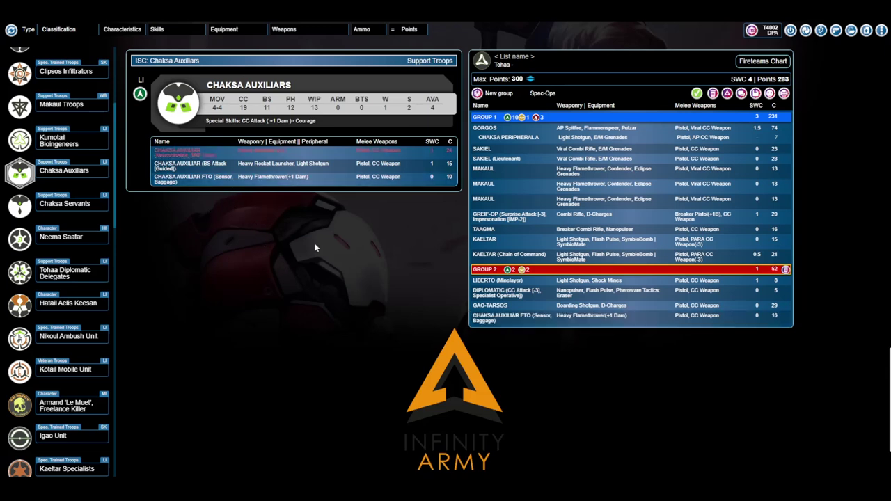
scroll(77, 209, "up", 5)
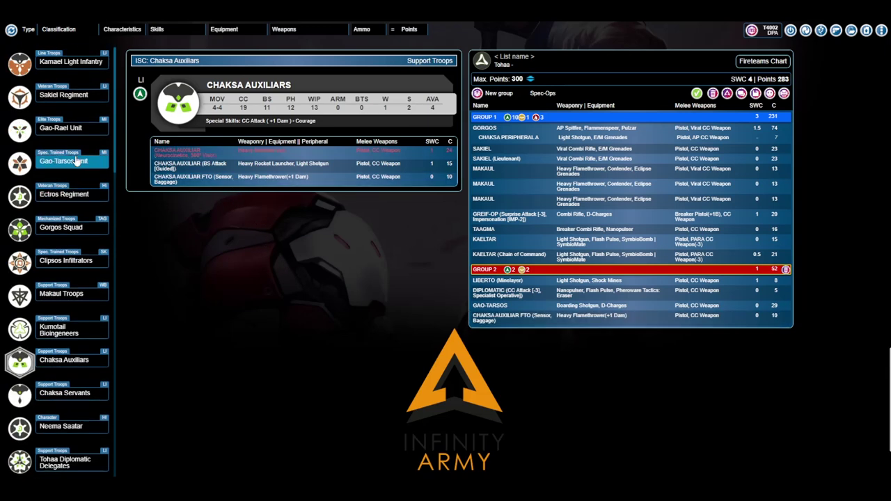
left_click(72, 64)
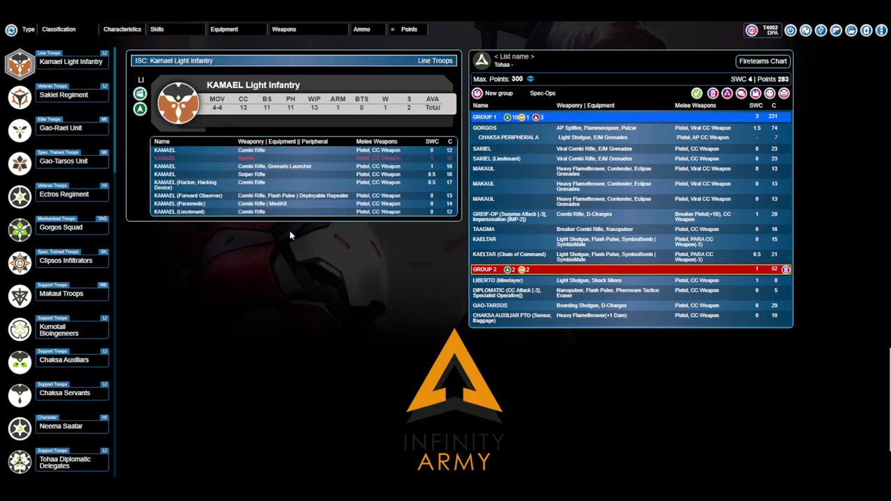
left_click(327, 186)
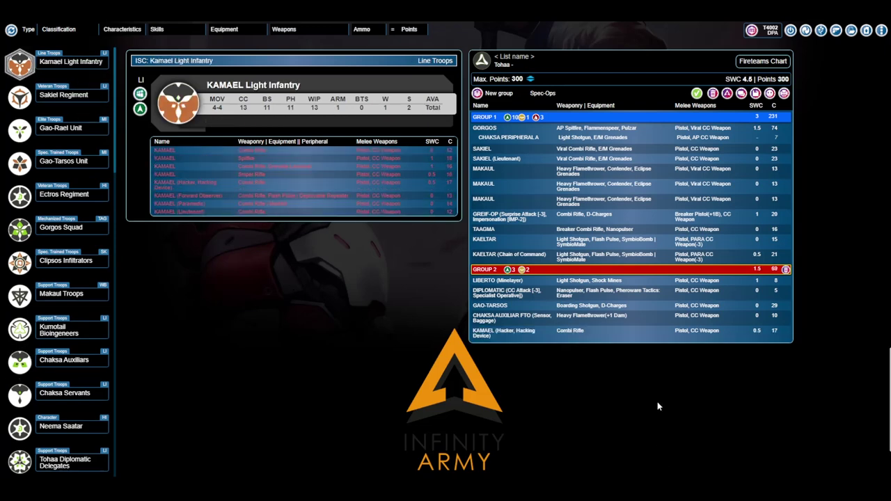
Check the Chaksa Auxiliar and Kamael Hacker entries in Group 2 and view the Sakiel Regiment profile.
left_click(603, 317)
left_click(598, 334)
left_click(66, 96)
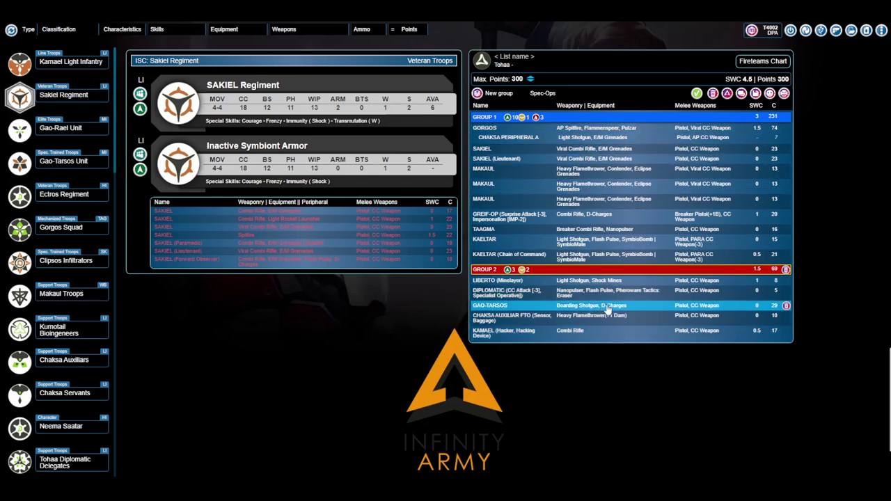
Move the Gao-Tarsos below the Gorgos in Group 1, and reorder the Greif-OP, Taagma and Chain of Command Kaeltar higher in that group.
left_click_drag(607, 310, 596, 154)
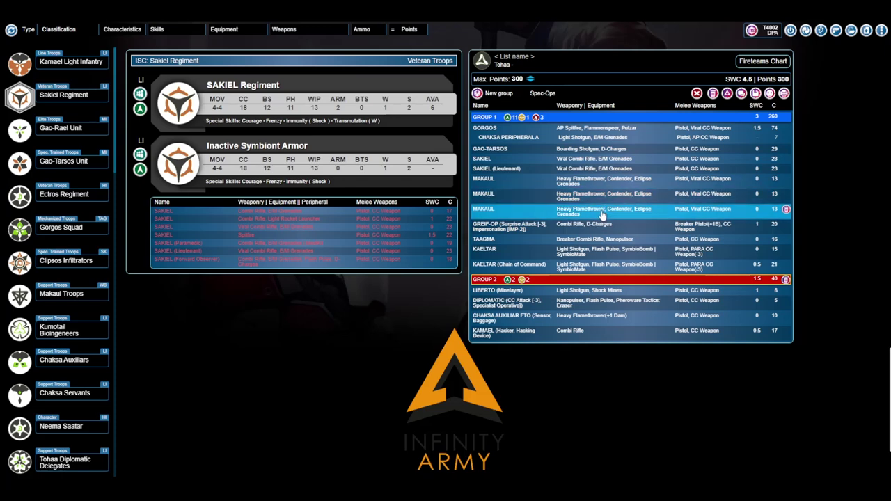
left_click_drag(608, 227, 610, 160)
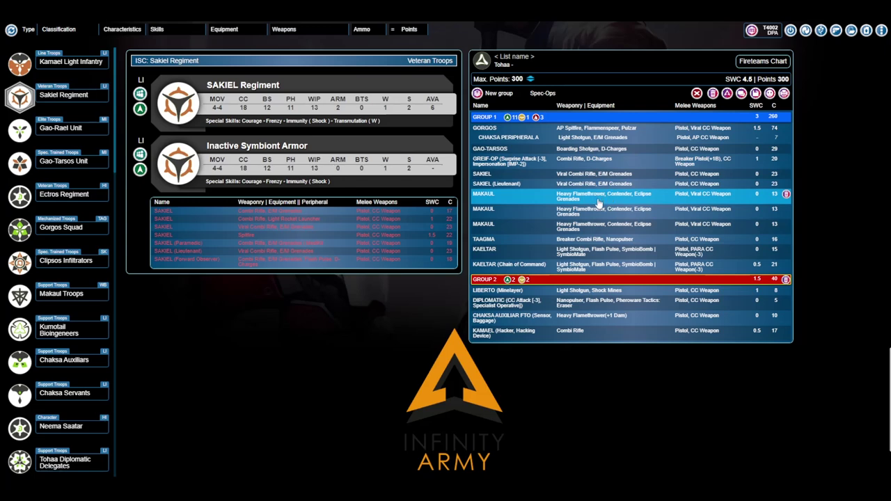
left_click_drag(598, 202, 598, 240)
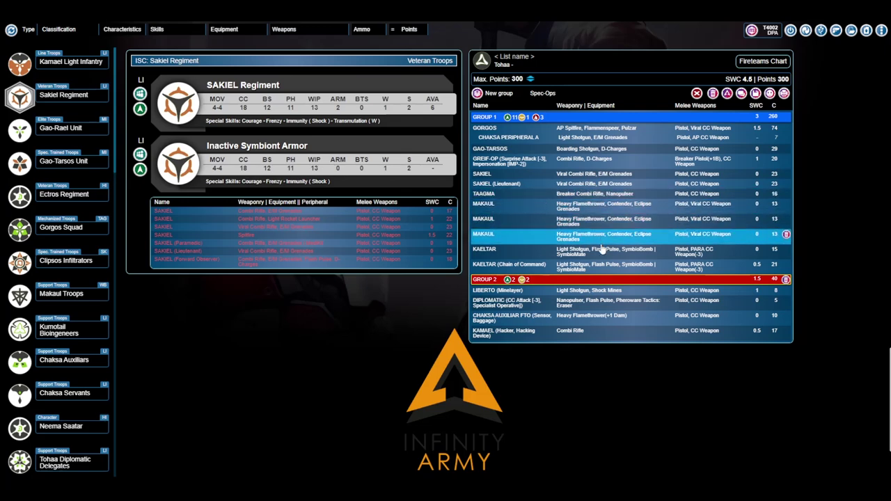
left_click_drag(601, 270, 607, 223)
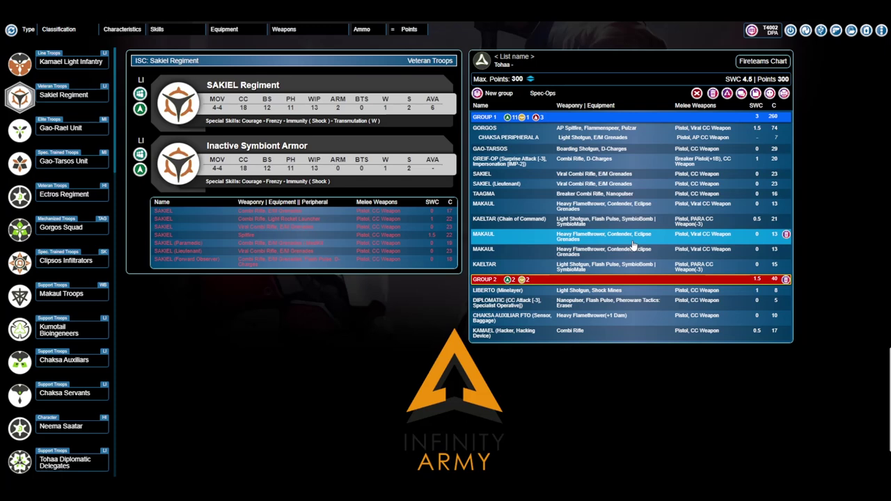
Move the Kamael Hacker and Chaksa Auxiliar FTO into Group 1, and the Sakiel Lieutenant, regular Kaeltar and one Makaul into Group 2.
left_click_drag(611, 333, 619, 242)
left_click_drag(590, 333, 602, 287)
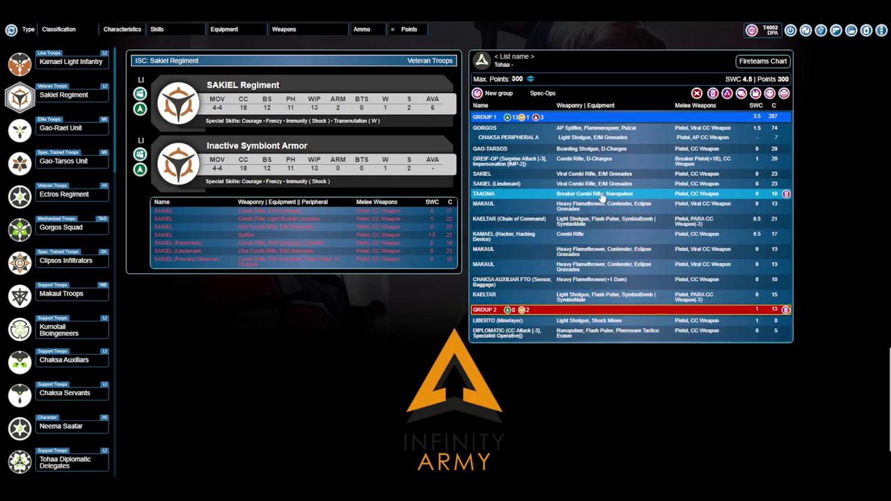
left_click_drag(603, 188, 590, 313)
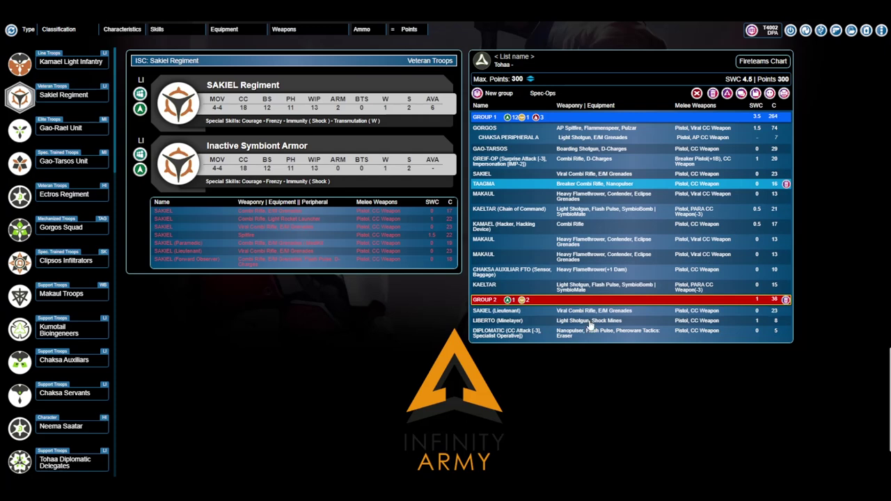
left_click_drag(606, 216, 606, 240)
mouse_move(599, 285)
left_mouse_down()
mouse_move(597, 306)
mouse_move(595, 293)
left_mouse_up()
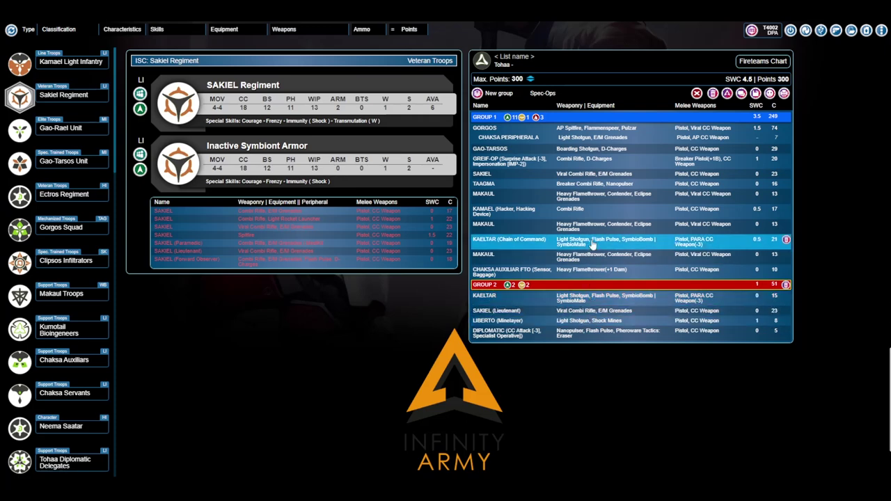
left_click_drag(599, 274, 598, 290)
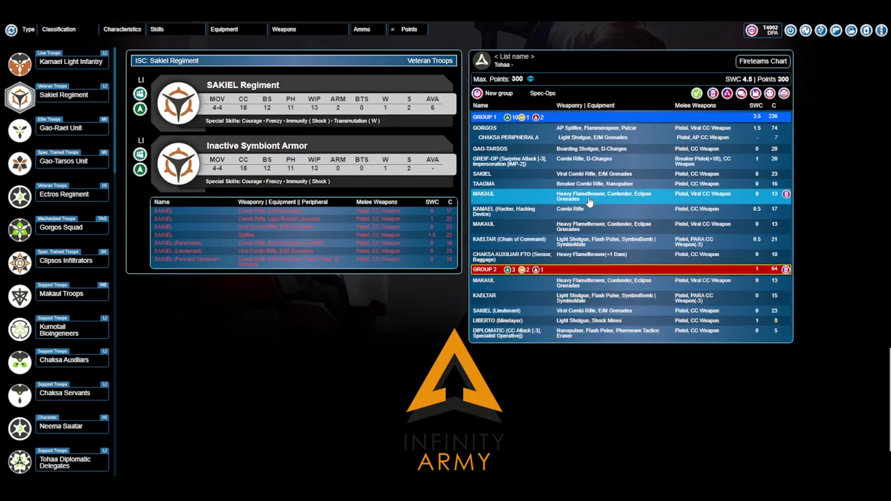
Place the Greif-OP above the Gao-Tarsos, directly below the Gorgos and its peripheral in Group 1.
left_click_drag(604, 155, 617, 169)
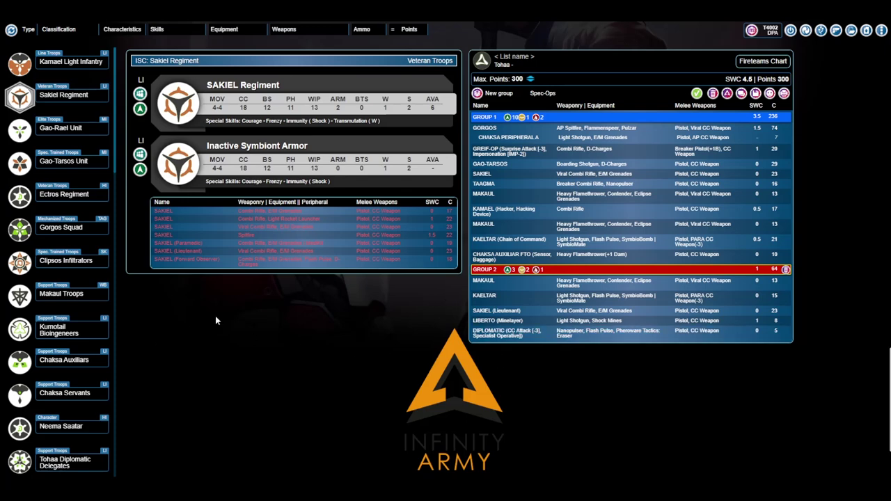
scroll(80, 239, "down", 12)
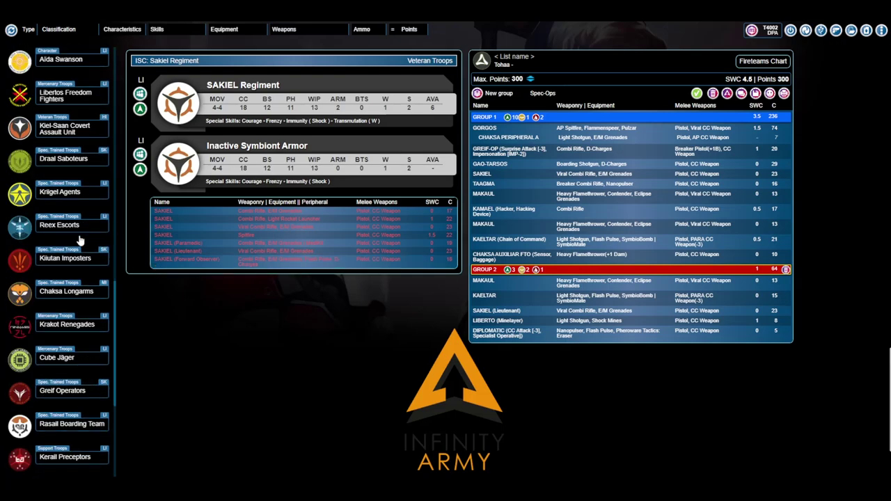